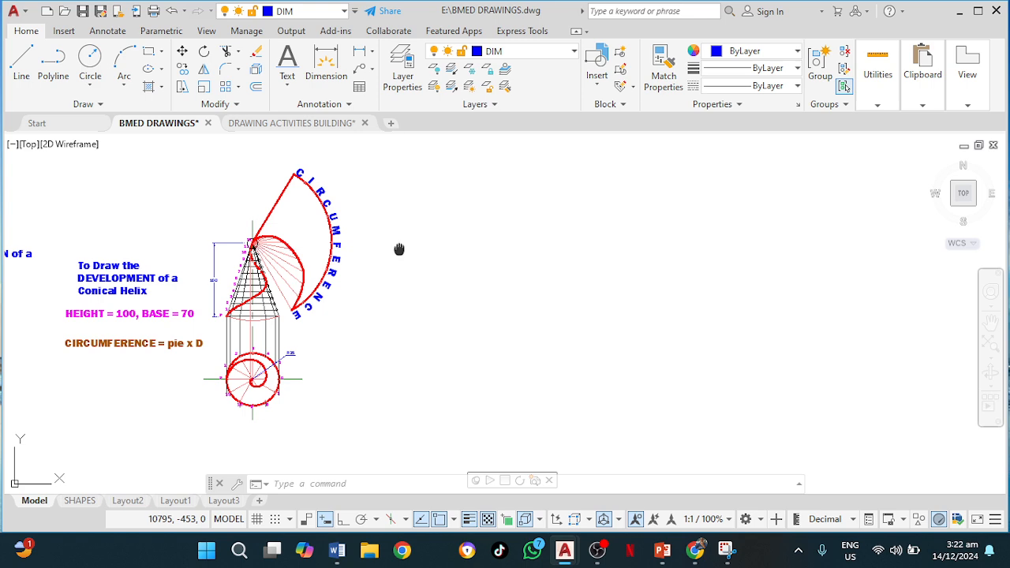
Step: Examine the finished conical helix development and the neighbouring conical helix plan drawing
mouse_move(399, 249)
middle_down()
mouse_move(466, 266)
mouse_move(384, 269)
middle_up()
scroll(428, 266, up, 2)
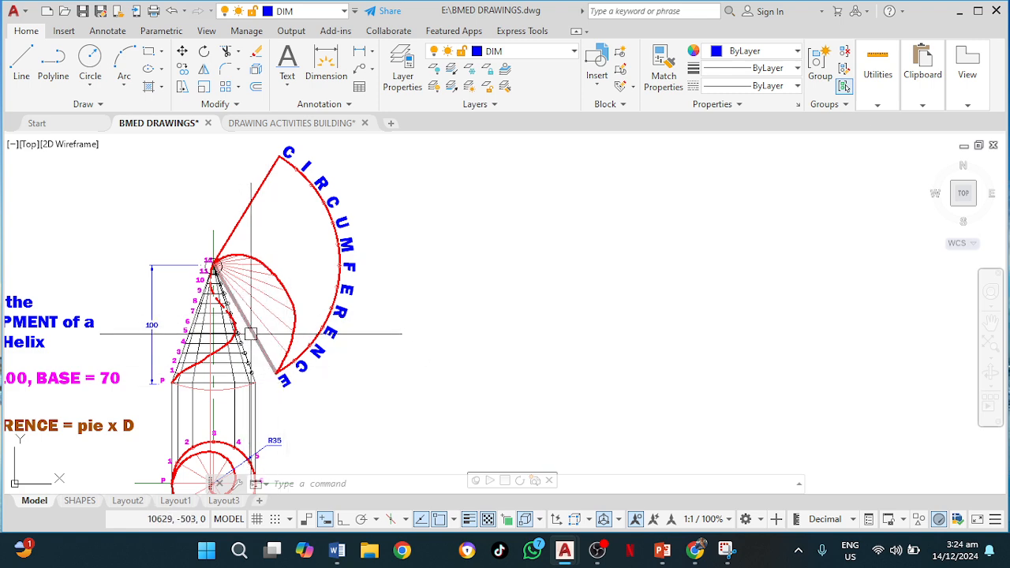
scroll(375, 342, down, 1)
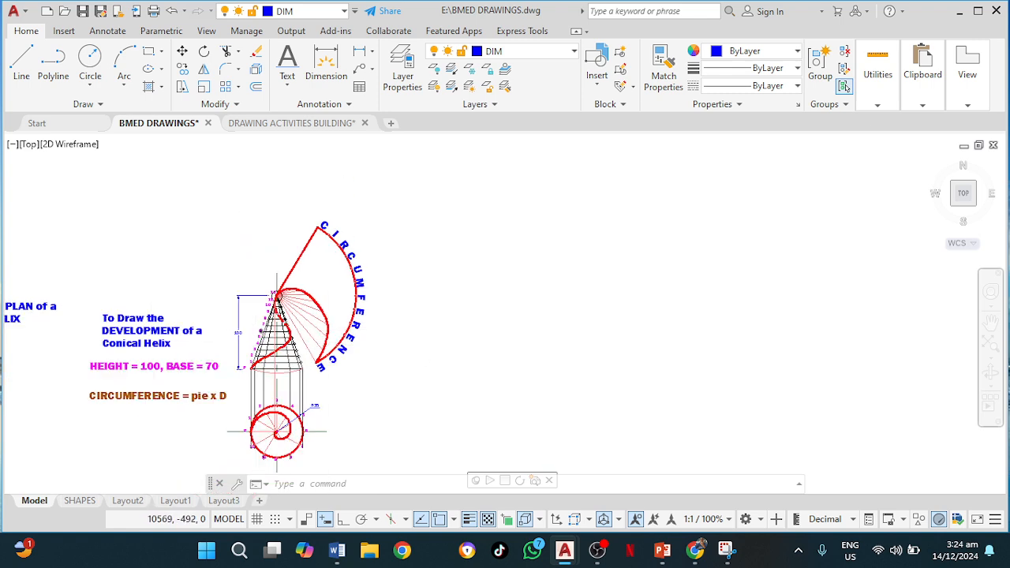
scroll(261, 330, down, 2)
middle_drag(145, 342, 265, 321)
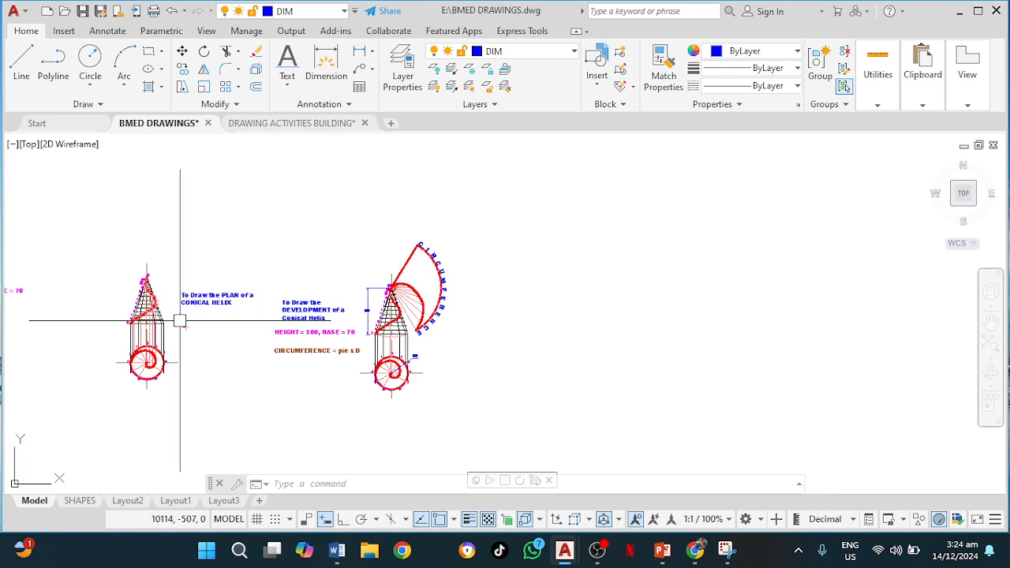
scroll(180, 321, up, 5)
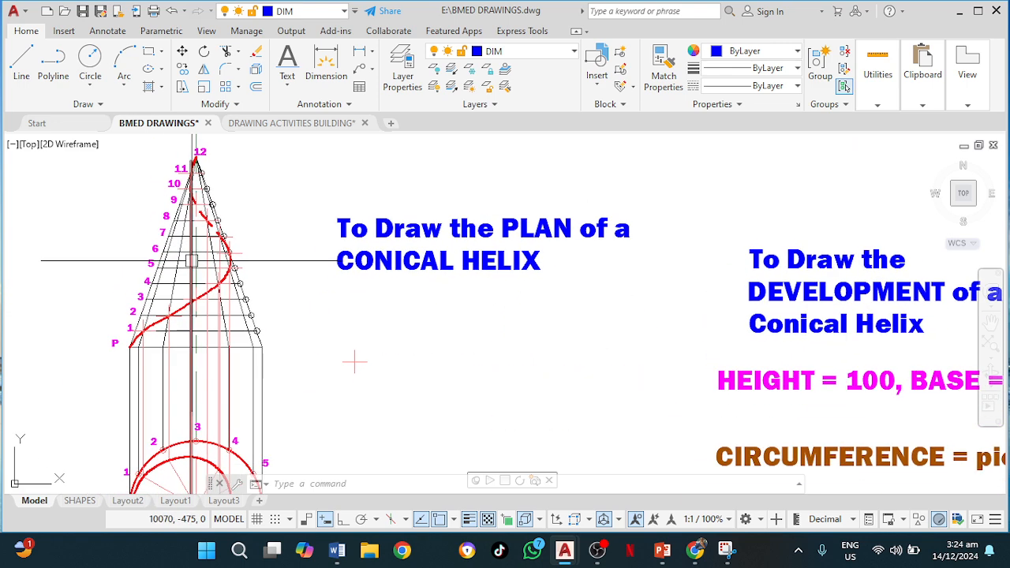
scroll(191, 260, down, 2)
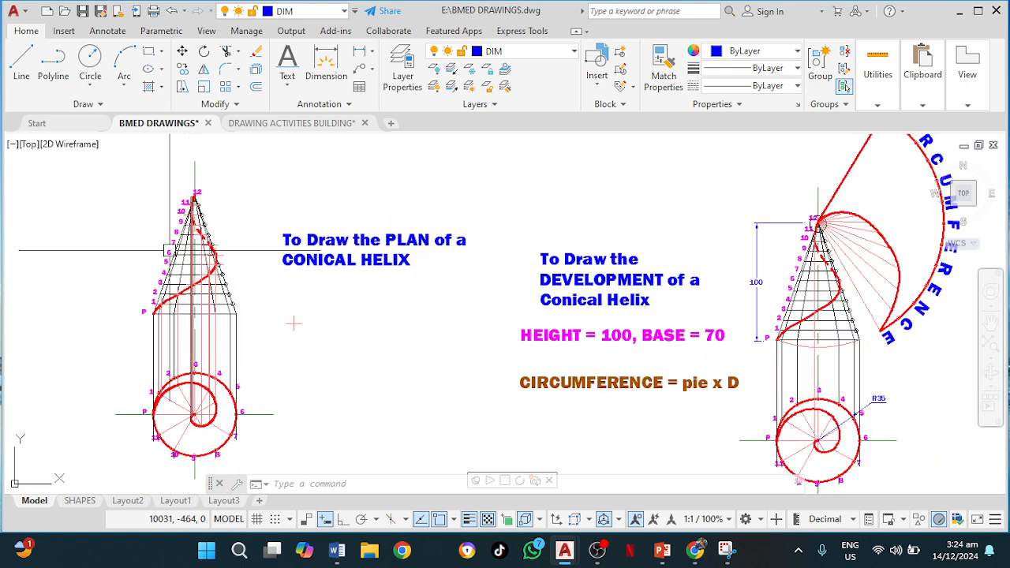
Step: Copy the complete conical helix plan and elevation drawing, without its title, to the empty space beyond the development drawing
click(104, 160)
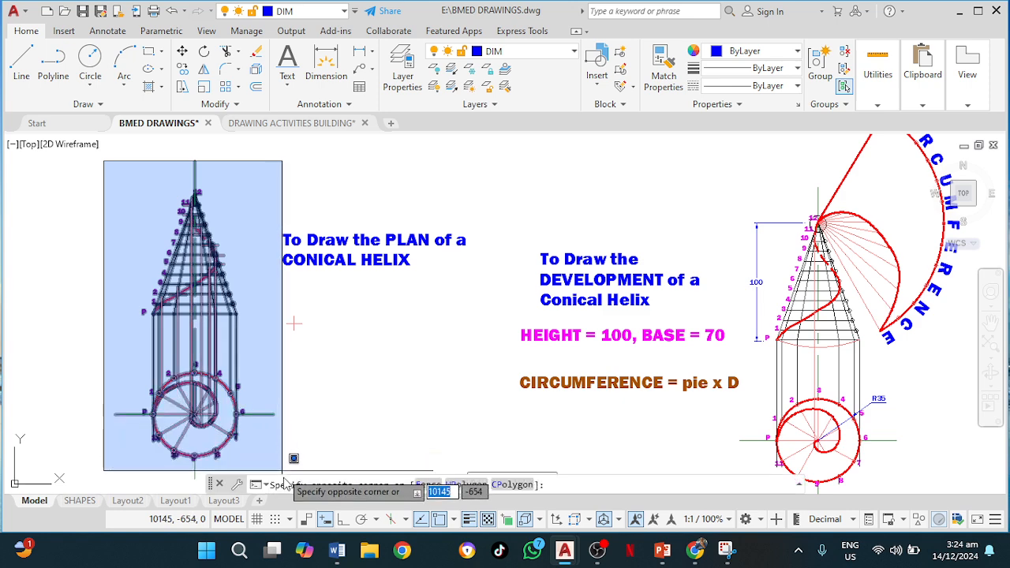
middle_drag(285, 457, 277, 382)
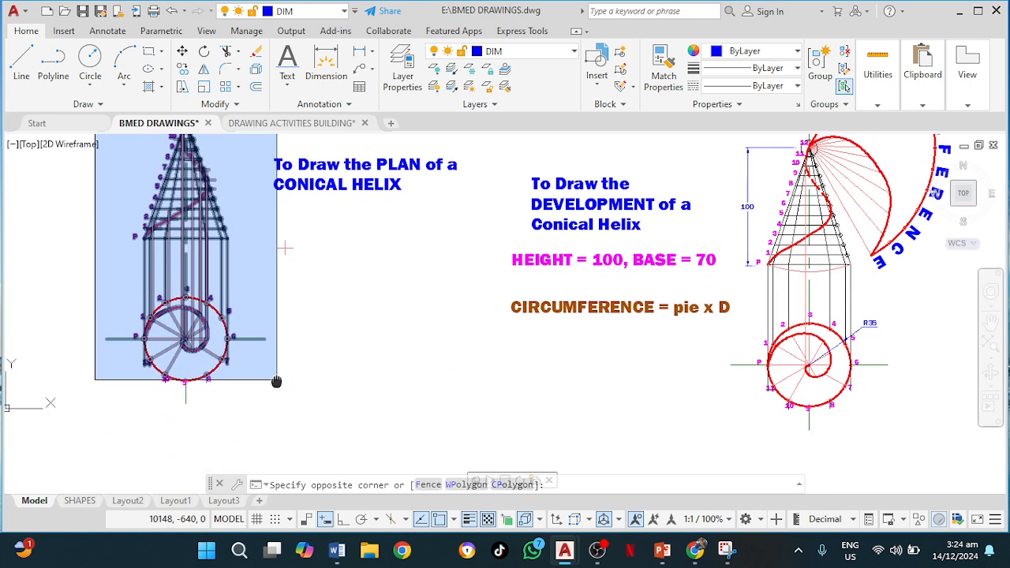
click(271, 432)
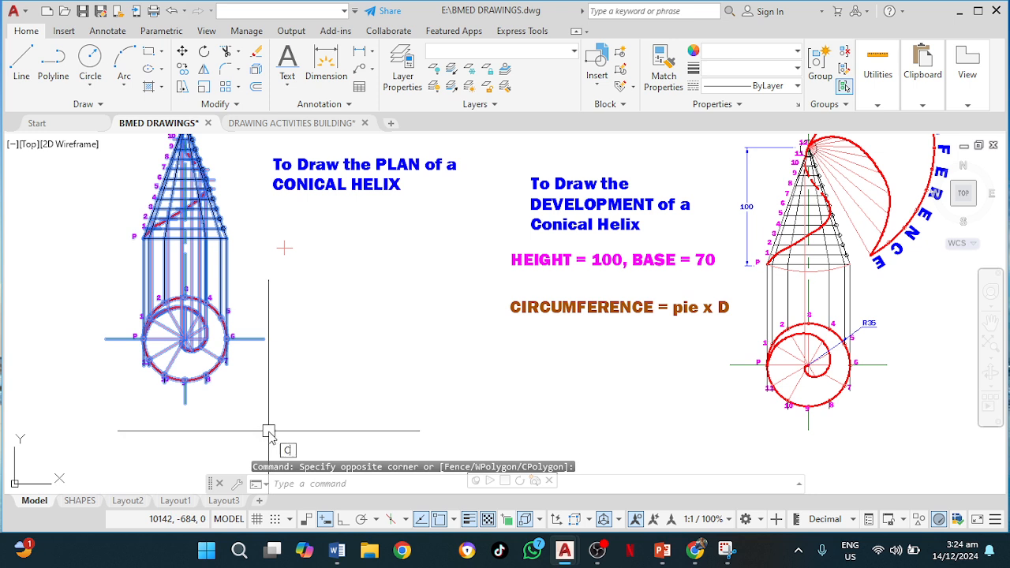
key(Return)
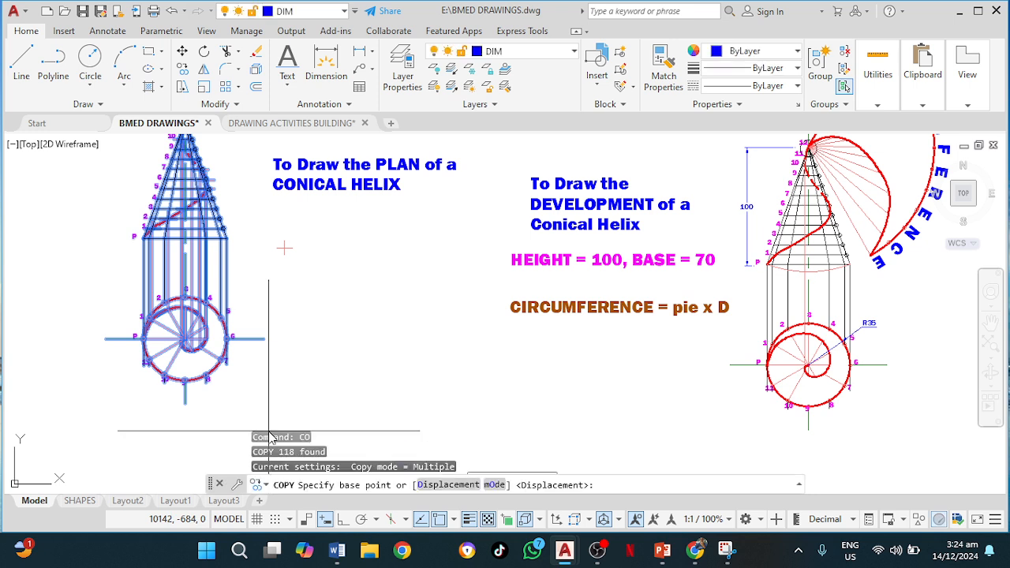
click(230, 408)
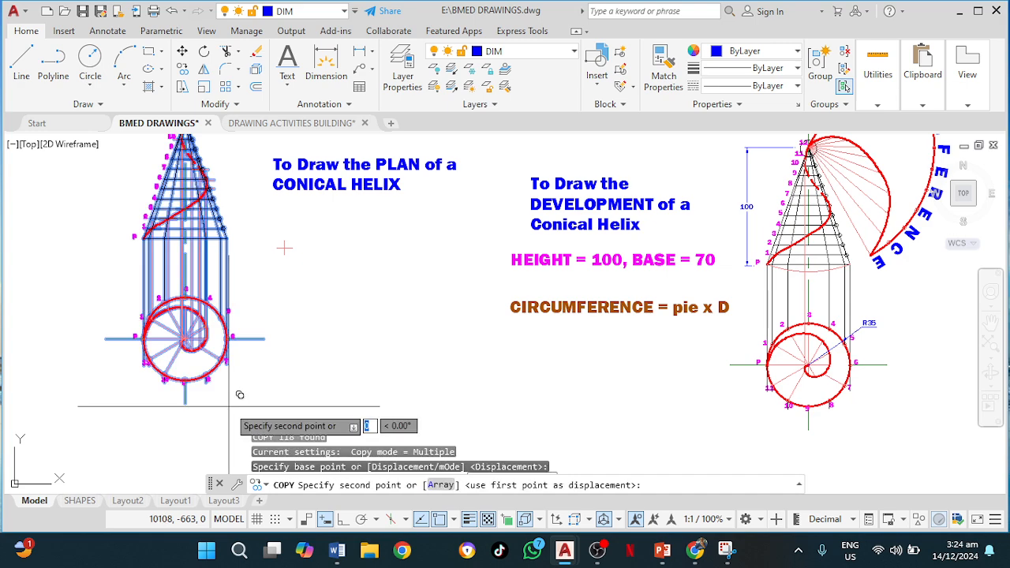
scroll(585, 455, down, 2)
middle_drag(829, 439, 529, 439)
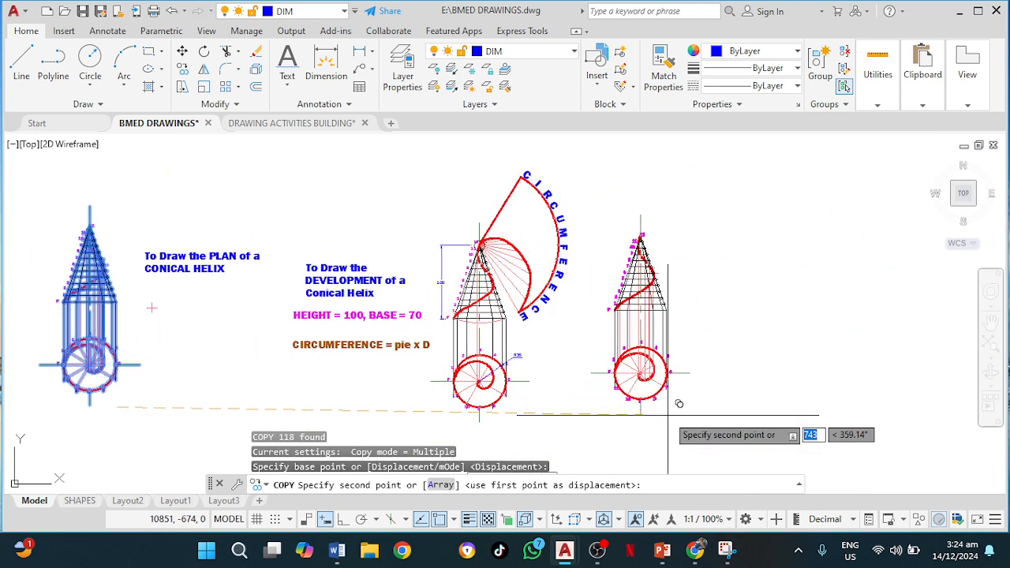
mouse_move(667, 417)
middle_down()
mouse_move(514, 419)
mouse_move(314, 390)
middle_up()
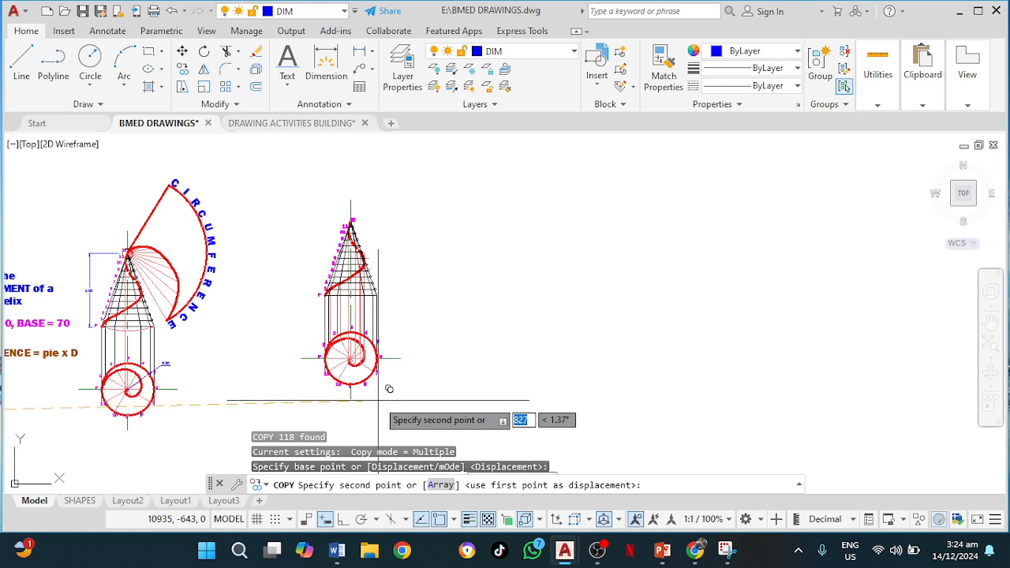
click(375, 410)
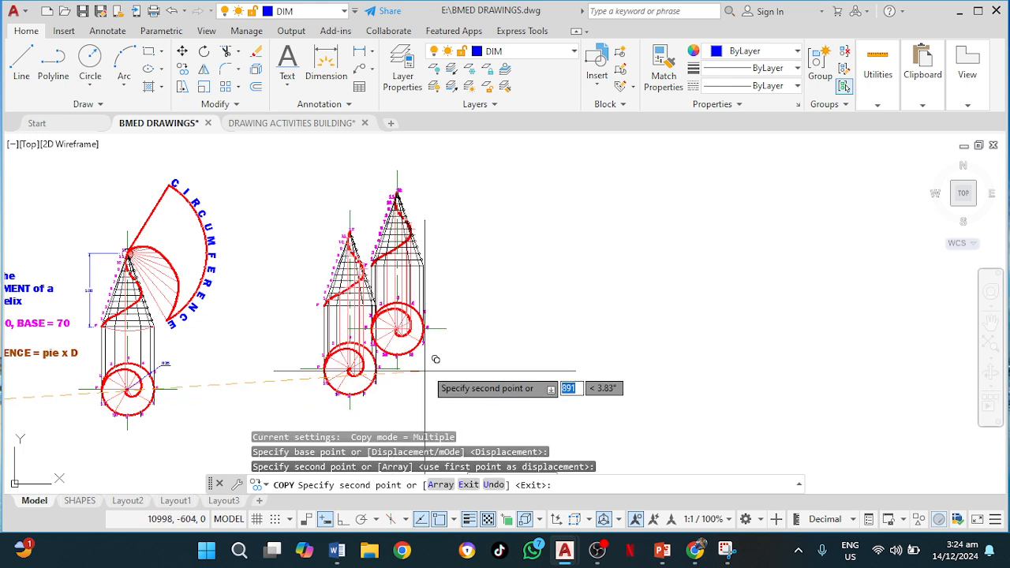
key(Escape)
Step: Erase the outer pink vertical projection lines on both sides of the centre line between the copied cone and its plan circle
scroll(354, 333, up, 3)
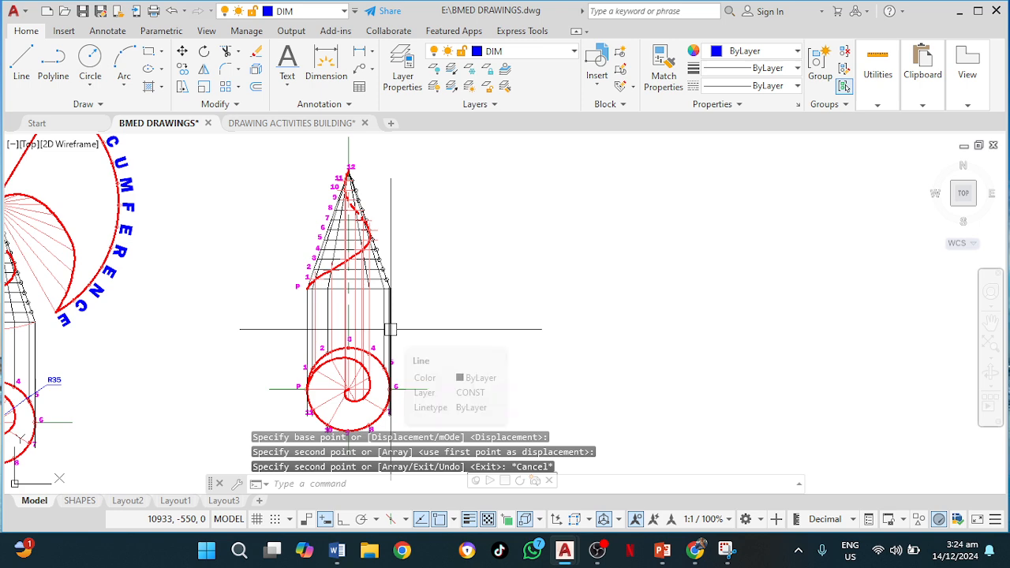
scroll(390, 329, down, 2)
scroll(375, 314, up, 5)
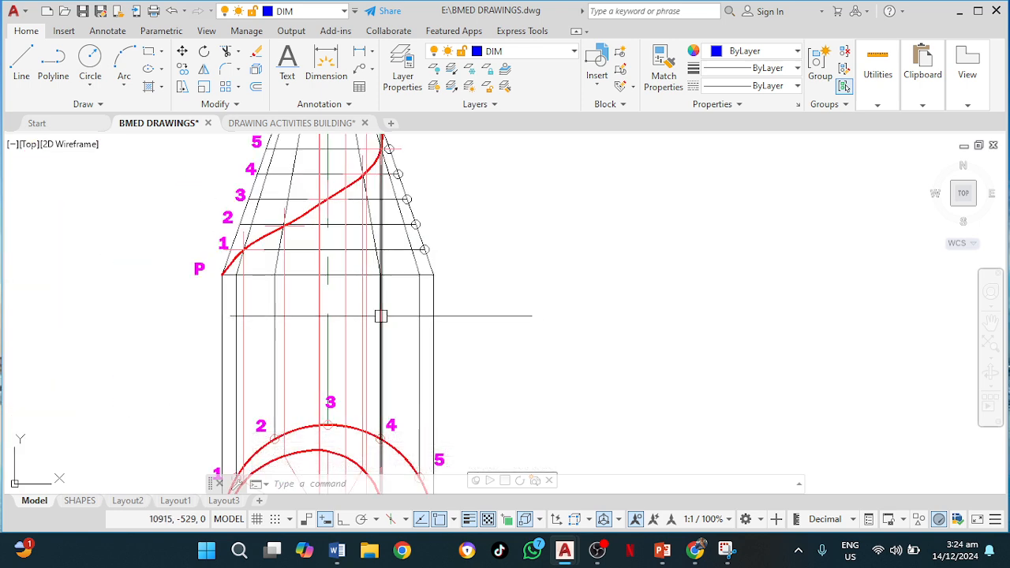
click(381, 317)
scroll(377, 316, up, 2)
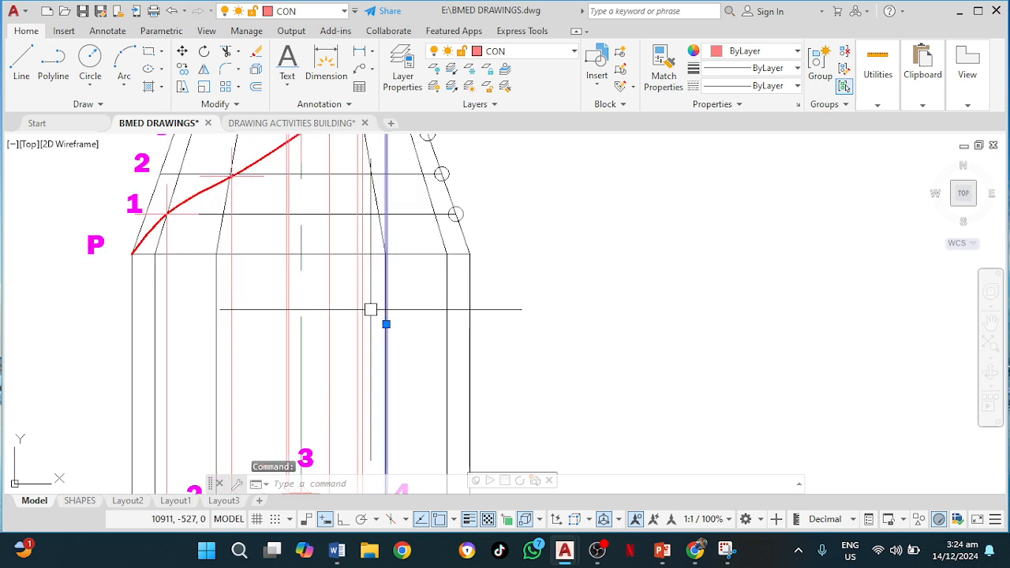
mouse_move(370, 306)
mouse_down()
mouse_move(334, 288)
mouse_move(325, 303)
mouse_up()
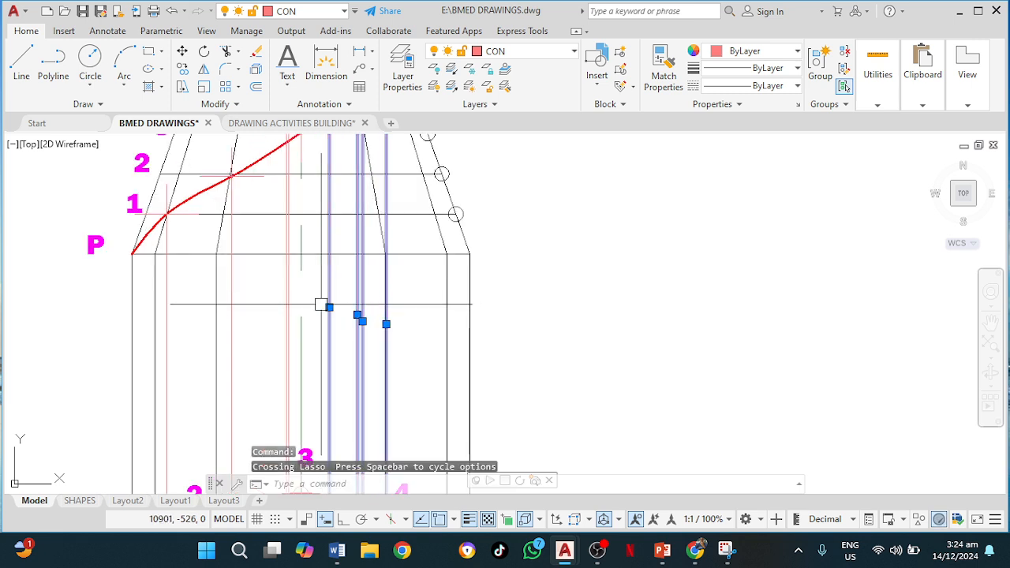
click(230, 287)
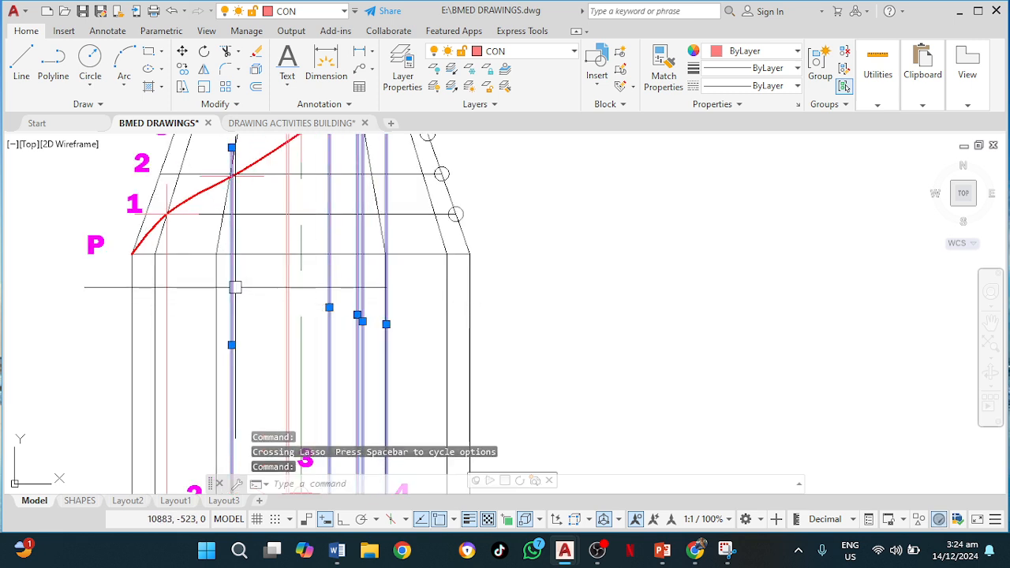
click(164, 306)
key(Delete)
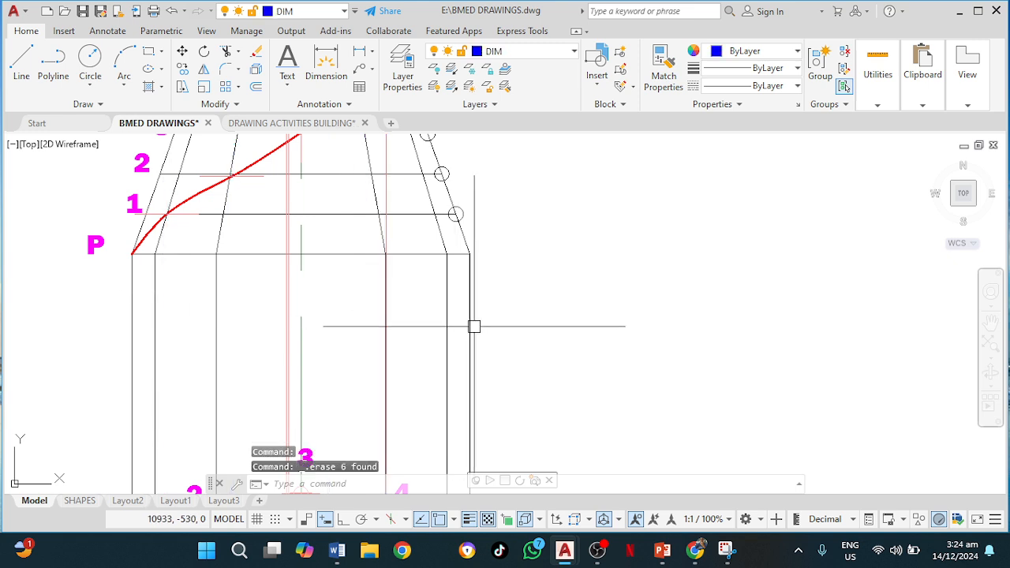
Step: Erase the remaining pink vertical projection lines beside the centre line and at point 4 of the copied drawing
click(386, 201)
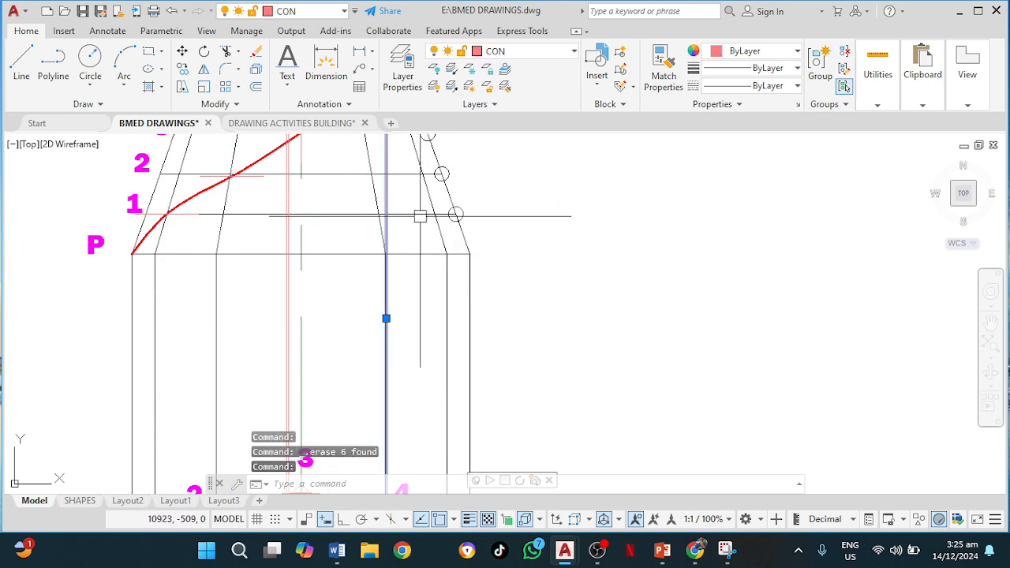
click(289, 280)
key(Delete)
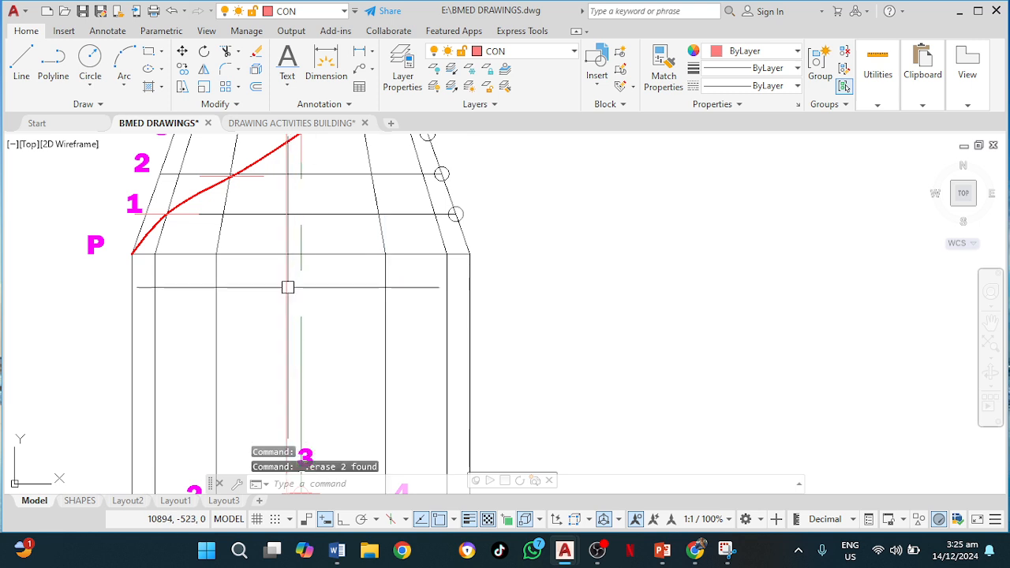
click(288, 288)
key(Delete)
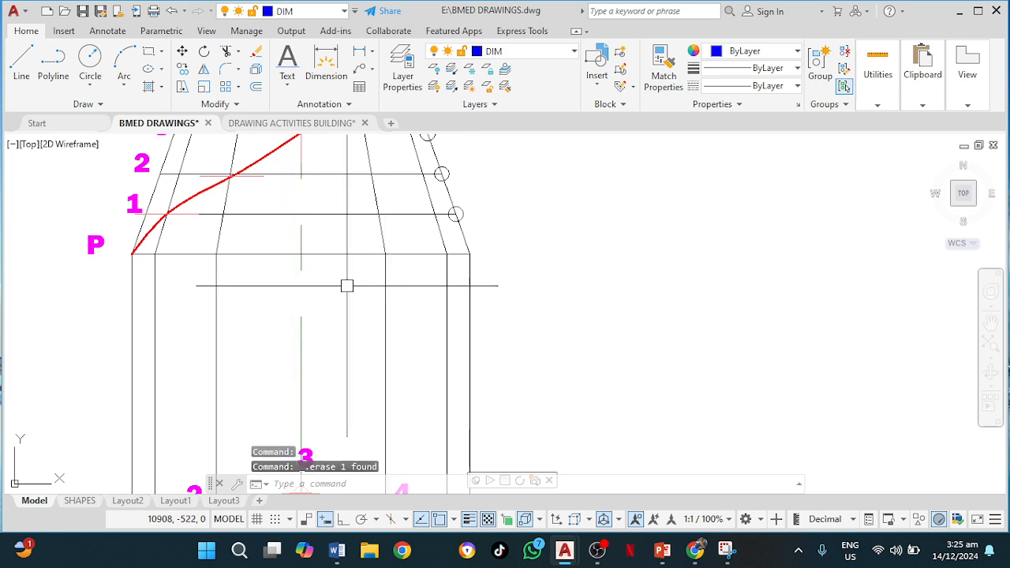
Step: Draw a ray from the copied cone's apex sloping downward outside the cone's right edge
scroll(355, 286, down, 4)
middle_drag(413, 244, 309, 357)
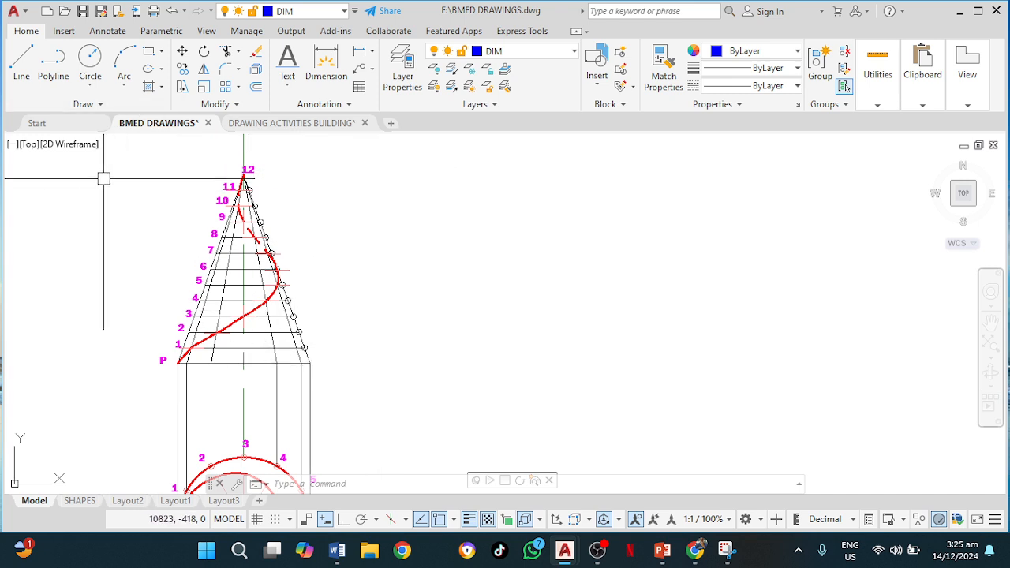
text(AY)
key(Return)
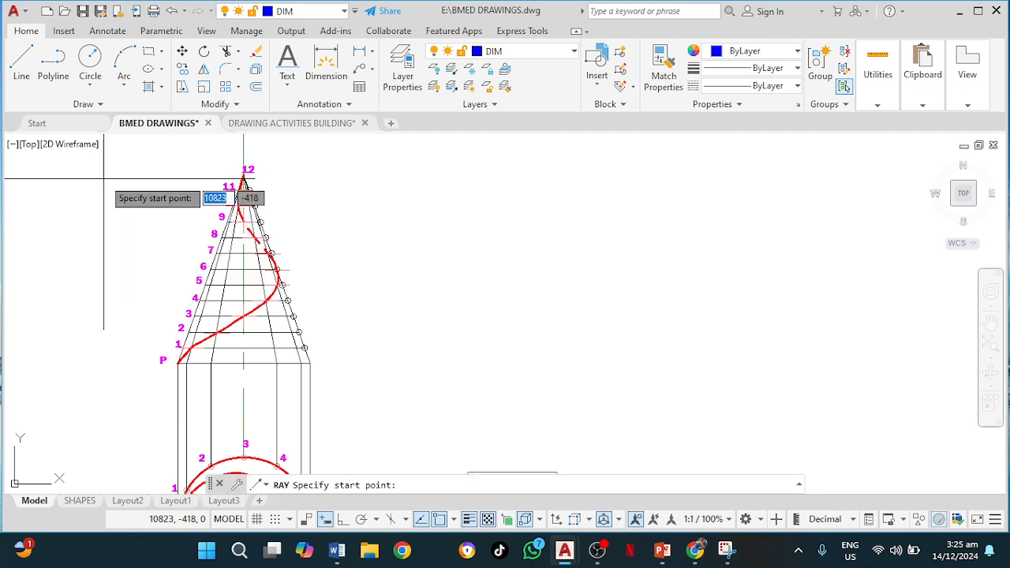
scroll(243, 180, up, 4)
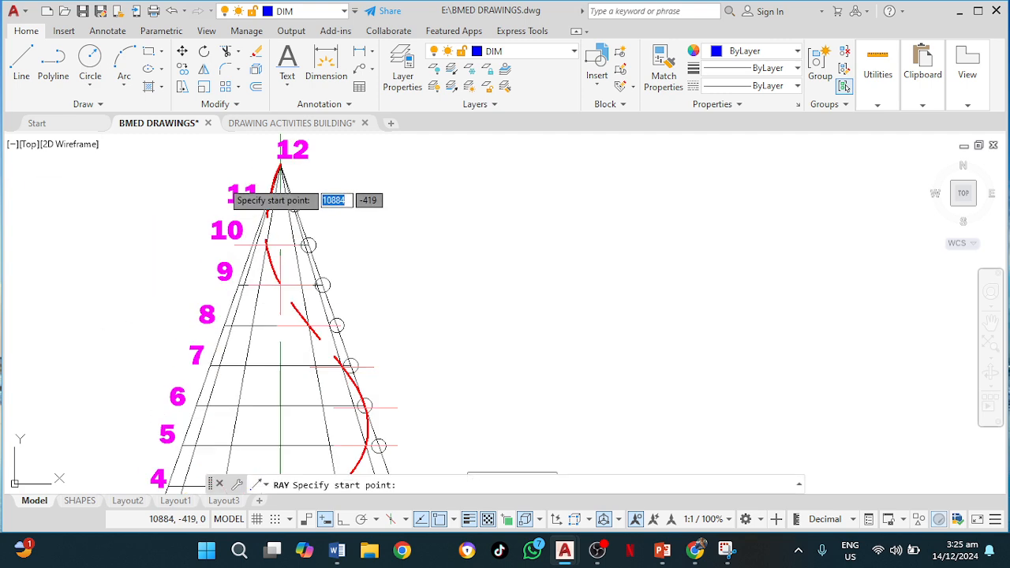
click(282, 166)
scroll(410, 347, up, 5)
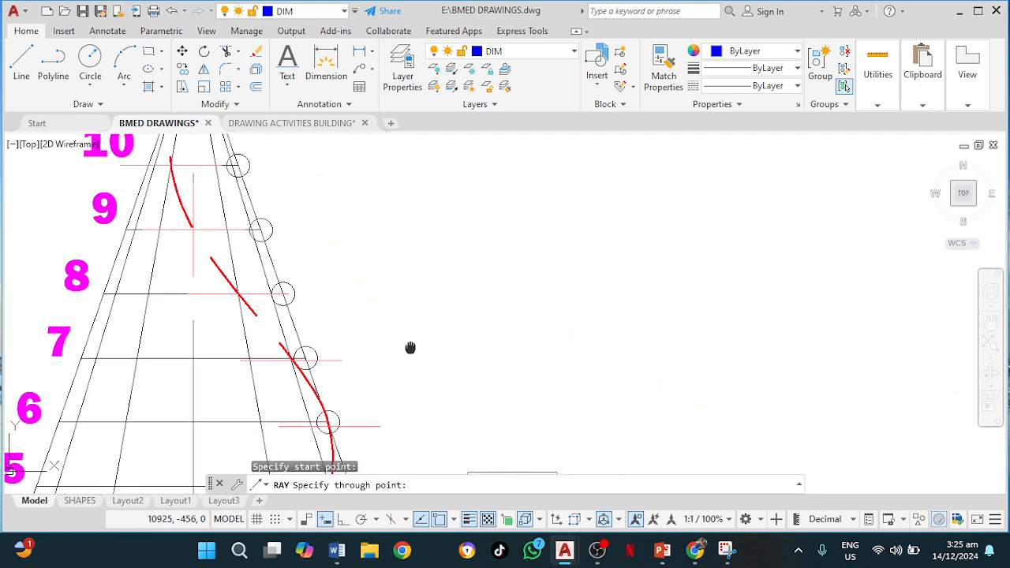
scroll(275, 320, down, 4)
scroll(276, 288, up, 3)
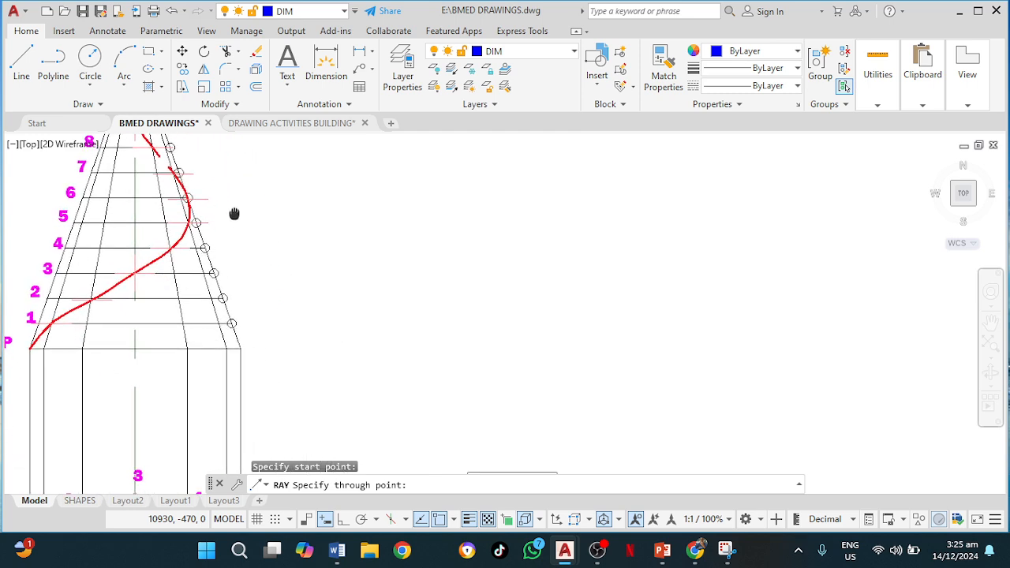
click(289, 336)
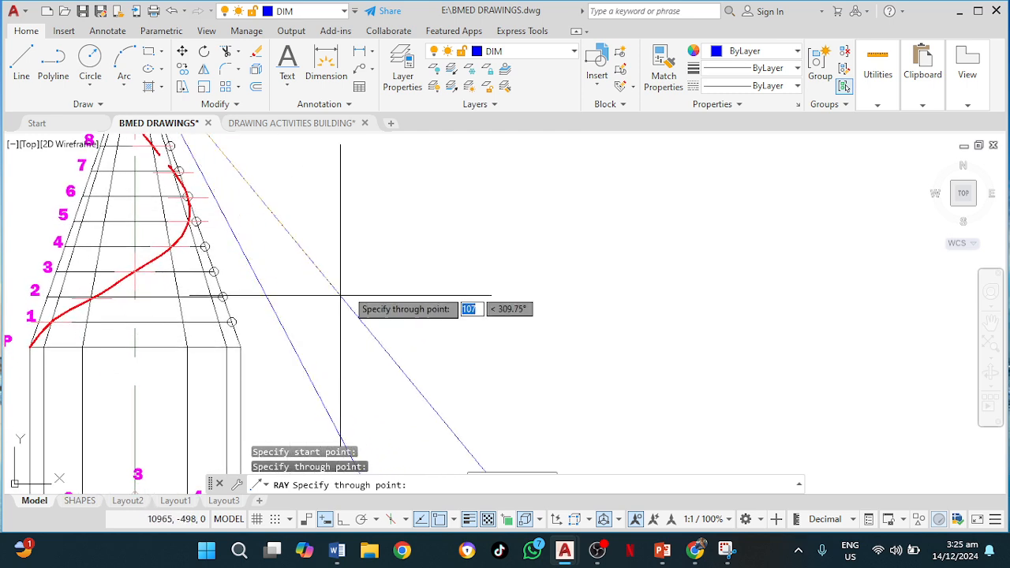
key(Escape)
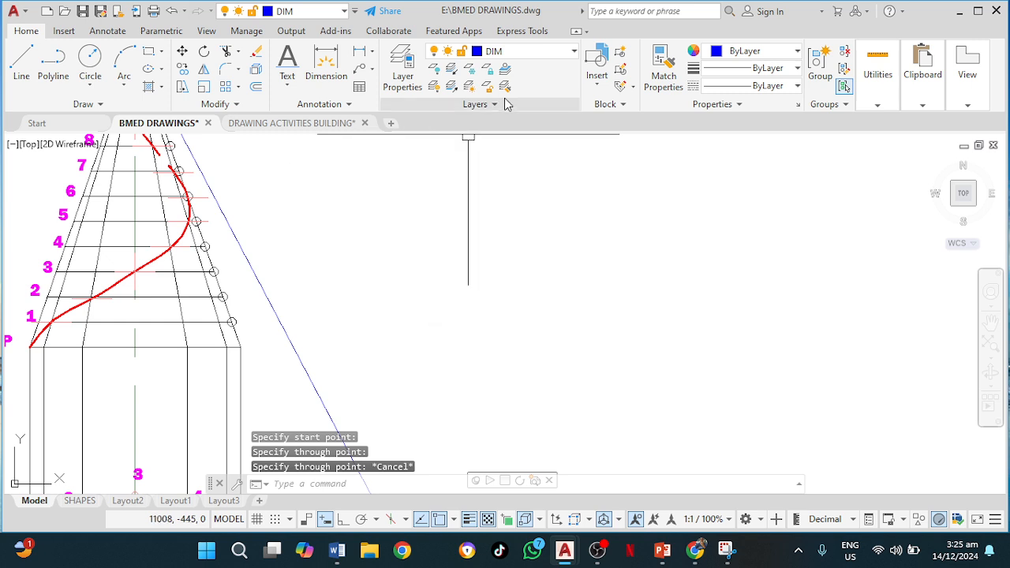
Step: Move the sloping ray from the cone's apex to the CONST 2 layer
click(276, 316)
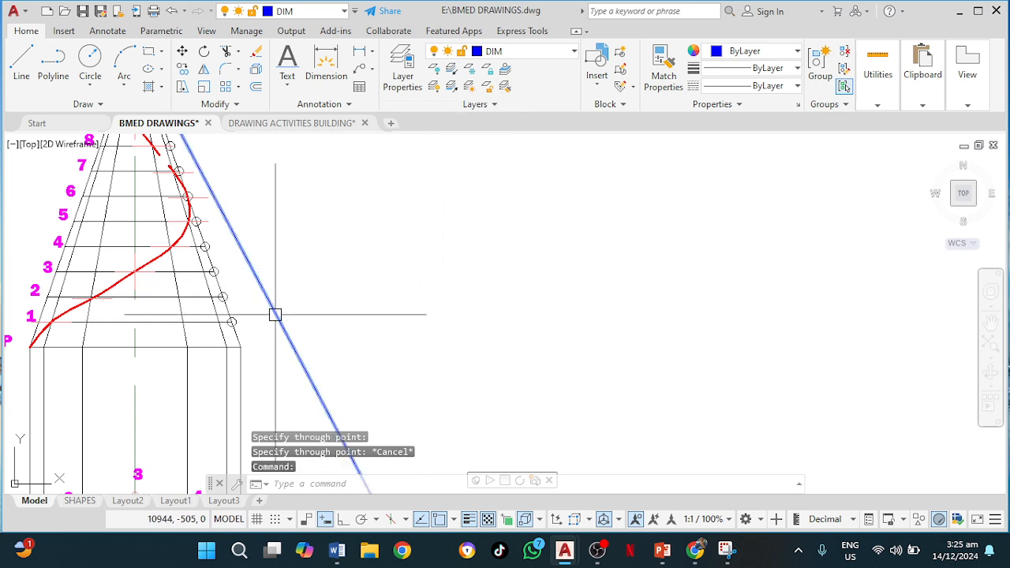
click(538, 51)
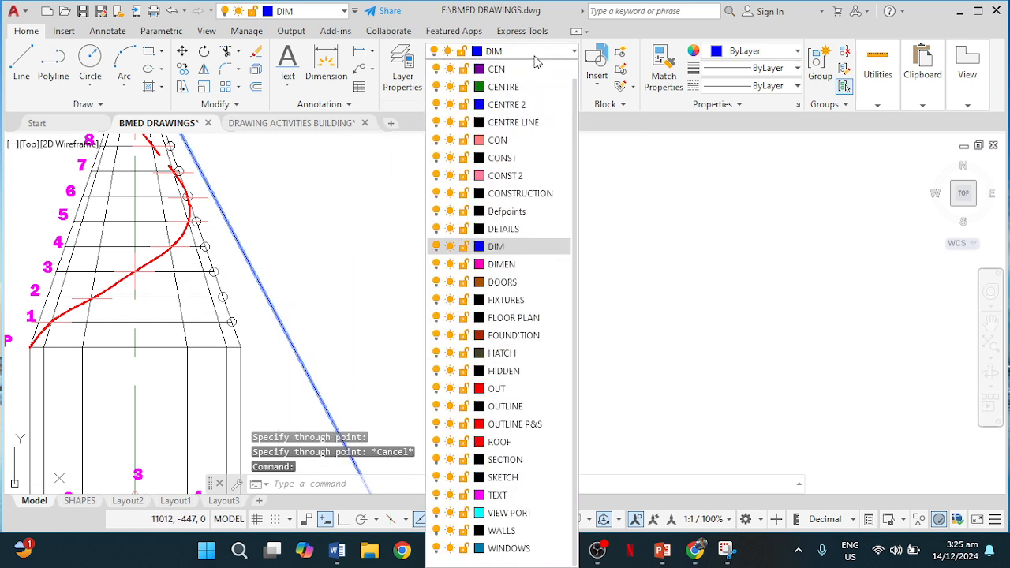
click(512, 175)
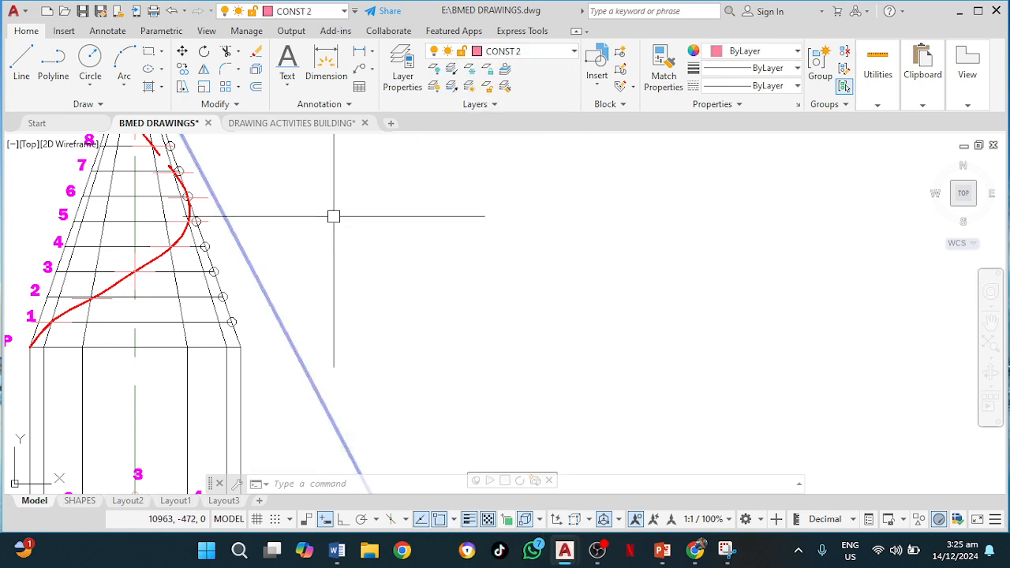
key(Escape)
Step: Draw a circle centred on the copied cone's apex with its radius reaching the right corner of the cone's base
scroll(333, 216, down, 2)
middle_drag(333, 217, 334, 313)
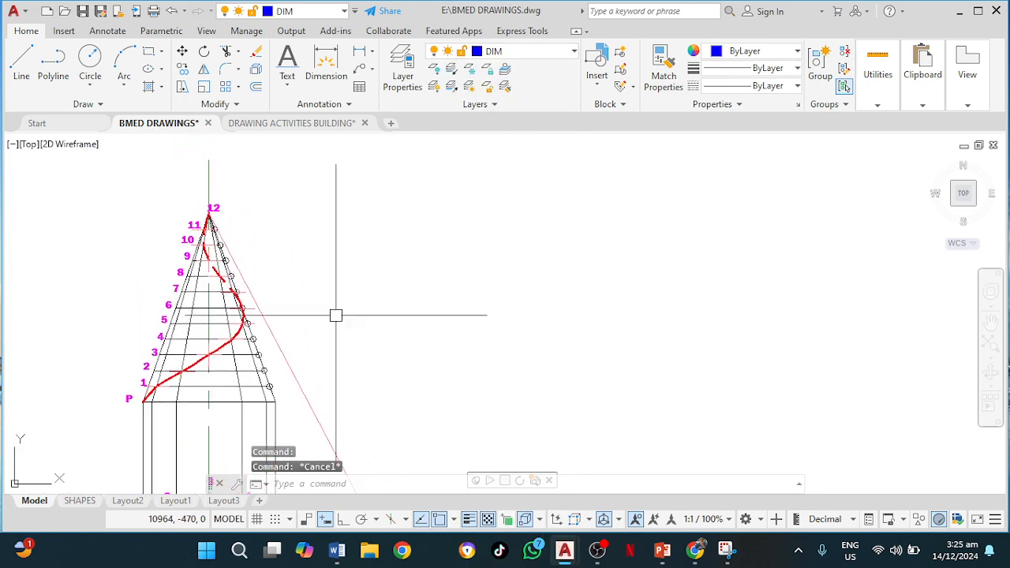
click(90, 59)
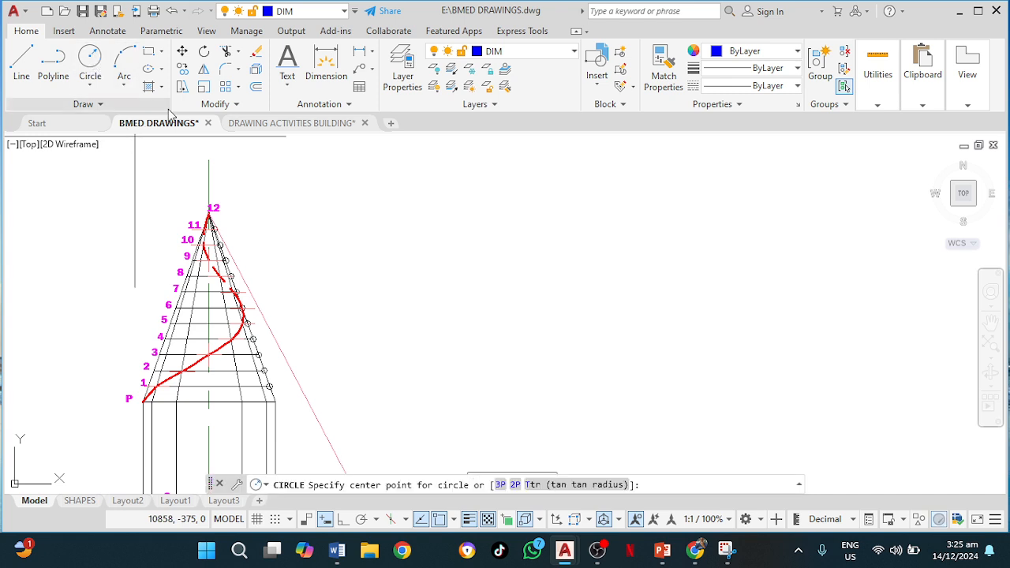
click(209, 213)
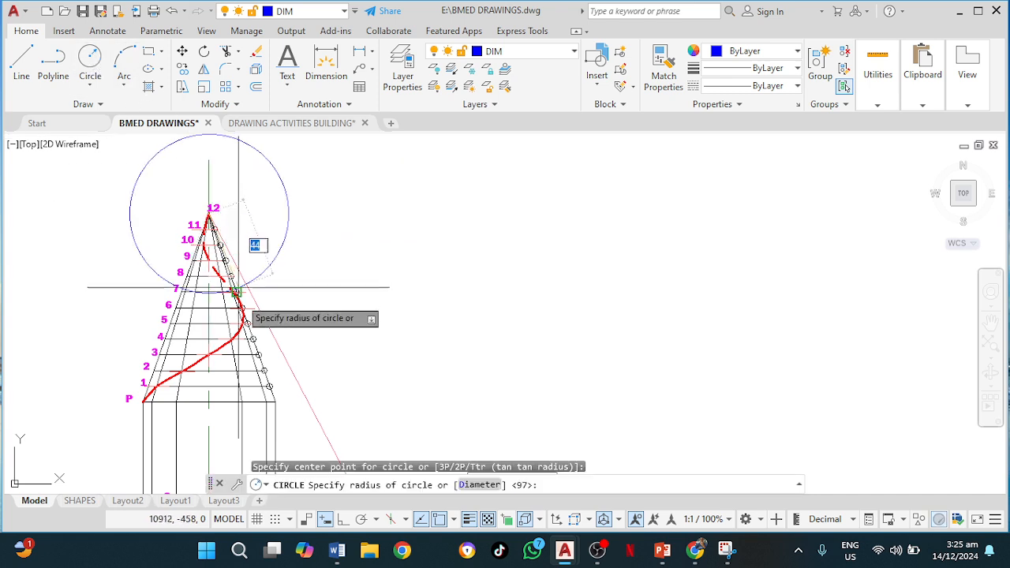
click(275, 402)
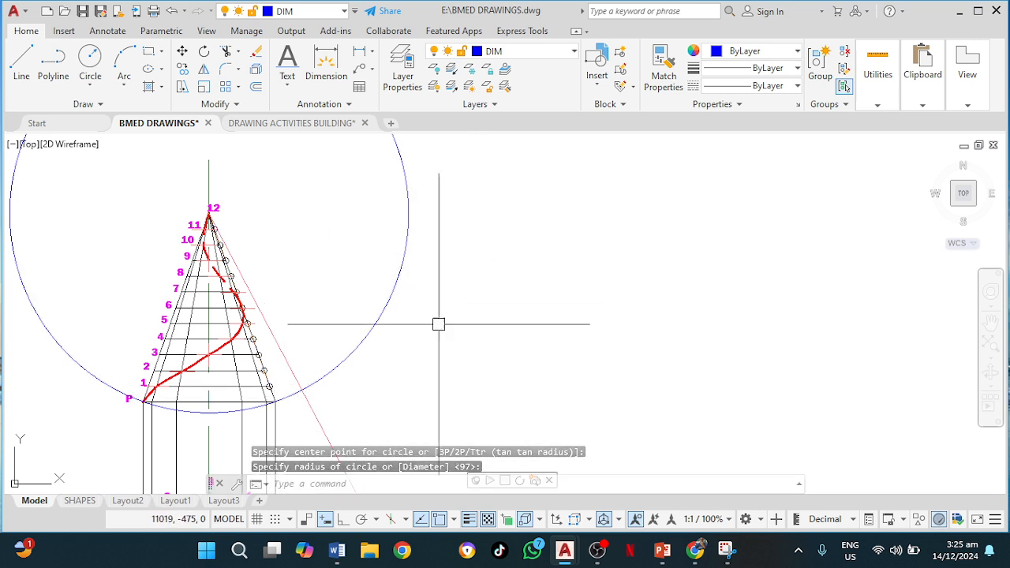
Step: Trim off the part of the sloping ray that extends beyond the large circle
text(tr)
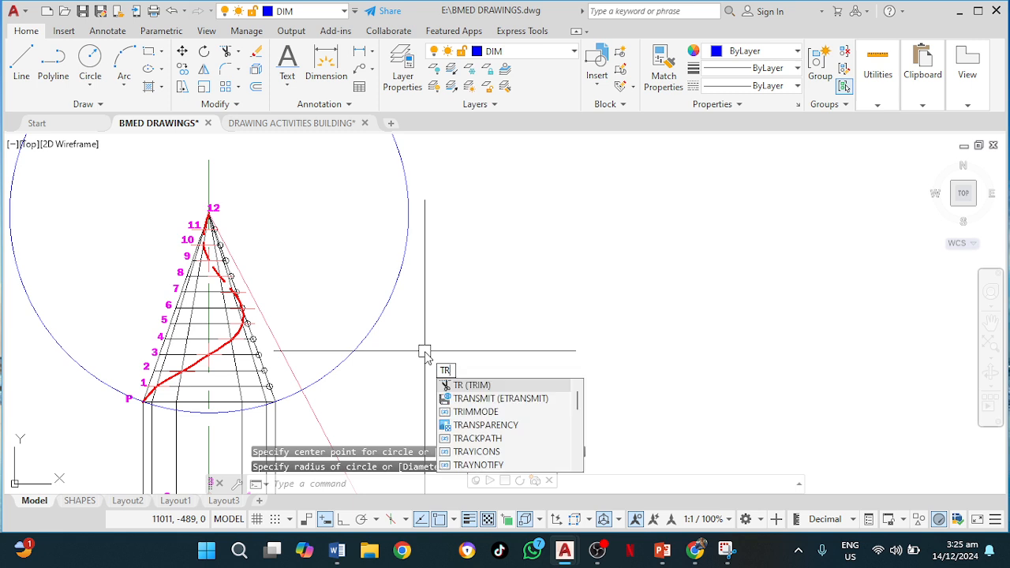
key(Return)
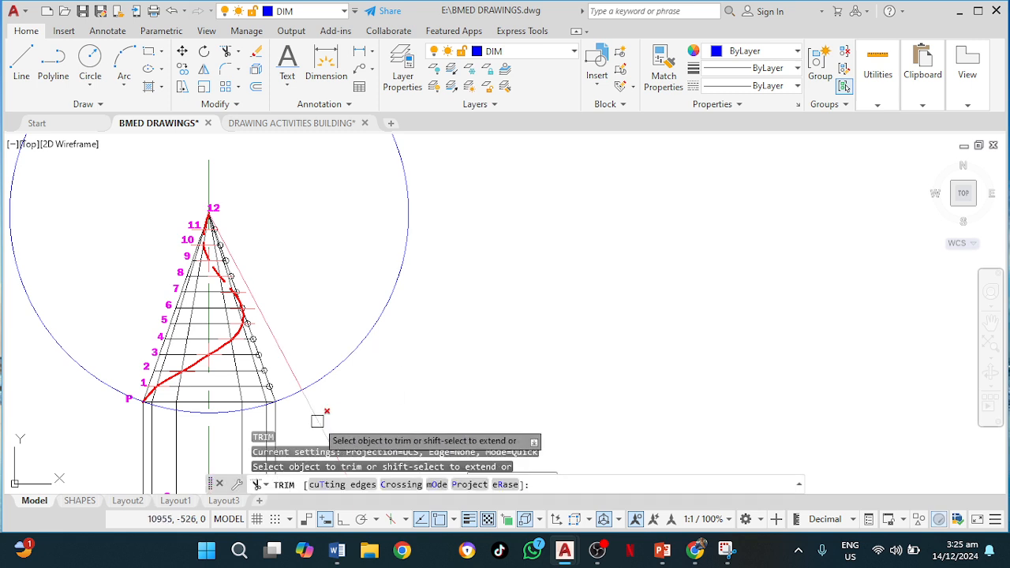
key(Escape)
scroll(418, 347, down, 2)
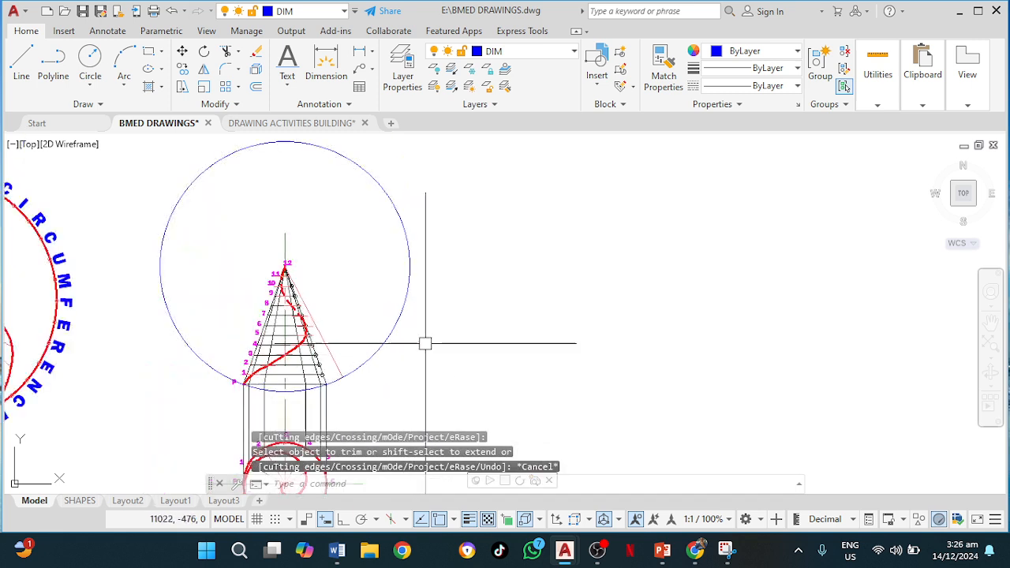
middle_drag(437, 331, 423, 324)
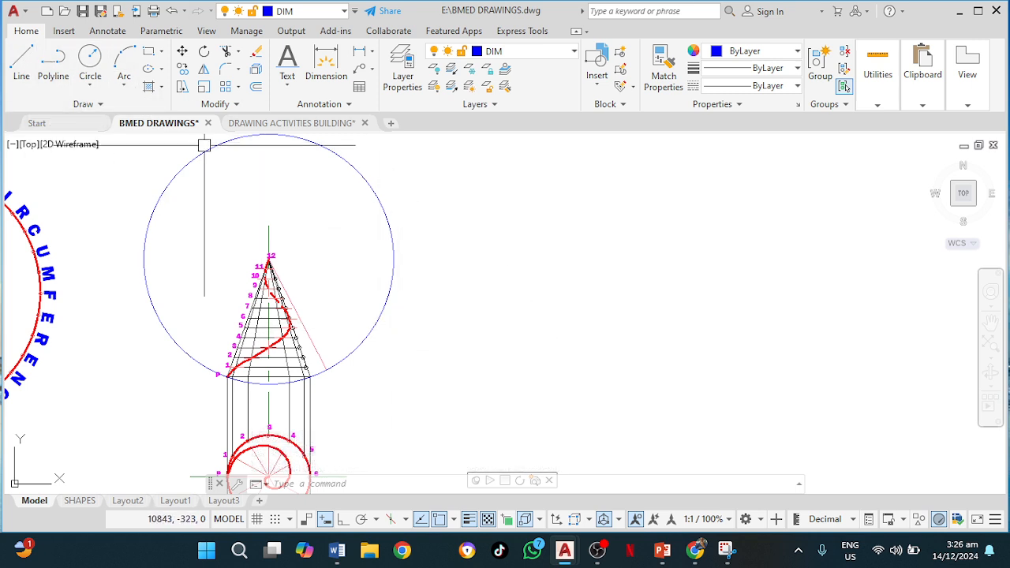
Step: Draw a helper line from the cone's apex sloping gently down to the right, ending just outside the large circle
text(RA)
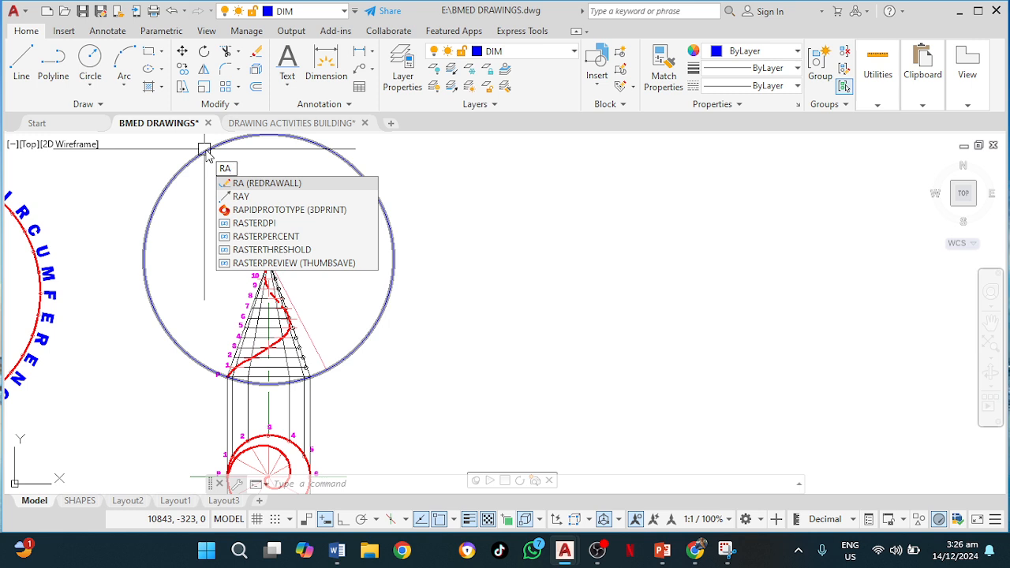
key(Escape)
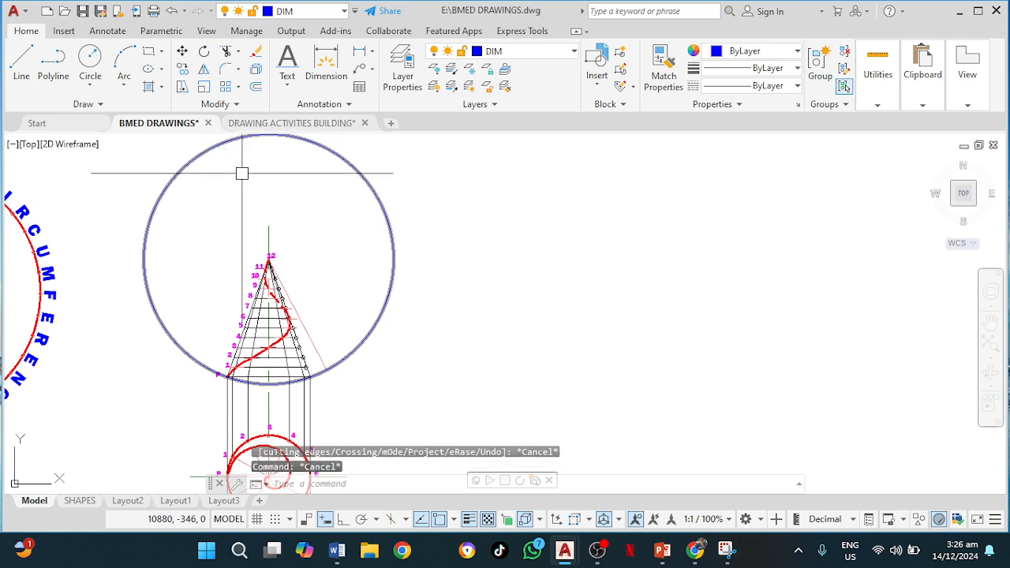
click(17, 61)
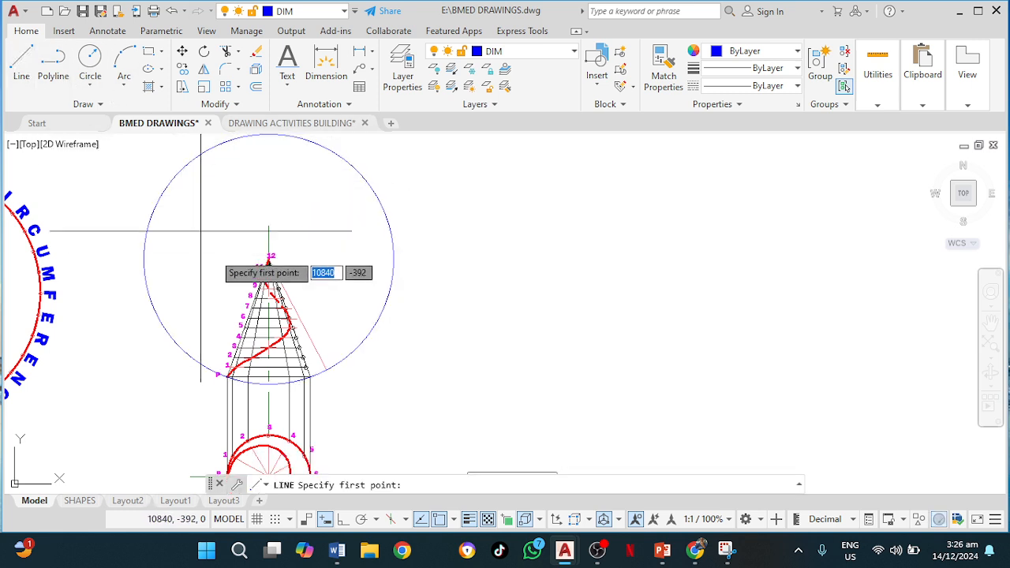
scroll(269, 262, up, 4)
click(271, 271)
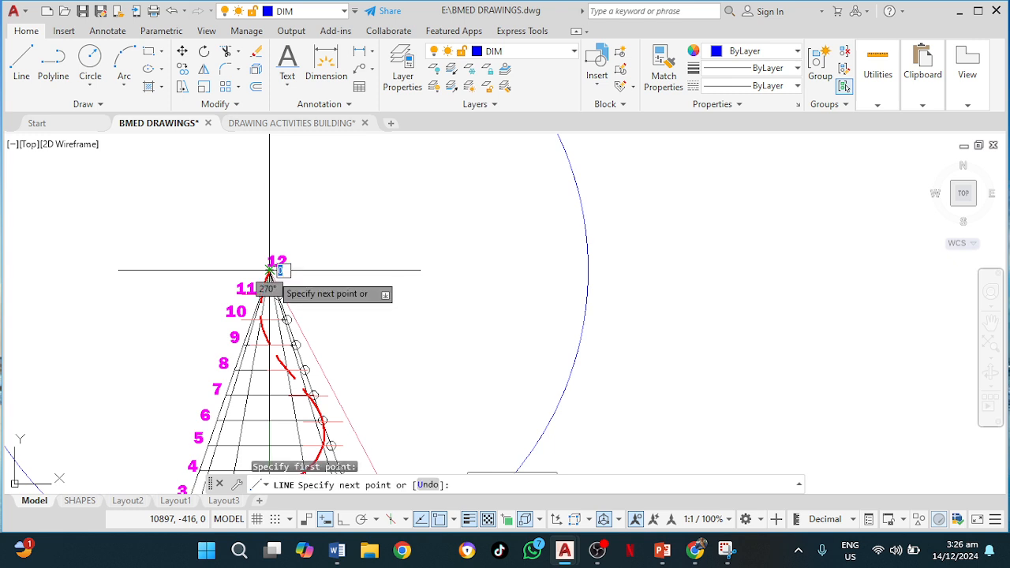
click(643, 364)
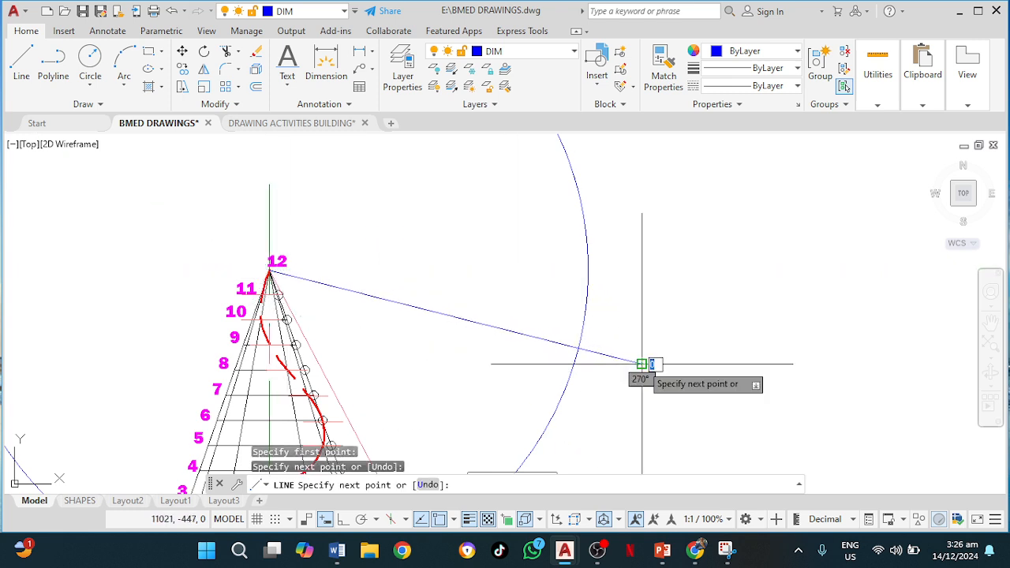
key(Escape)
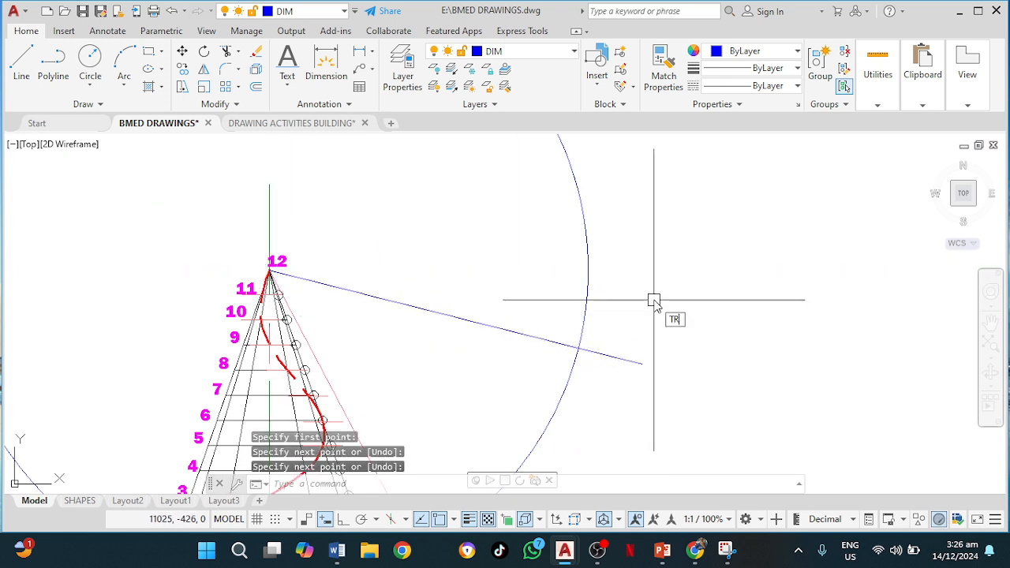
Step: Trim away the circle above the helper line from the apex along with the line's overhang, and erase the remaining helper line
key(Return)
key(Return)
drag(656, 285, 547, 297)
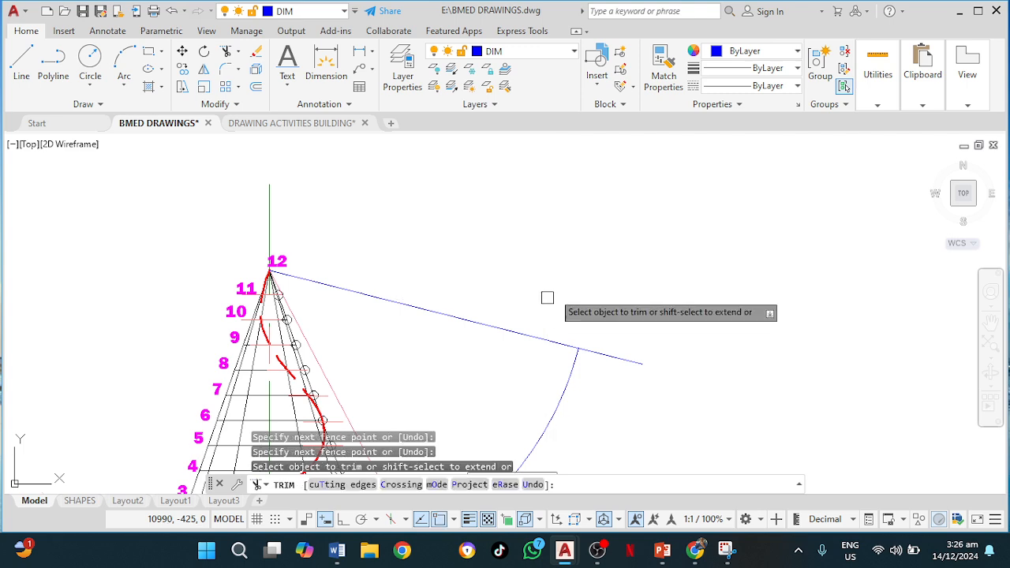
drag(621, 311, 605, 387)
key(Escape)
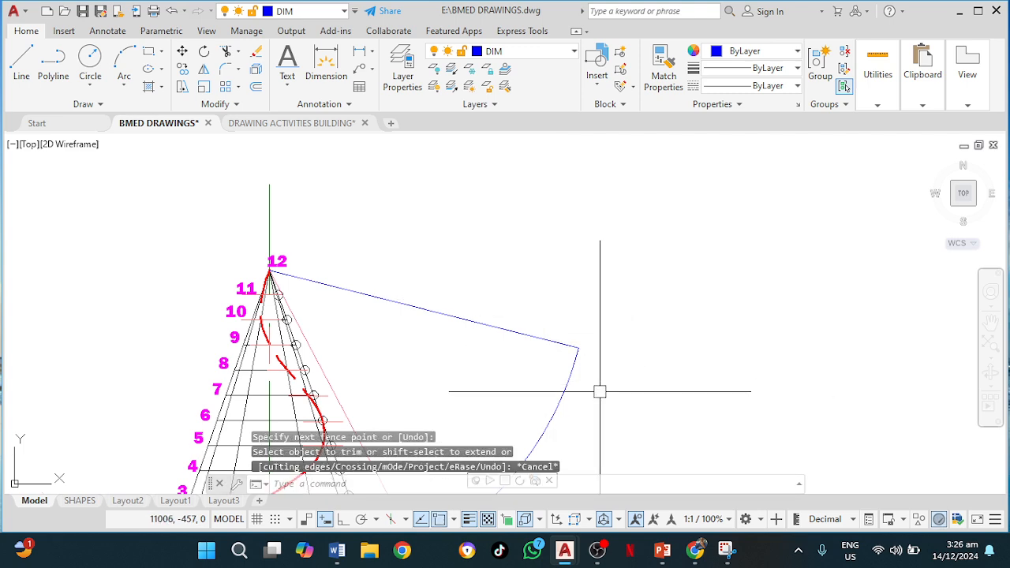
click(546, 339)
key(Delete)
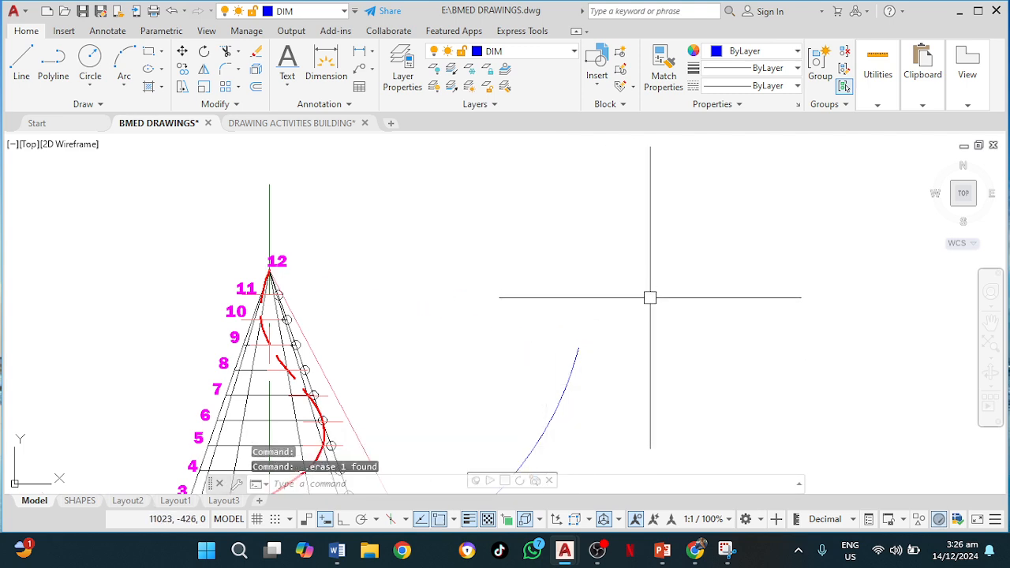
Step: Trim the arc between the cone's base corner and the sloping ray, and erase the leftover arc under the cone's base
scroll(648, 339, down, 2)
middle_drag(657, 361, 668, 257)
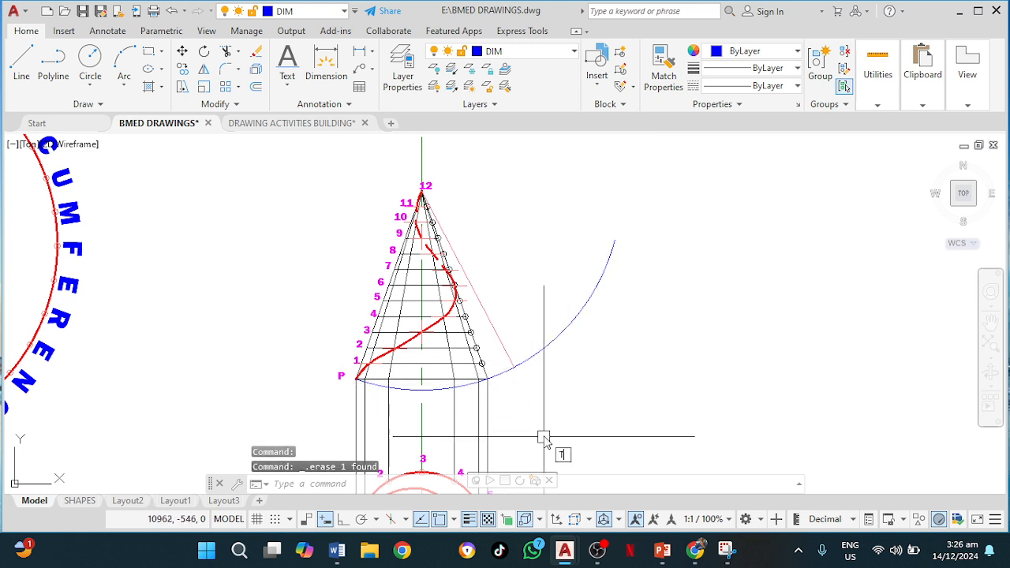
key(Return)
drag(542, 432, 526, 400)
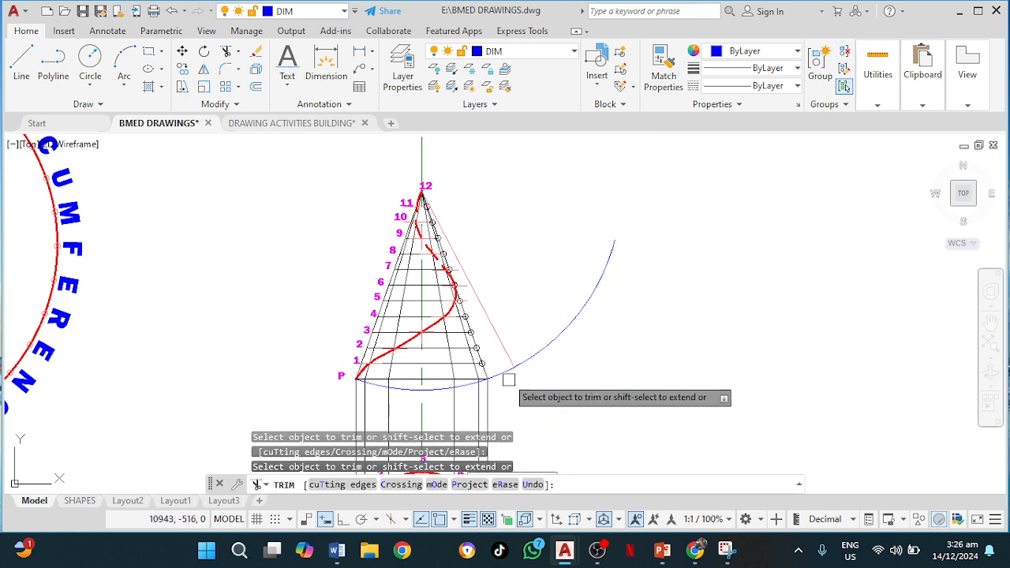
key(Escape)
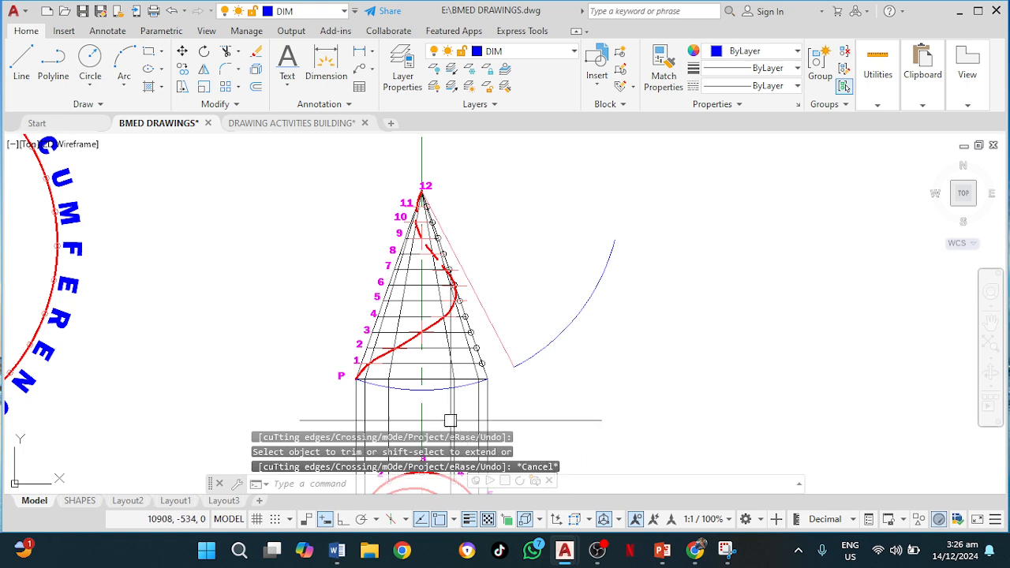
click(434, 392)
key(Delete)
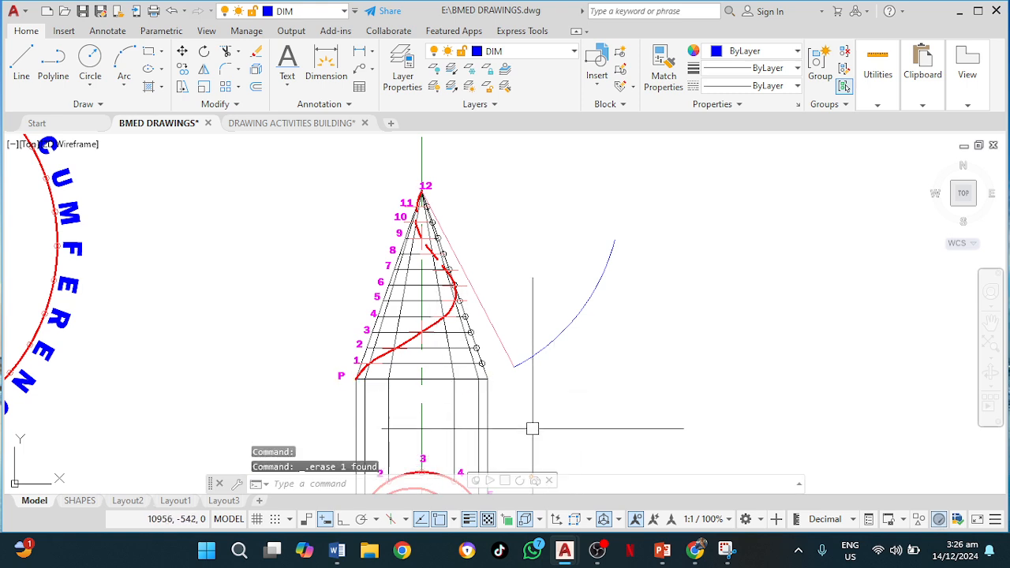
Step: Add a diameter dimension to the outer red plan circle below the copied cone, with its text outside near point 5
mouse_move(644, 345)
middle_down()
mouse_move(597, 388)
mouse_move(572, 268)
middle_up()
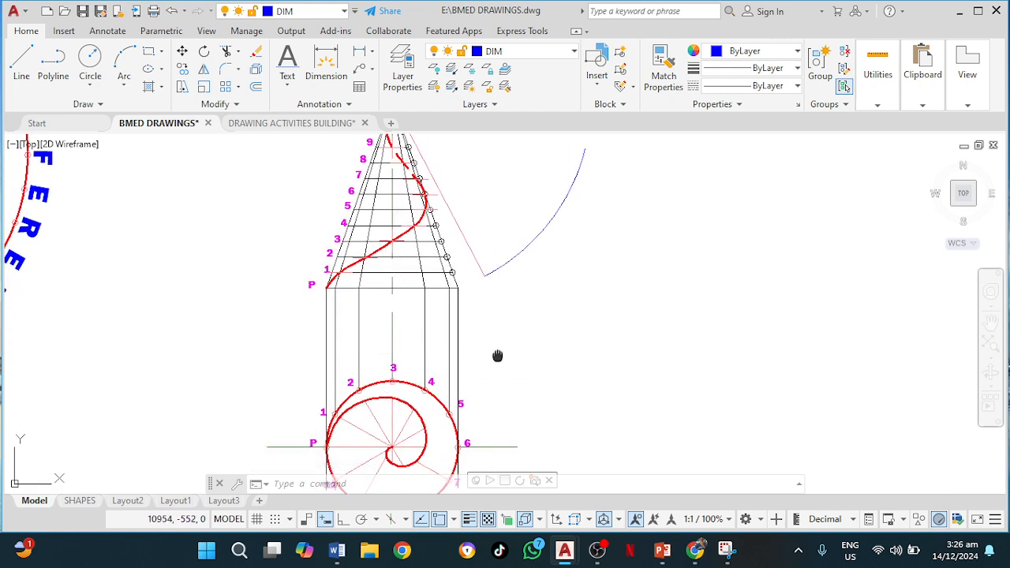
middle_drag(496, 354, 498, 293)
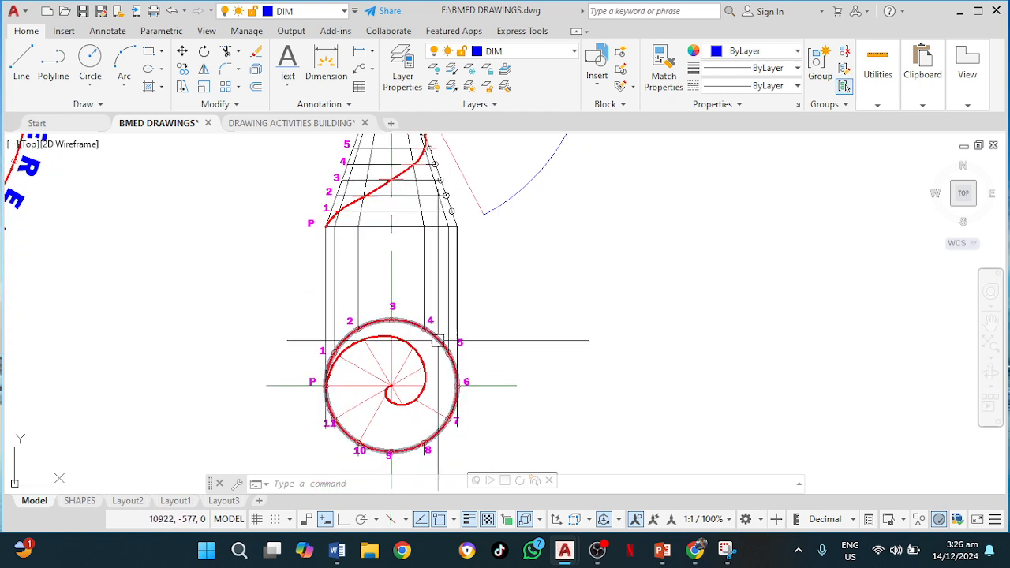
click(372, 51)
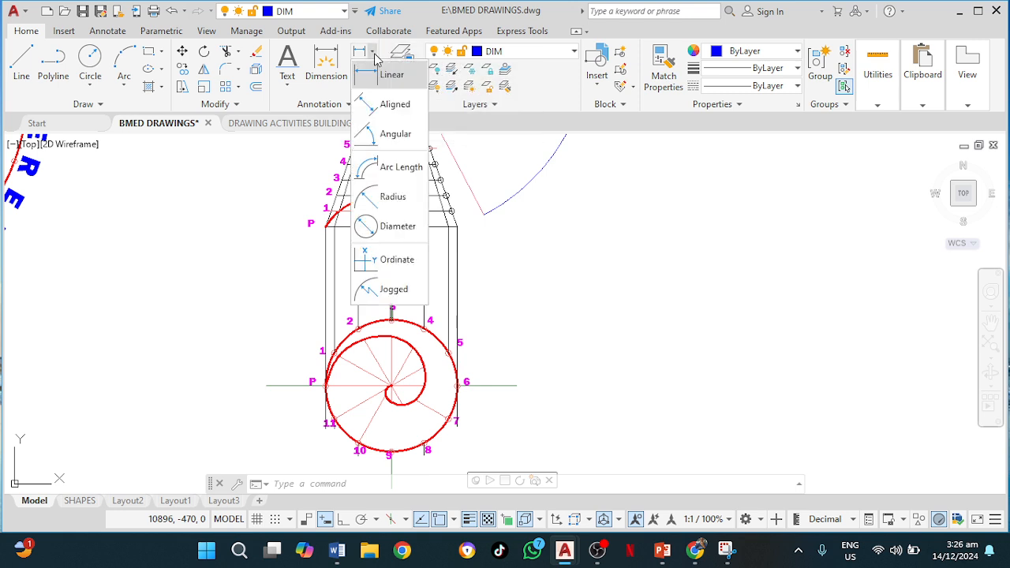
click(397, 227)
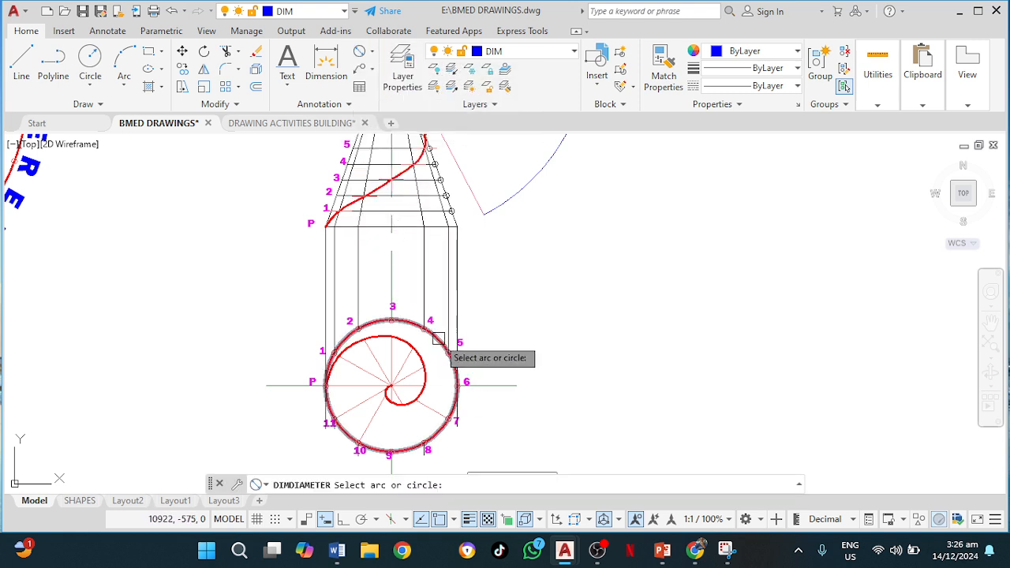
click(438, 339)
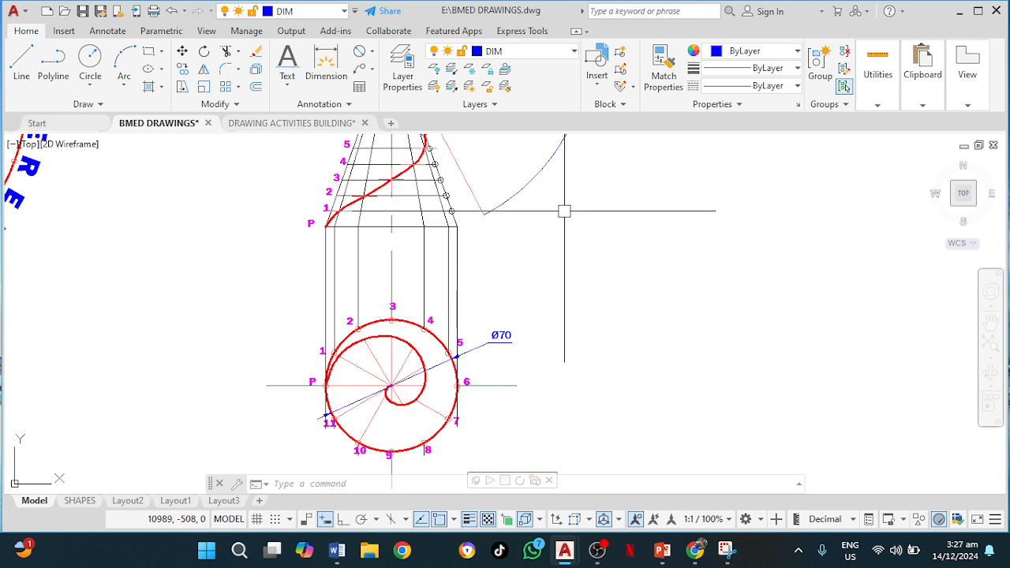
Step: Lengthen the blue arc at its upper end to a total length of 220
middle_drag(581, 201, 531, 286)
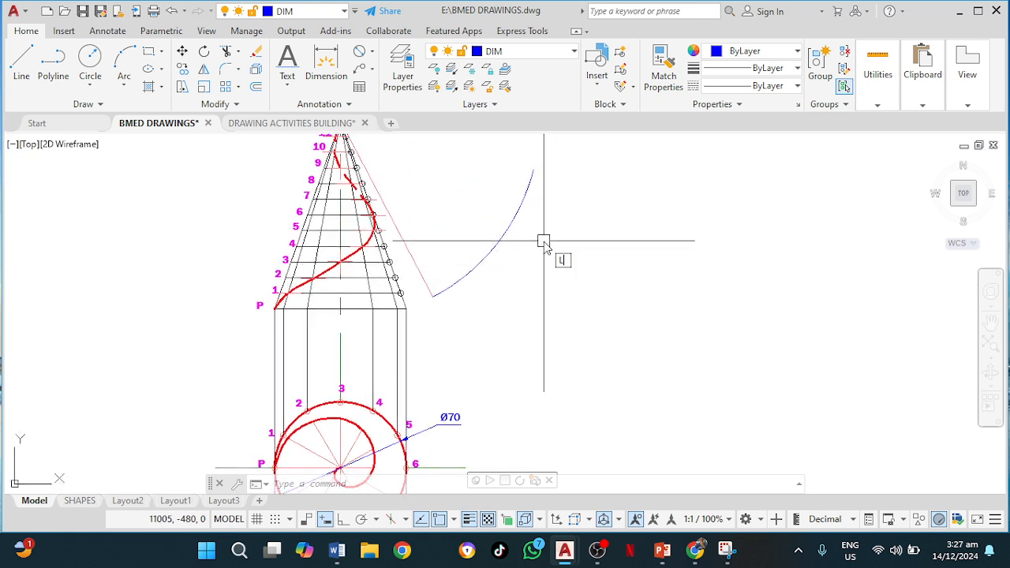
text(N)
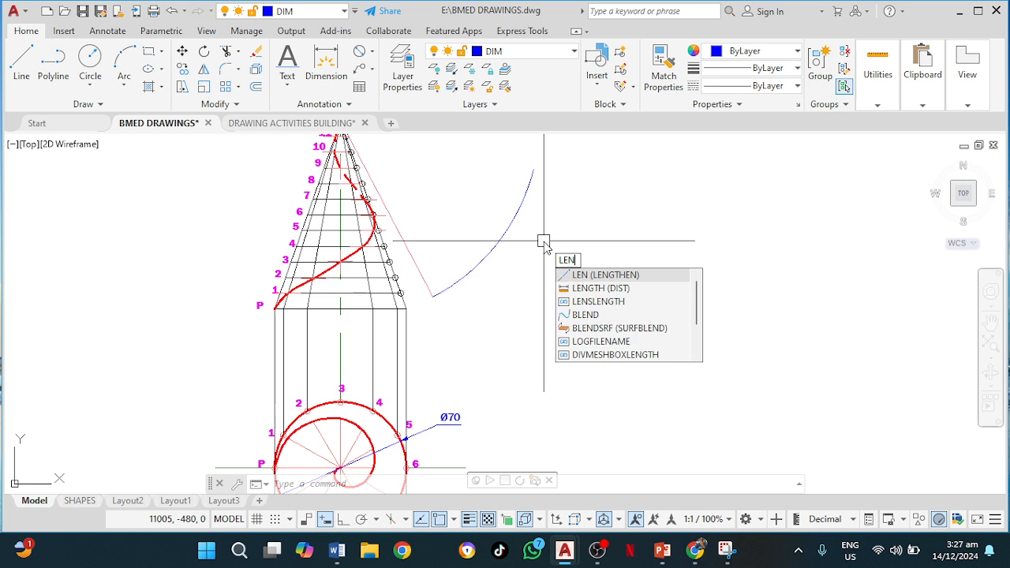
key(Return)
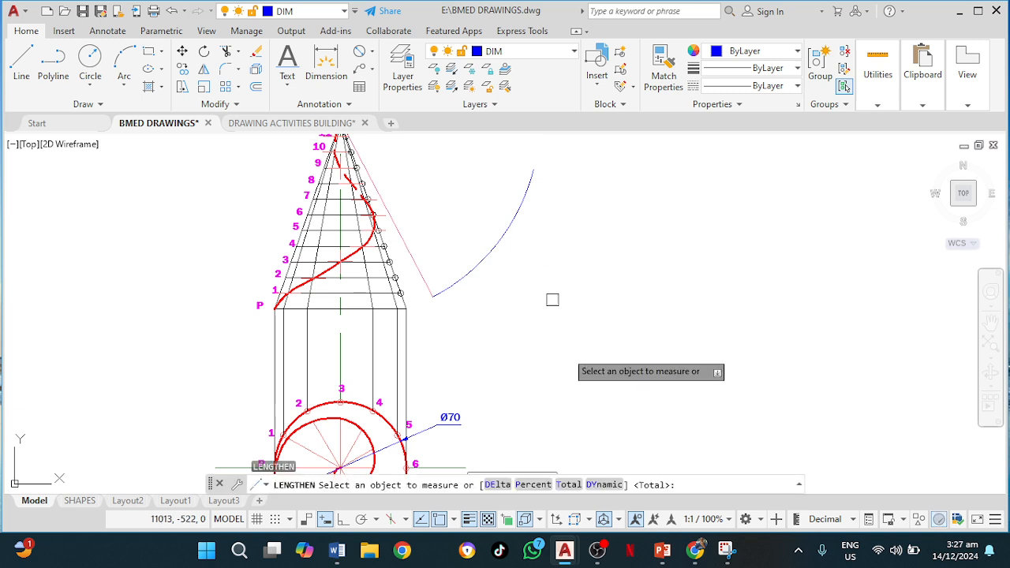
click(570, 485)
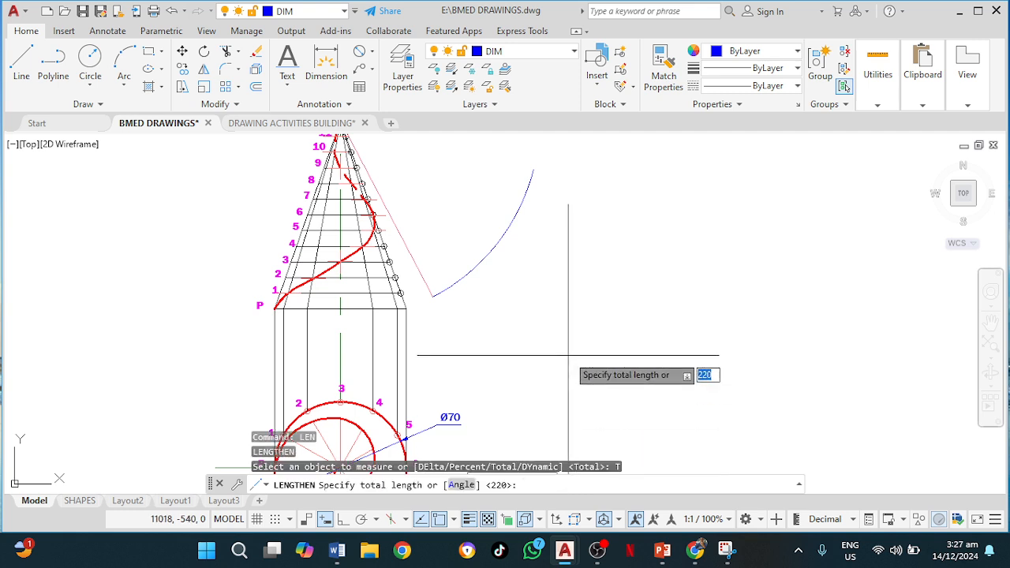
key(Return)
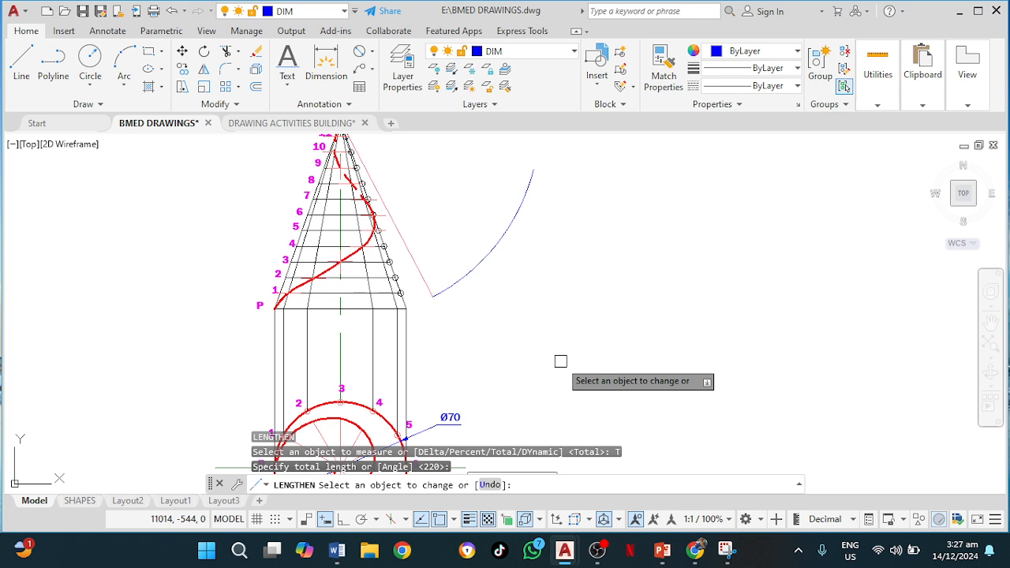
click(529, 192)
scroll(592, 183, down, 5)
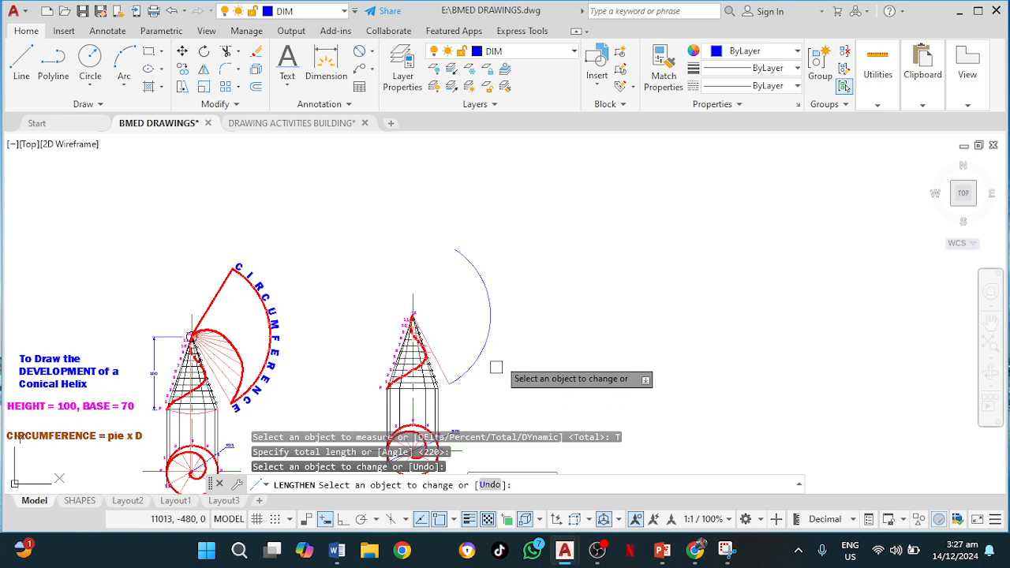
scroll(505, 348, up, 3)
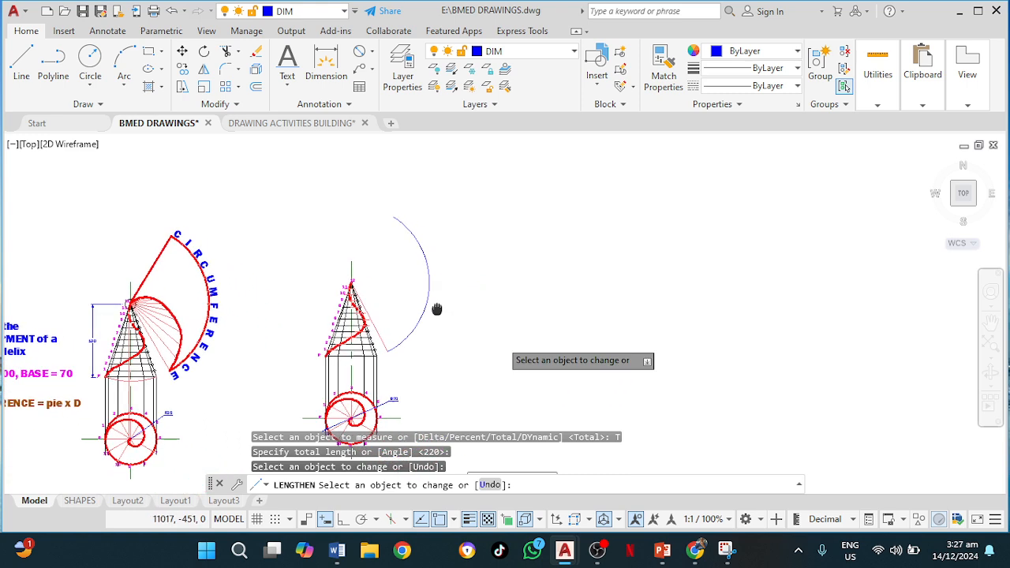
key(Escape)
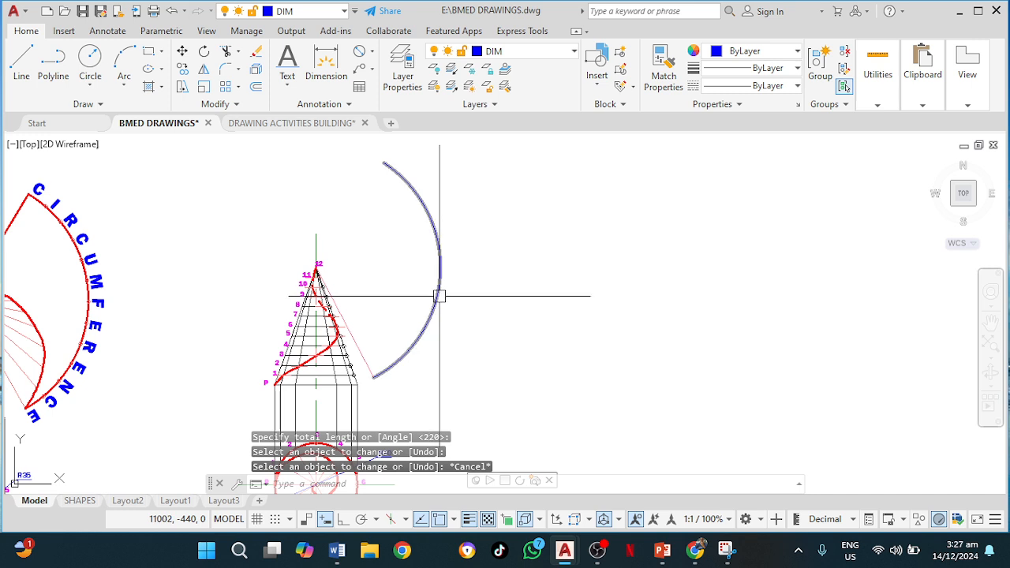
Step: Divide the blue development arc into 12 equal segments
text(DIV)
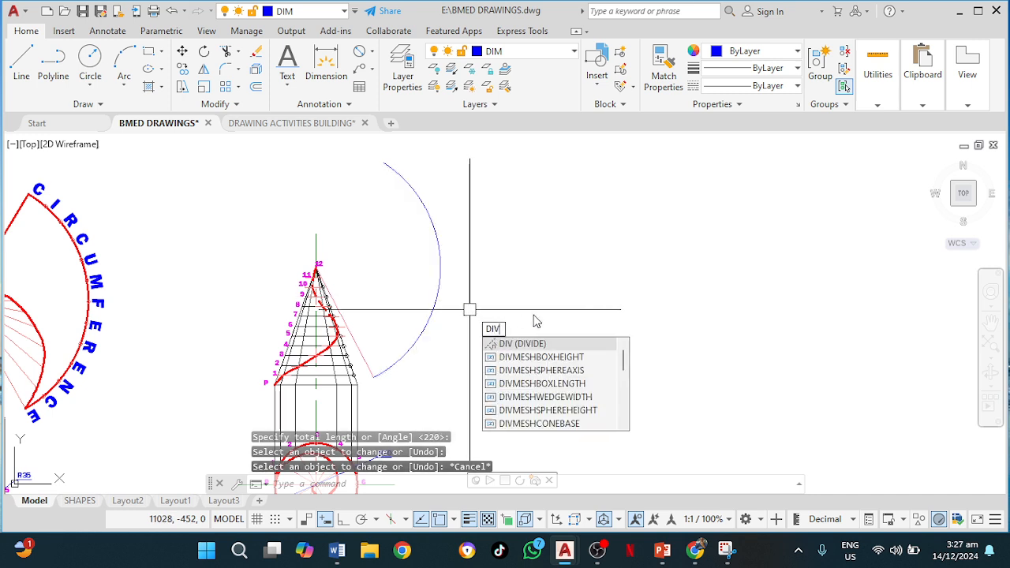
key(Return)
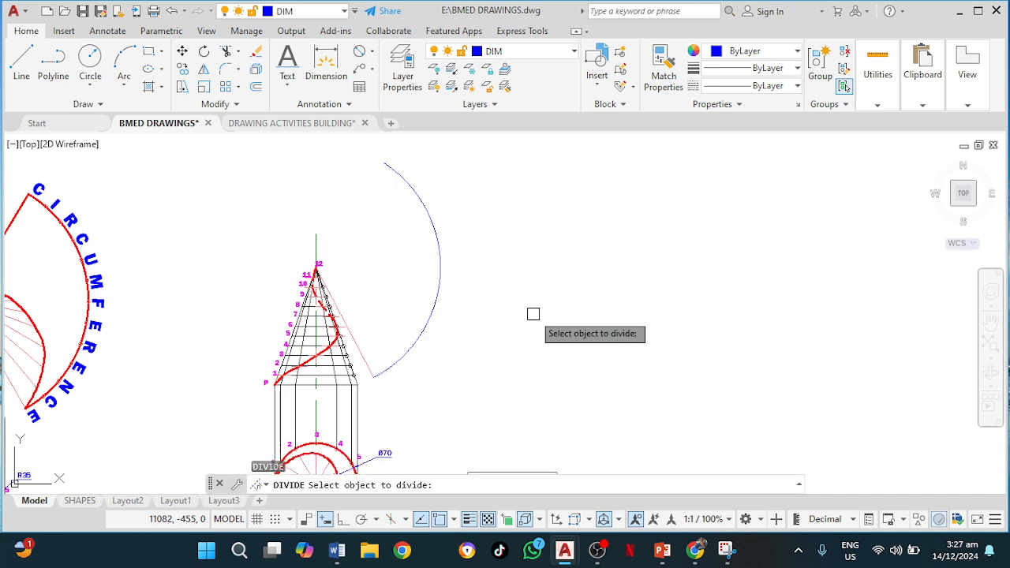
click(440, 297)
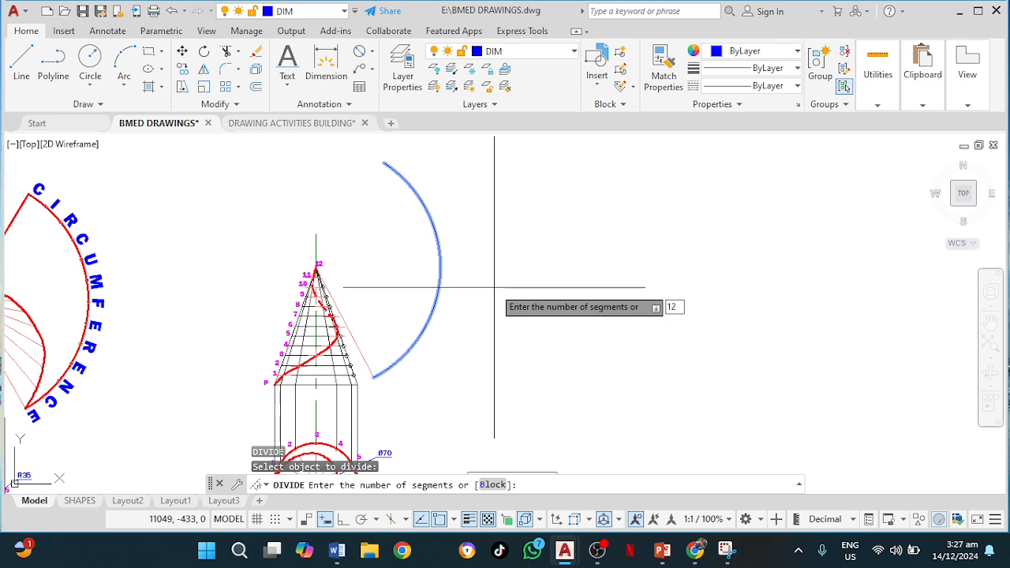
text(12)
key(Return)
middle_drag(475, 302, 491, 228)
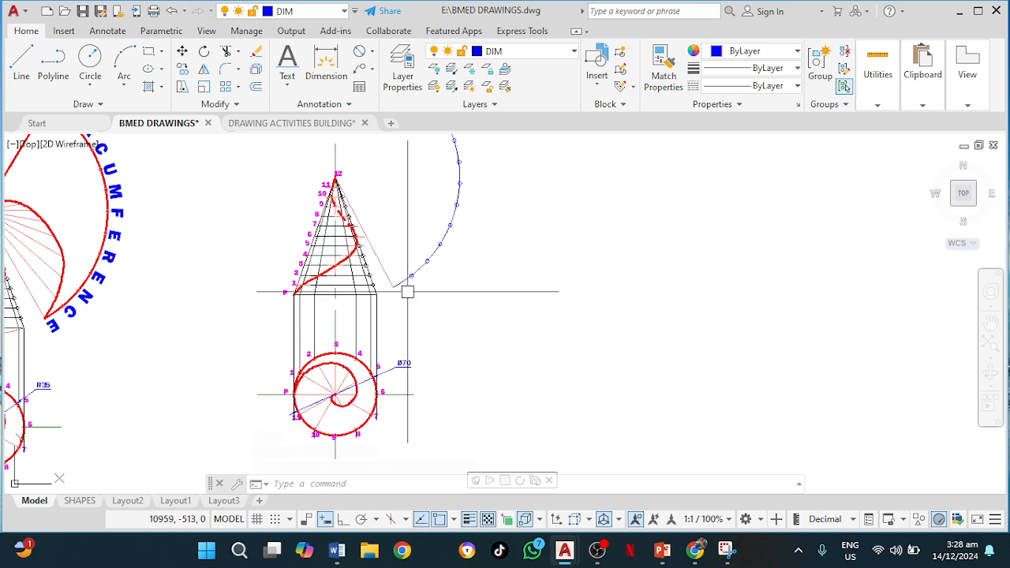
Step: Make the TEXT layer current
click(524, 53)
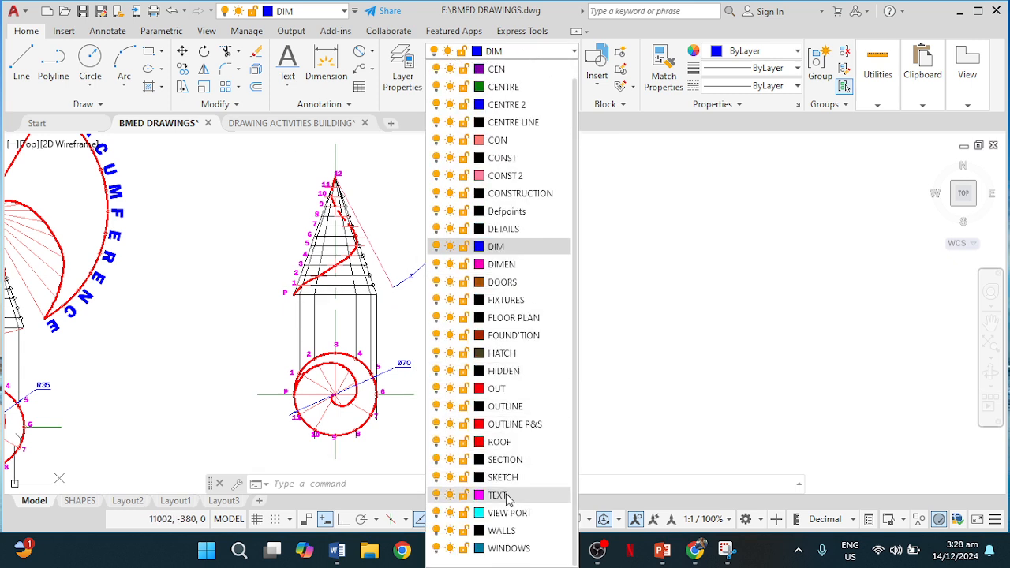
click(498, 494)
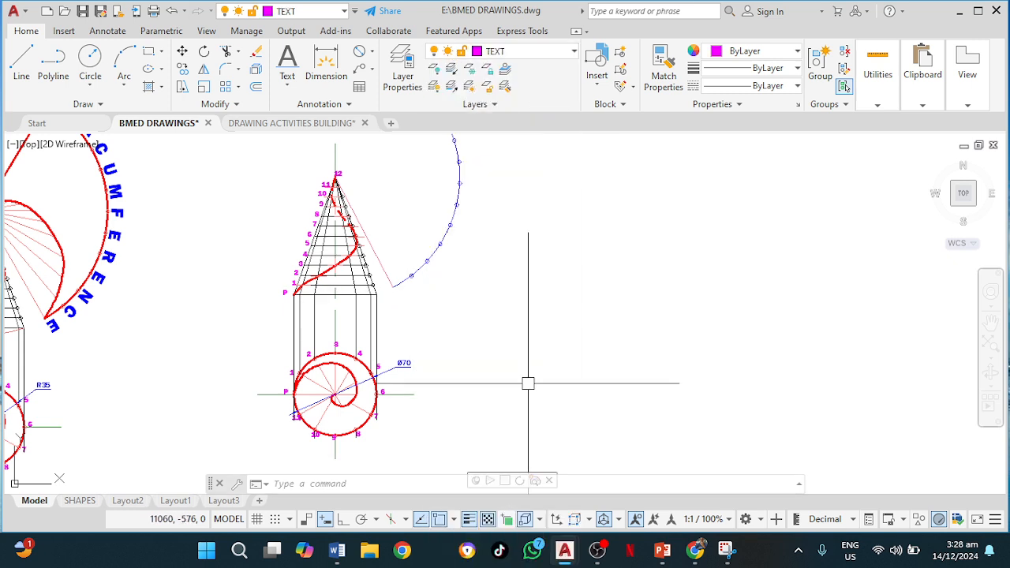
Step: Try to label the arc's lower end P and its division points upward from 1, in single-line text of height 4 and rotation 0
click(289, 89)
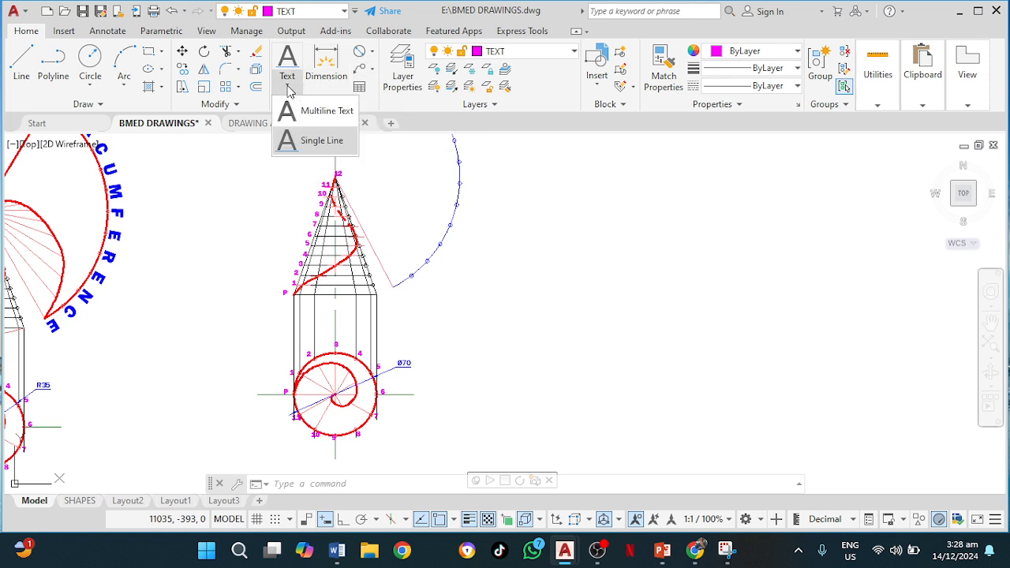
click(309, 142)
middle_drag(419, 284, 416, 267)
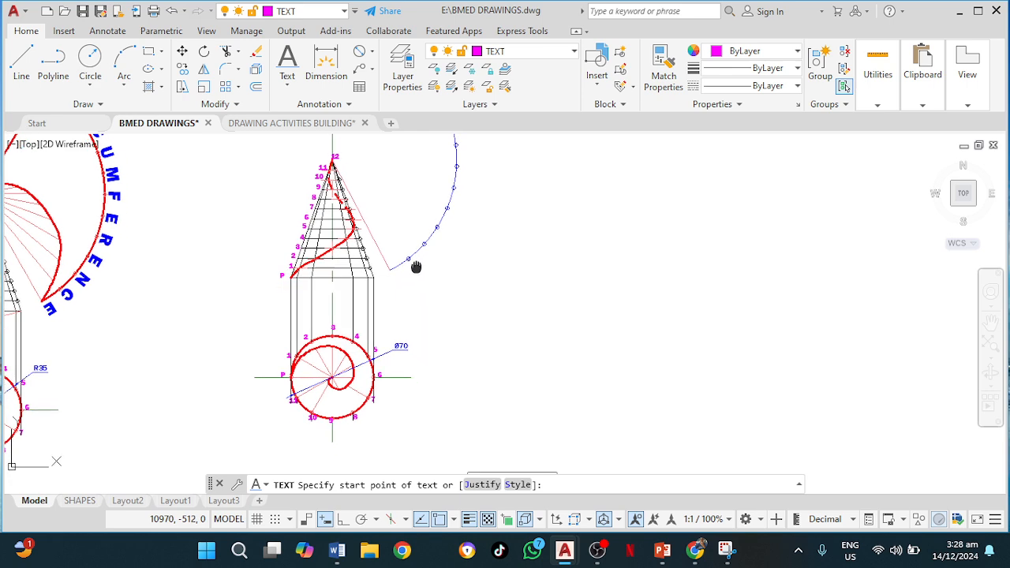
scroll(386, 245, up, 2)
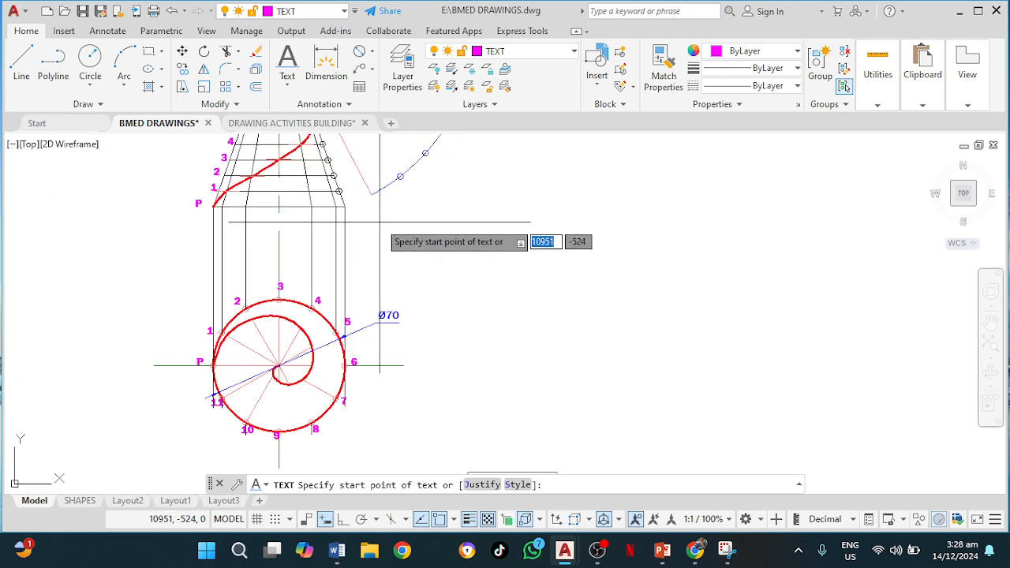
click(377, 206)
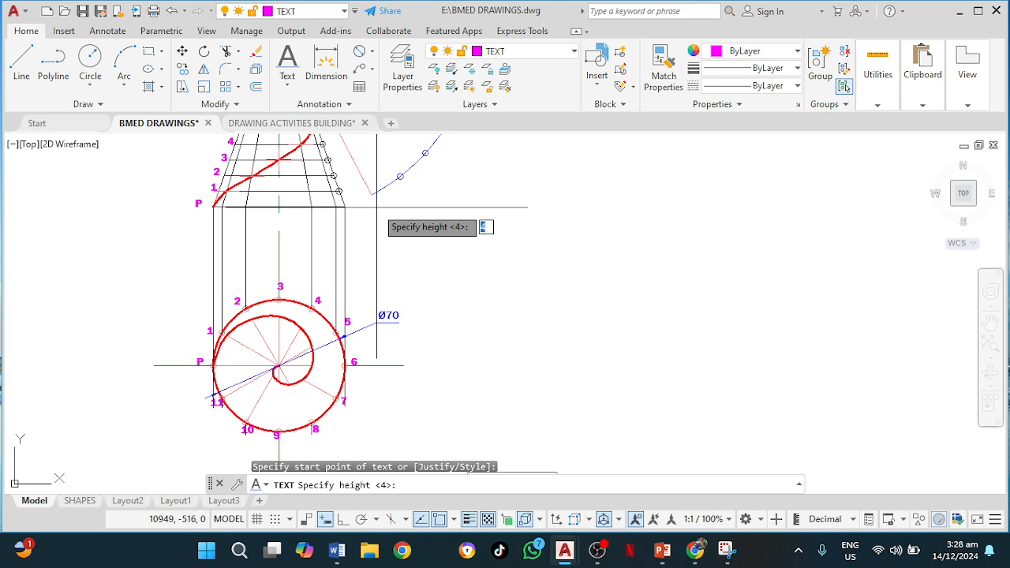
key(Return)
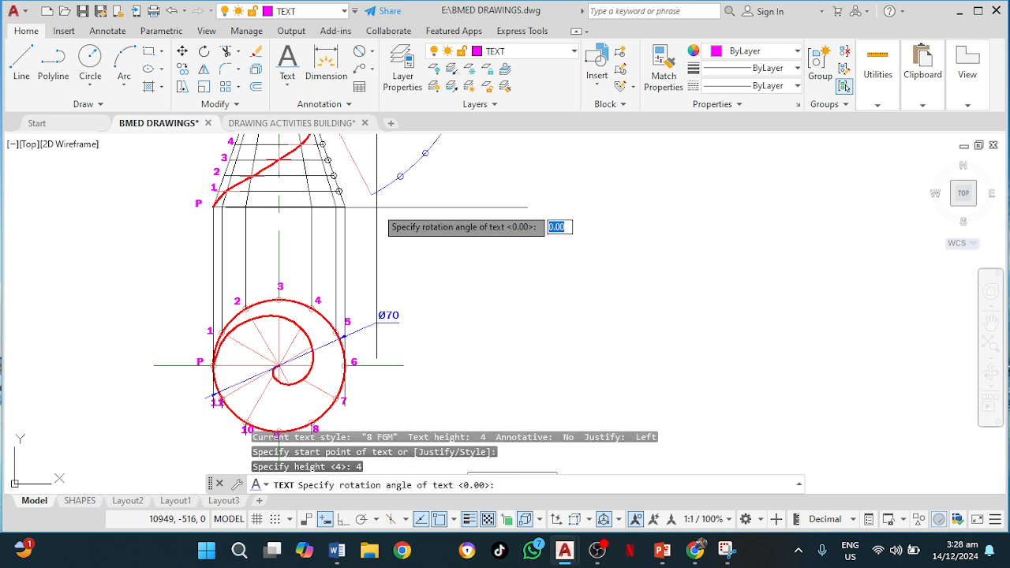
key(Return)
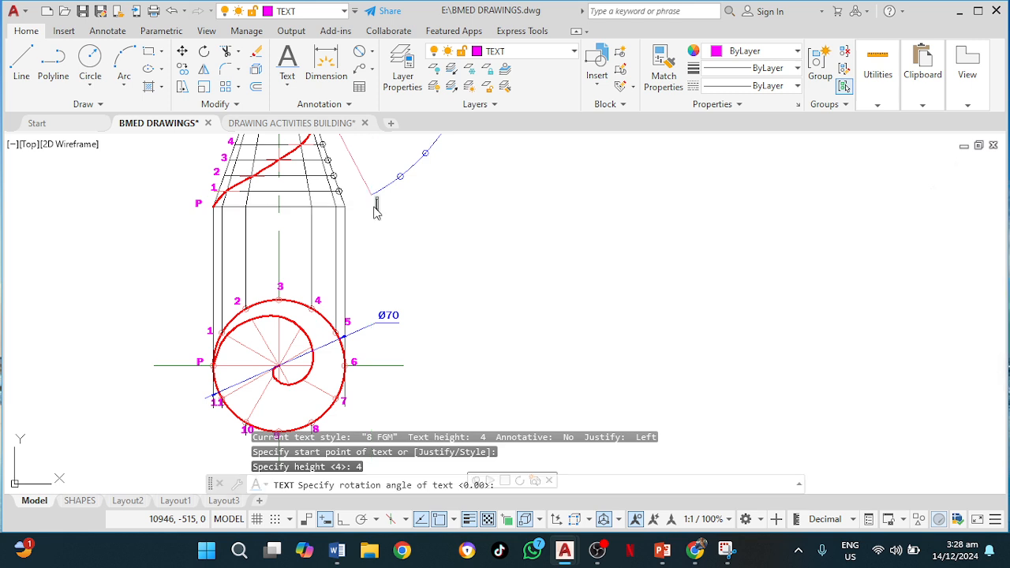
click(411, 187)
text(1)
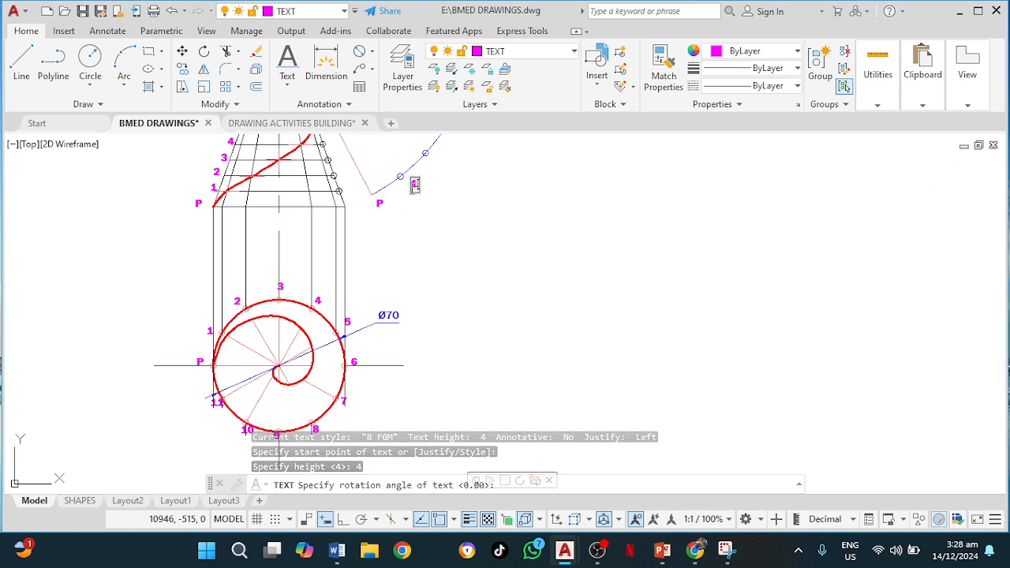
click(432, 158)
text(2)
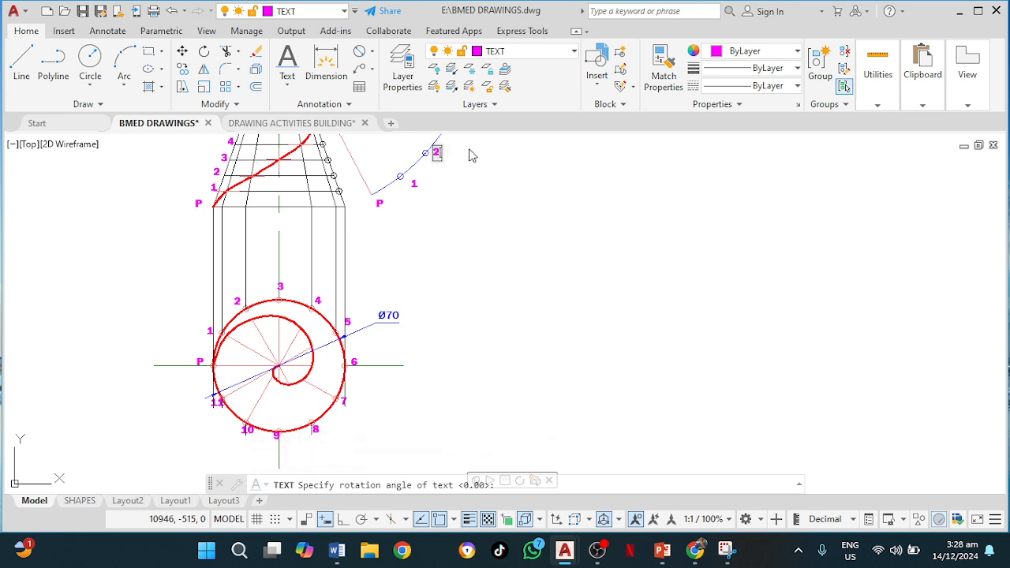
mouse_move(475, 151)
middle_down()
mouse_move(448, 260)
mouse_move(454, 229)
middle_up()
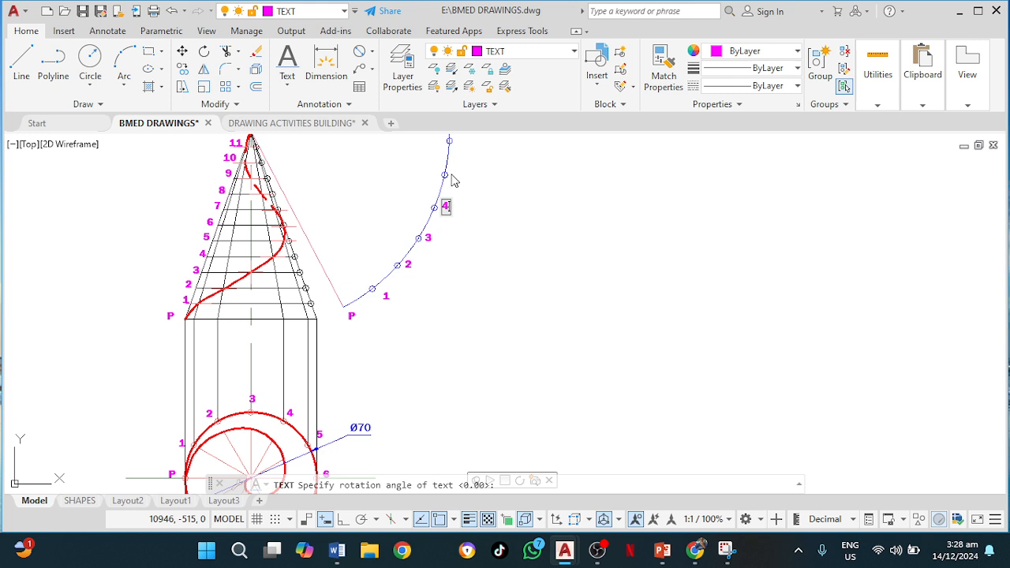
mouse_move(476, 166)
middle_down()
mouse_move(458, 255)
mouse_move(445, 239)
middle_up()
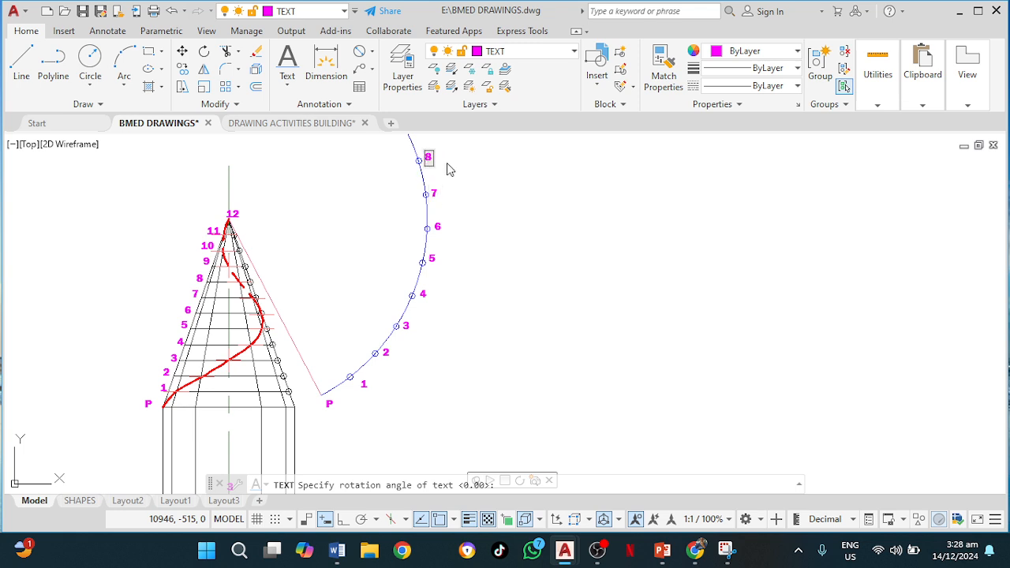
middle_drag(450, 169, 436, 216)
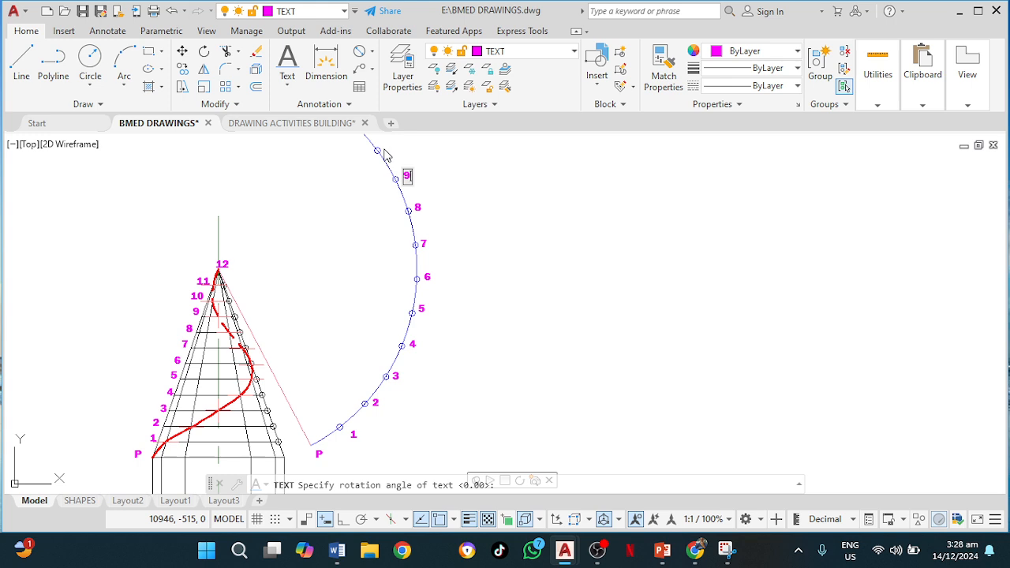
middle_drag(420, 164, 400, 247)
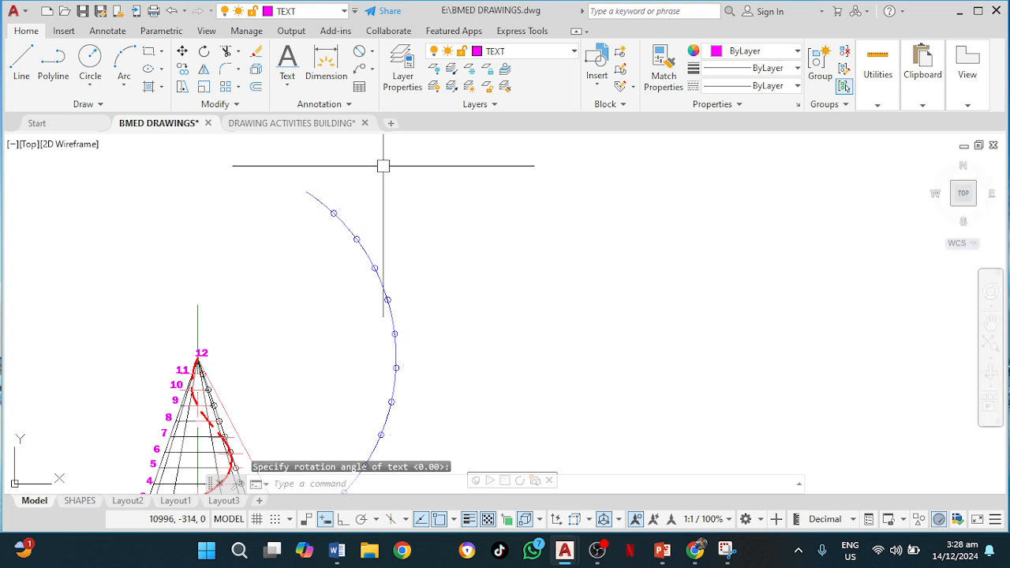
Step: Undo the single-line text labels placed along the development arc
scroll(444, 284, down, 2)
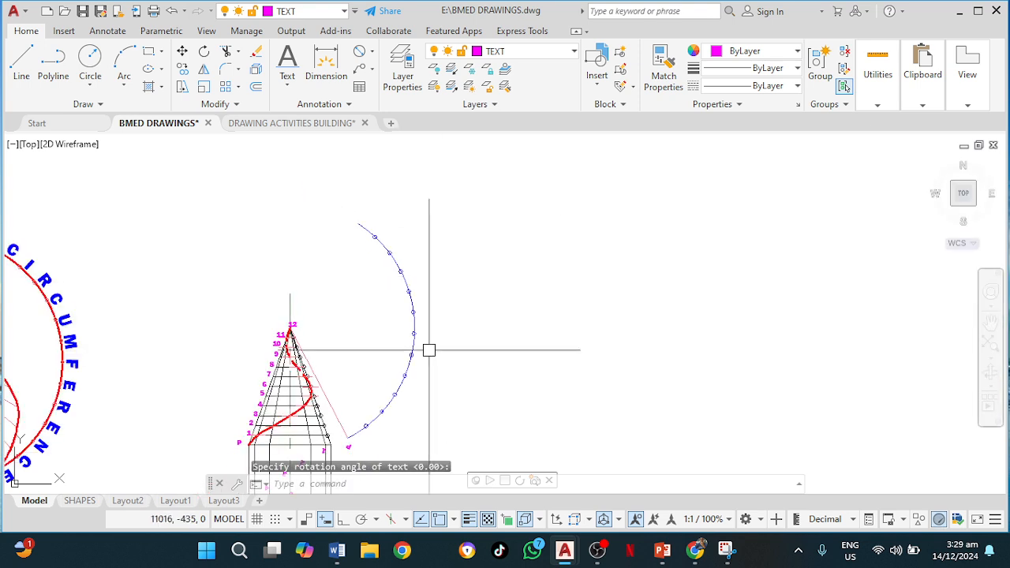
middle_drag(428, 345, 419, 226)
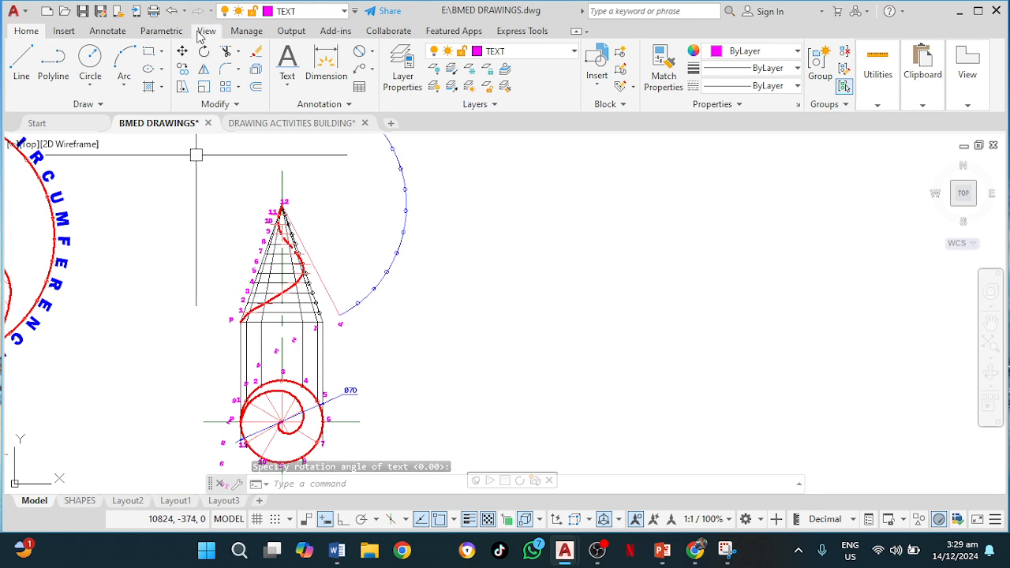
click(172, 11)
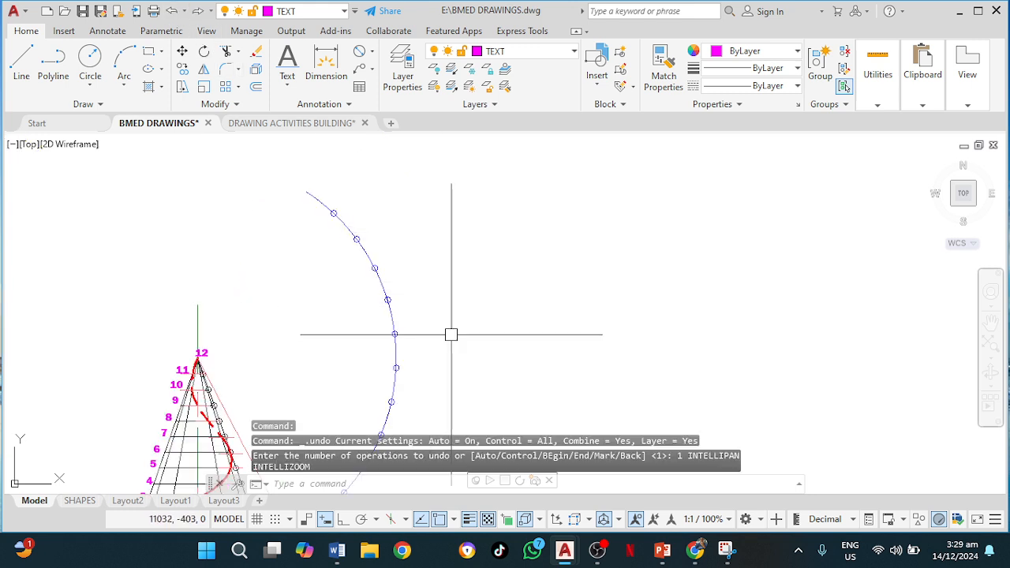
middle_drag(451, 333, 422, 245)
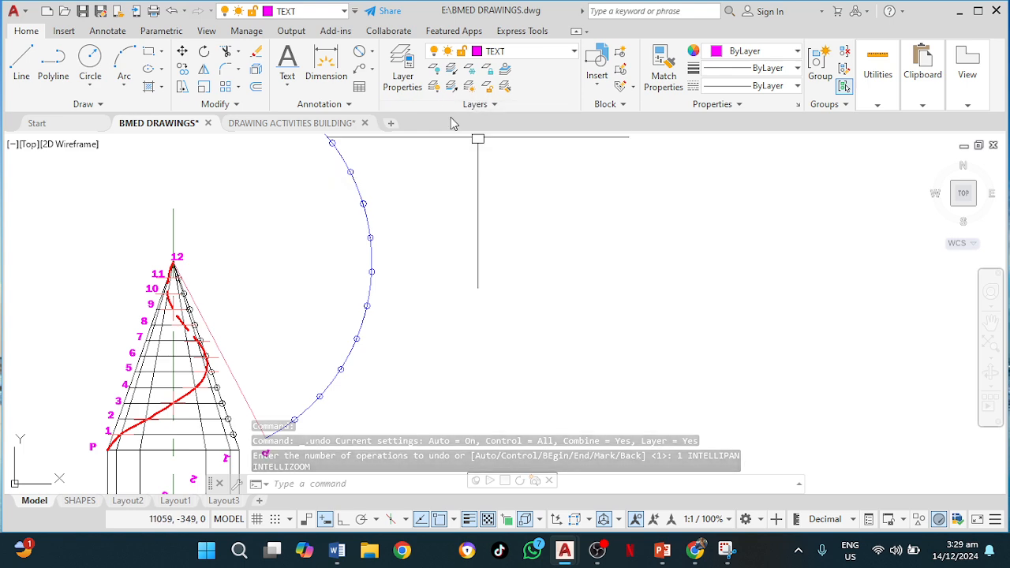
middle_drag(407, 295, 334, 118)
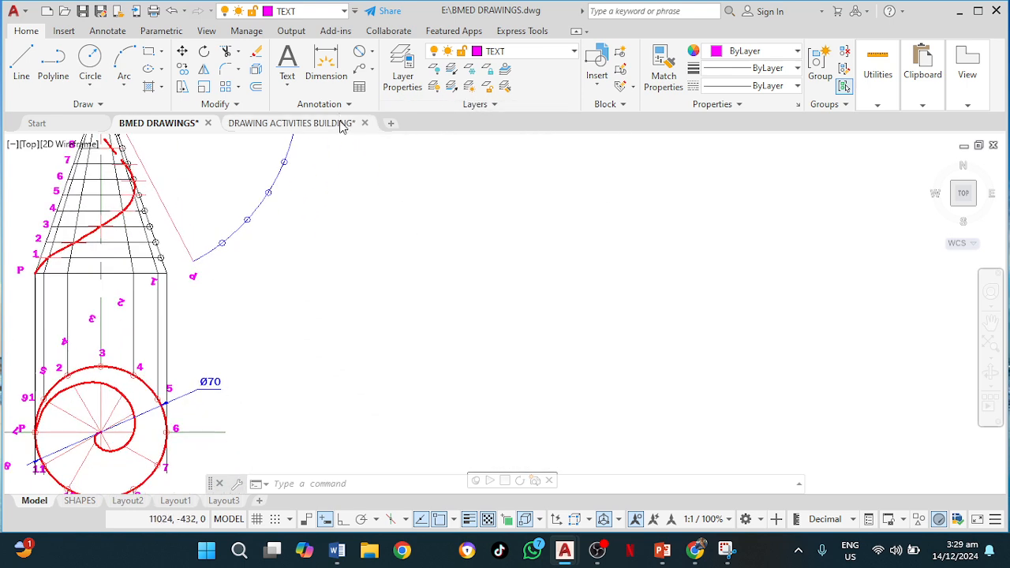
click(172, 12)
scroll(273, 269, down, 4)
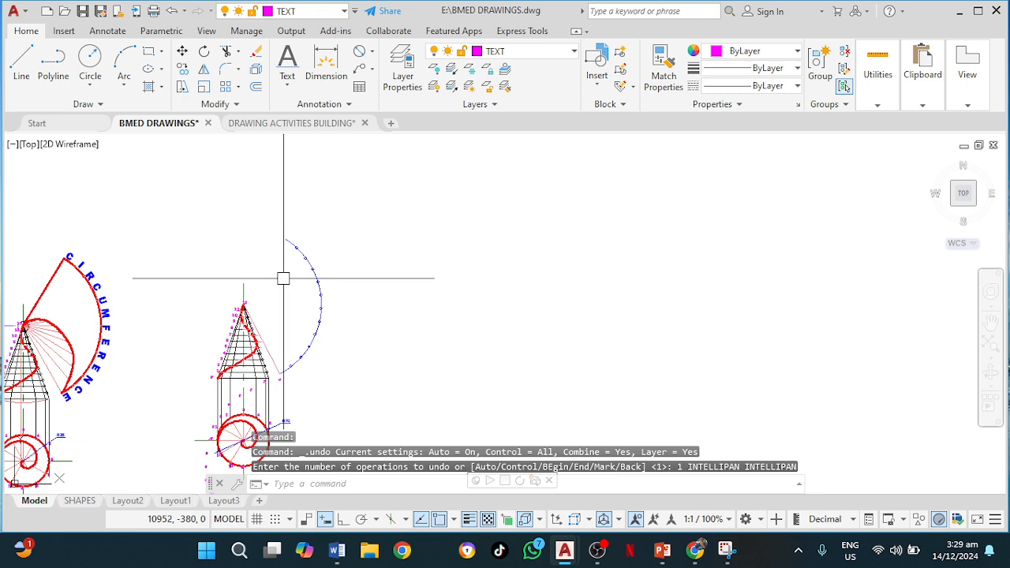
middle_drag(283, 277, 260, 163)
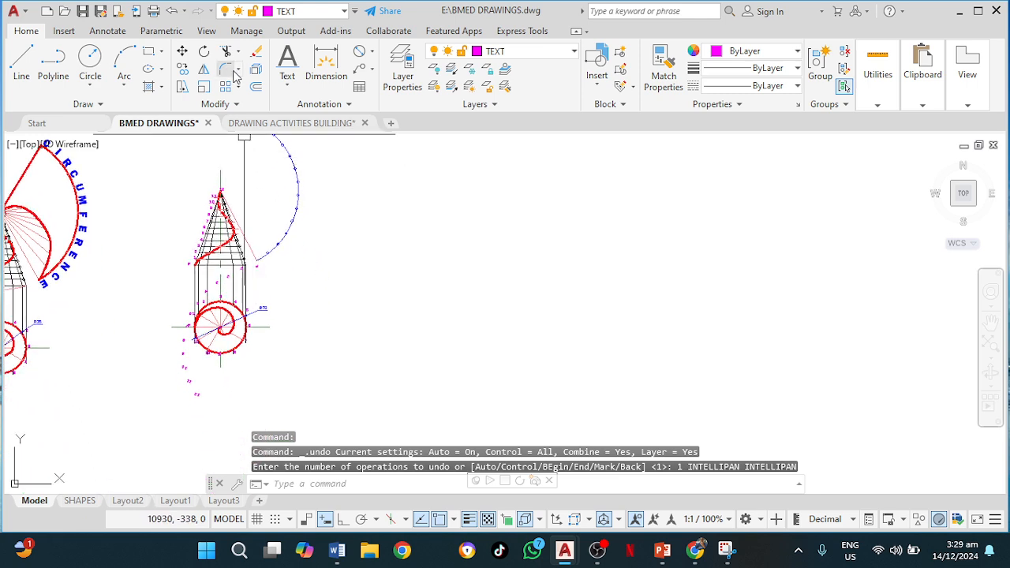
click(172, 11)
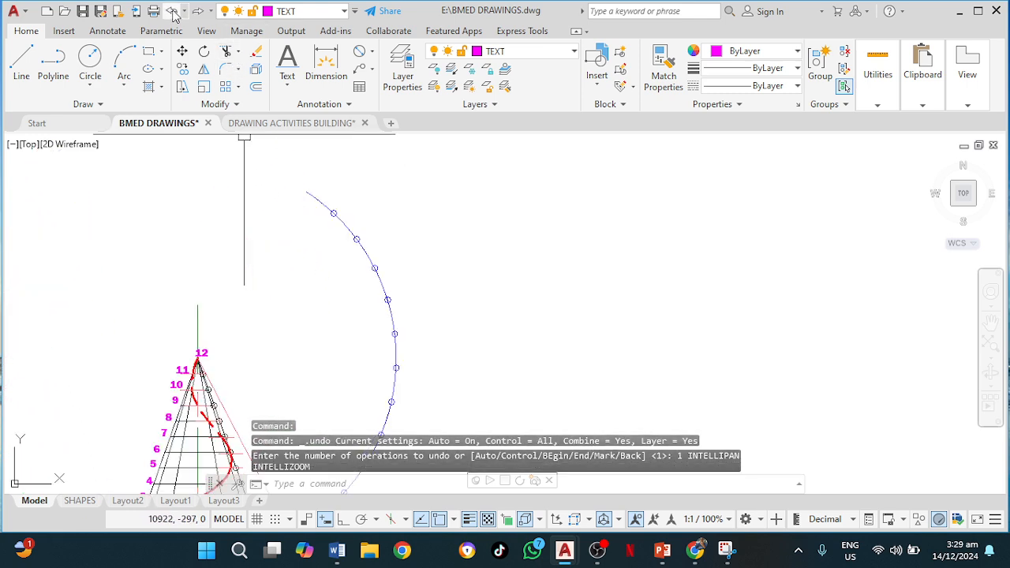
click(172, 11)
Step: Label the lower end of the development arc P in single-line text with height 4 and rotation 0
mouse_move(434, 295)
middle_down()
mouse_move(396, 227)
mouse_move(323, 294)
middle_up()
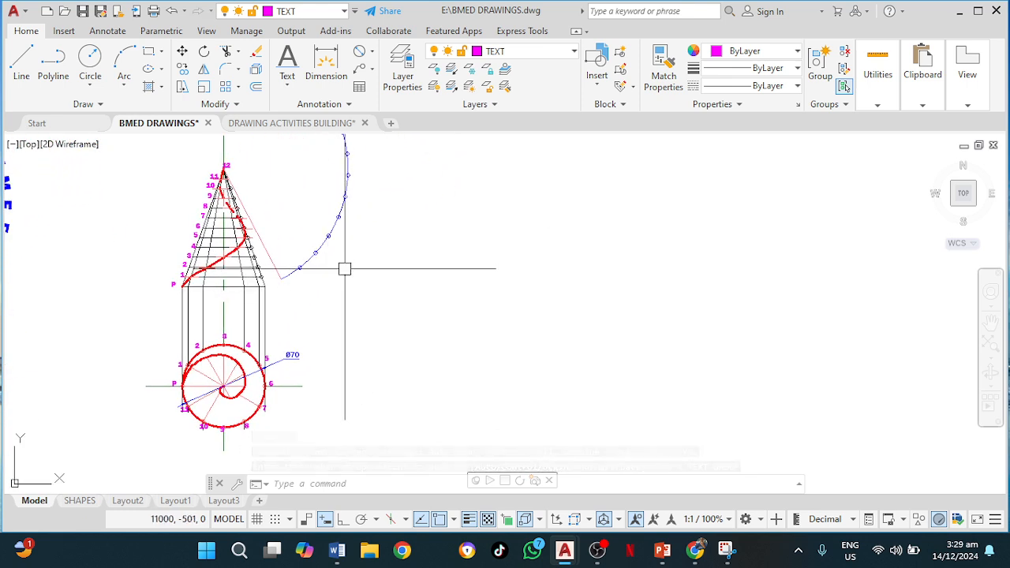
middle_drag(332, 275, 336, 277)
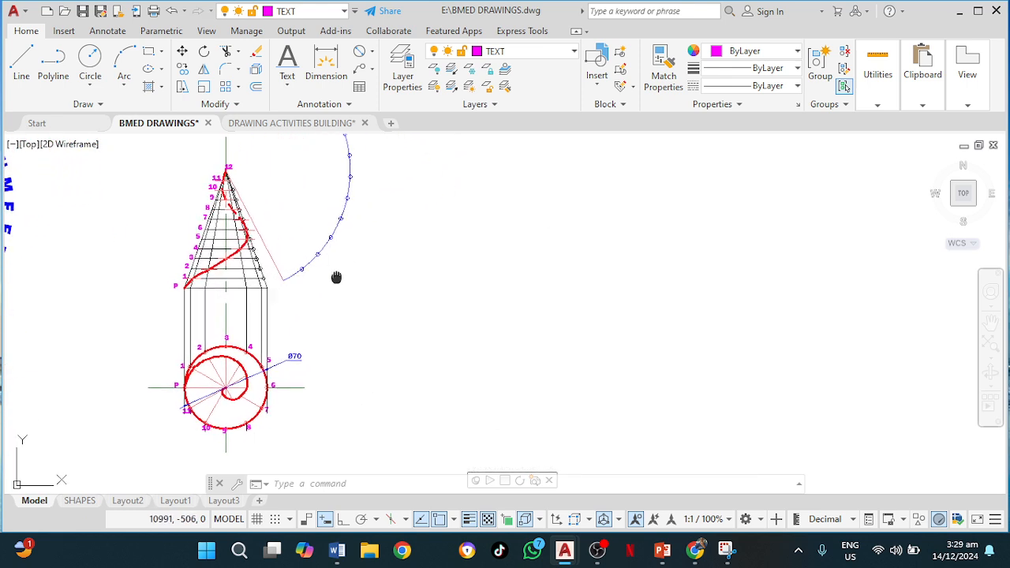
click(291, 85)
click(322, 142)
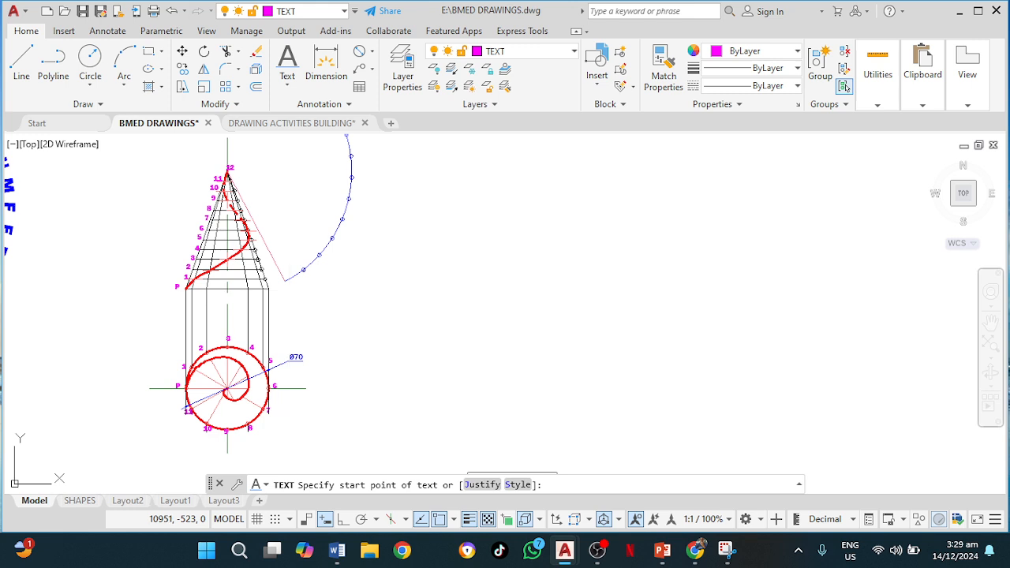
click(288, 298)
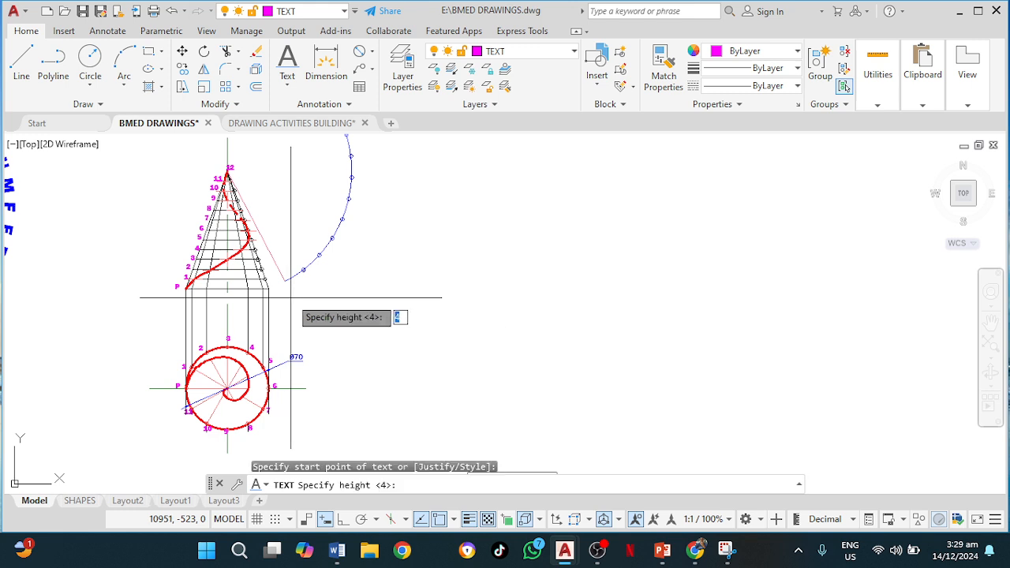
key(Return)
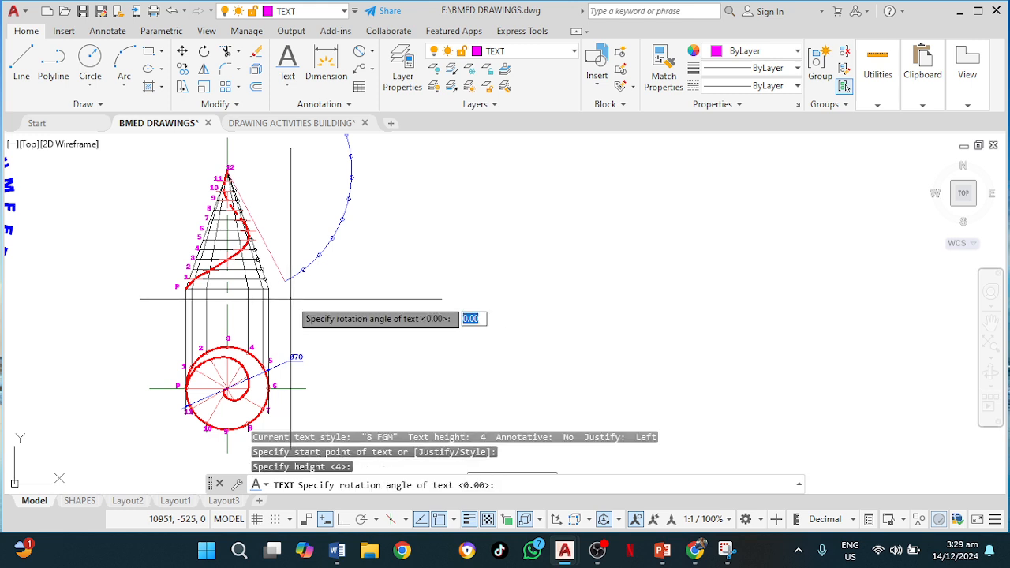
key(Return)
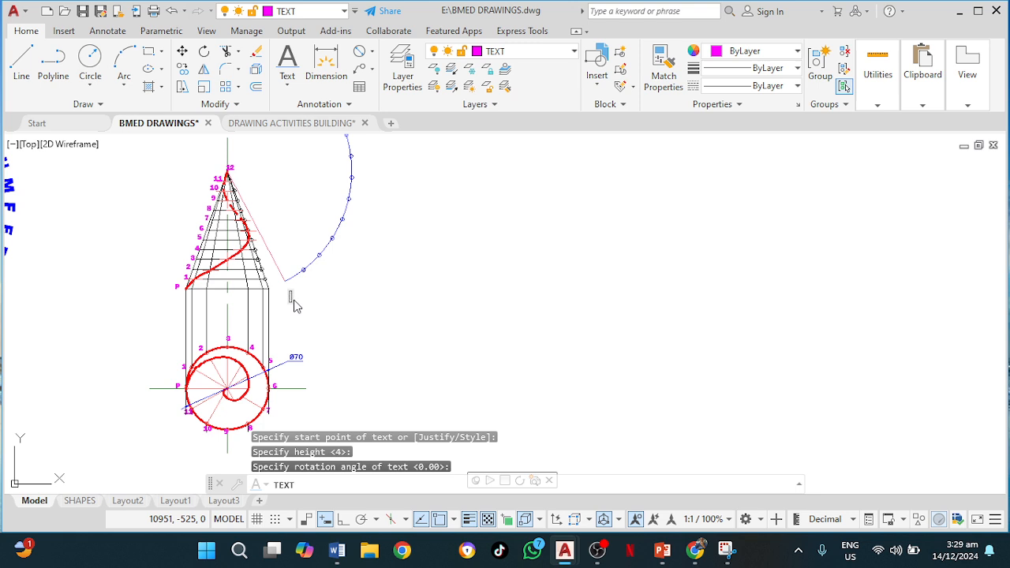
text(P)
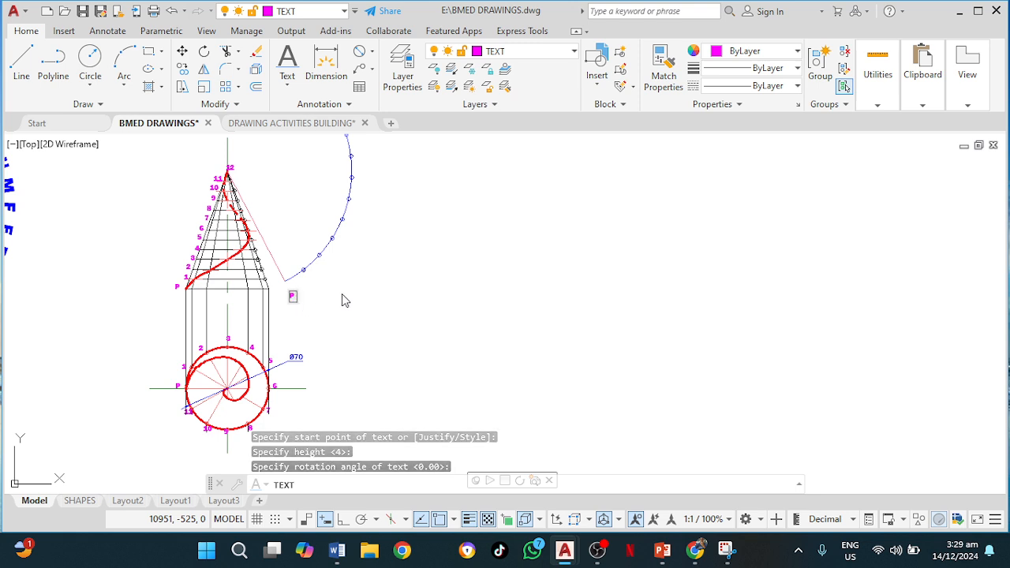
key(Return)
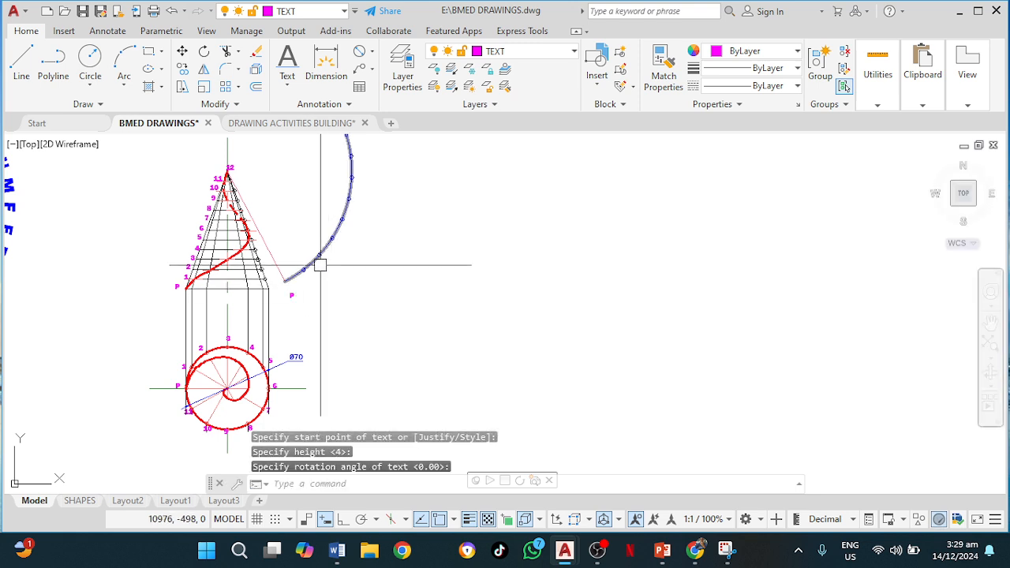
Step: Label the arc's division points upward as 1, 2 and 4 to 12 in single-line text with height 4 and rotation 0
key(Return)
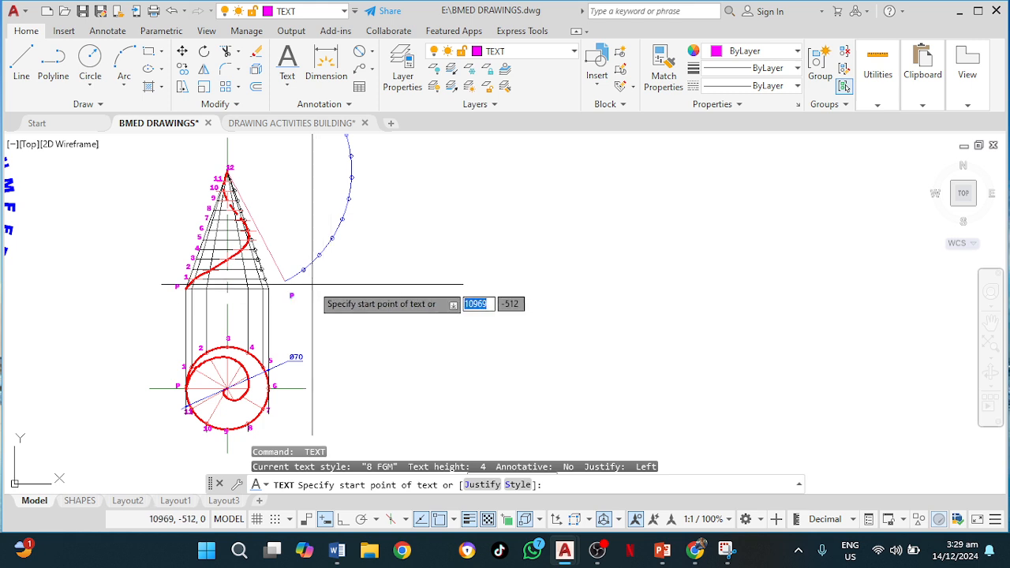
click(312, 283)
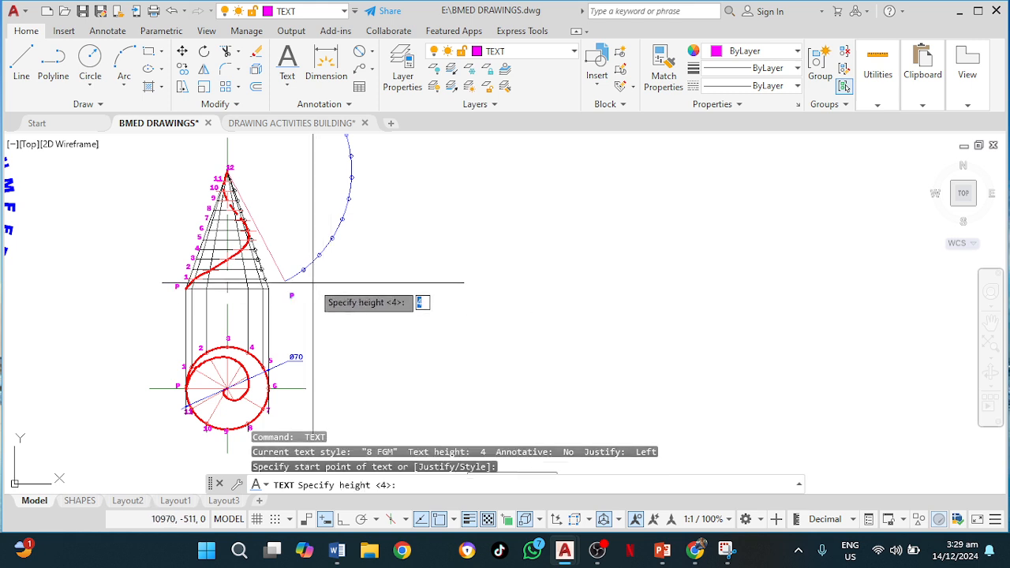
key(Return)
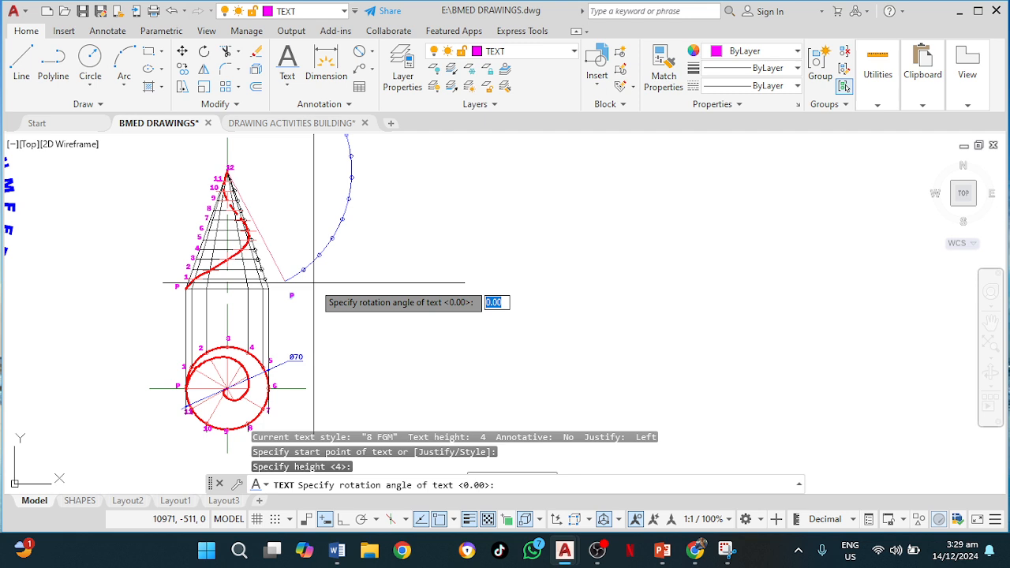
key(Return)
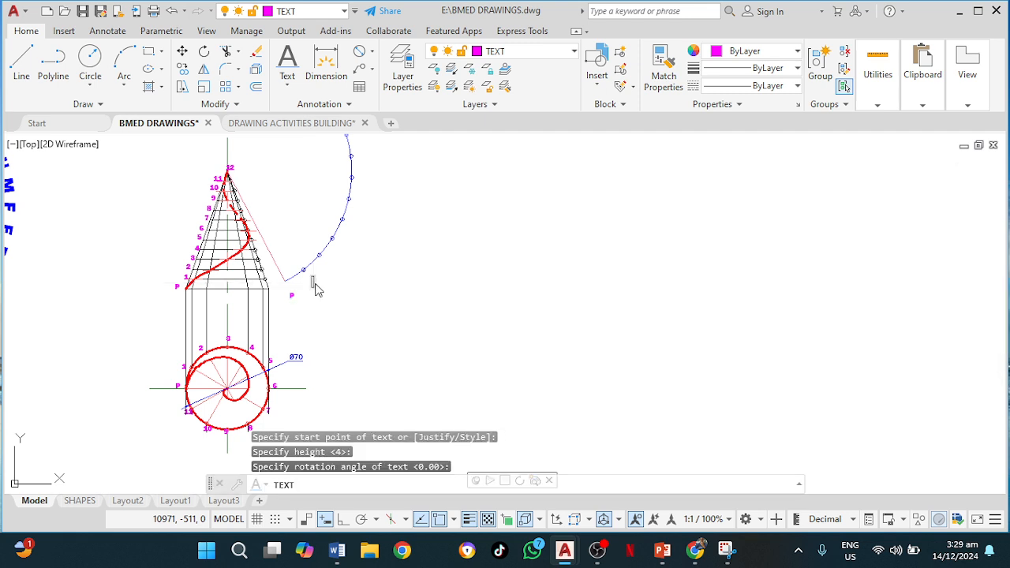
text(1)
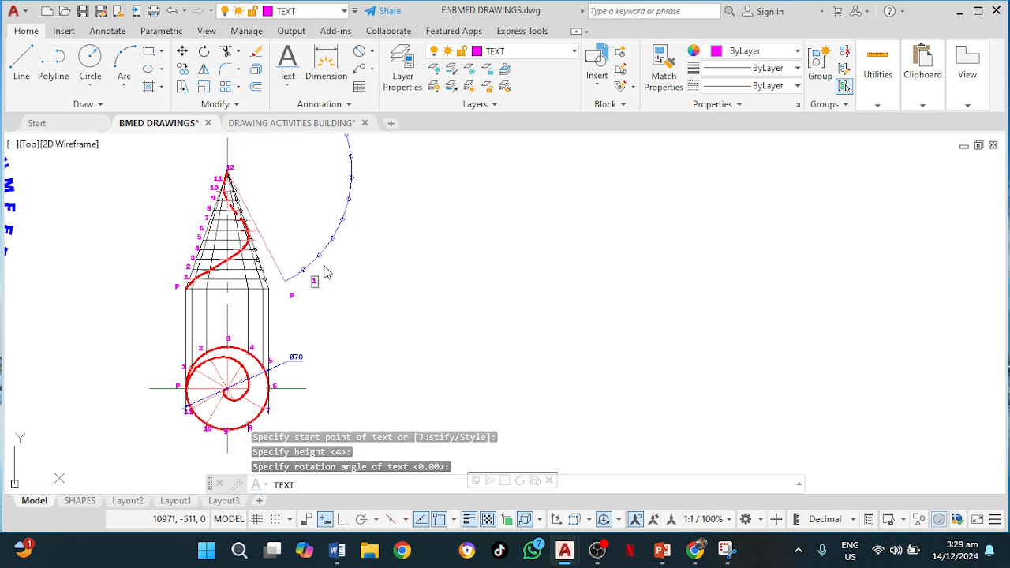
click(331, 258)
text(2)
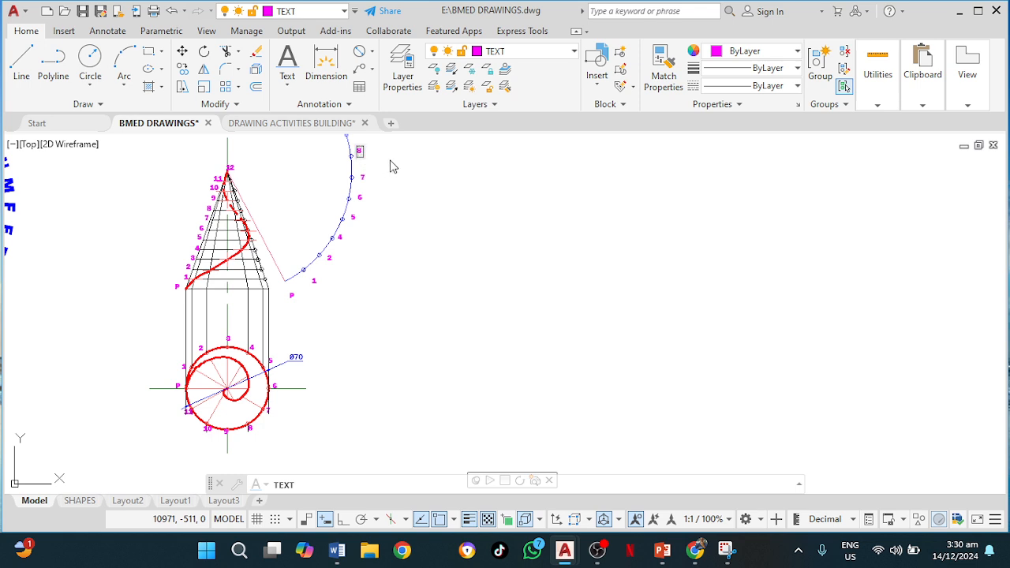
middle_drag(393, 166, 374, 213)
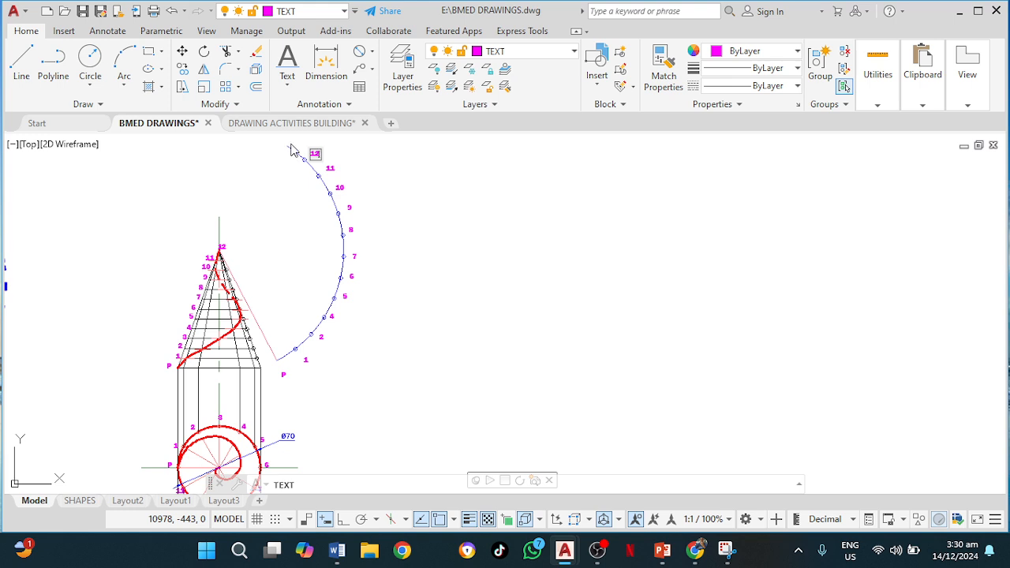
click(408, 175)
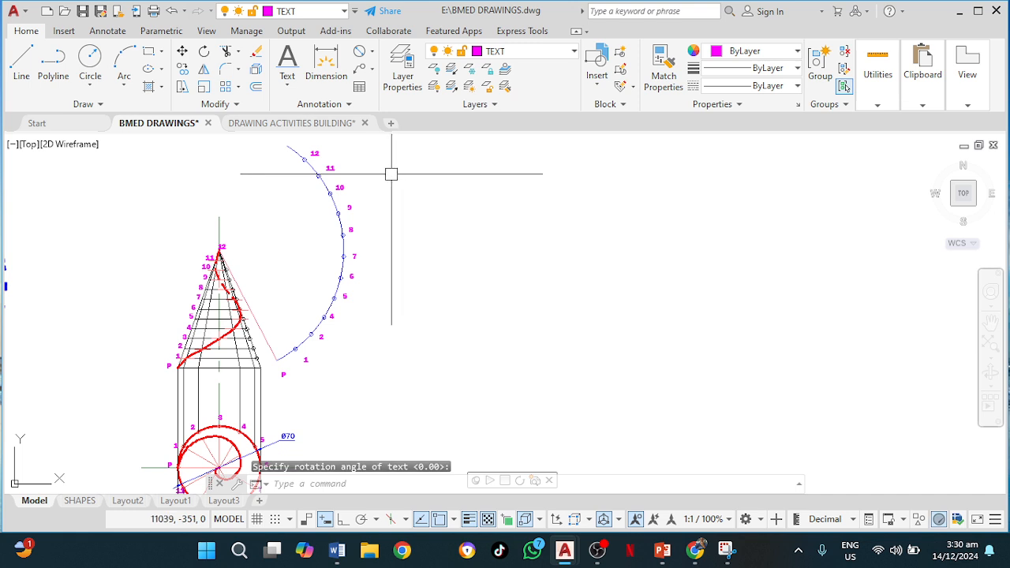
Step: Move the arc labels 4 to 12 together about 17 units at about 60°, one division point further along the arc
click(320, 151)
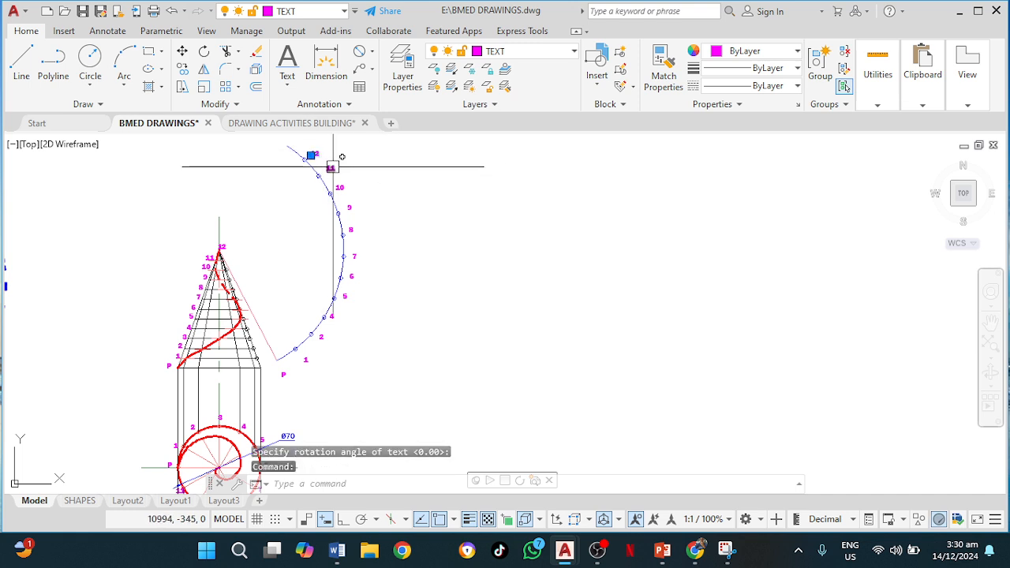
click(333, 166)
click(345, 189)
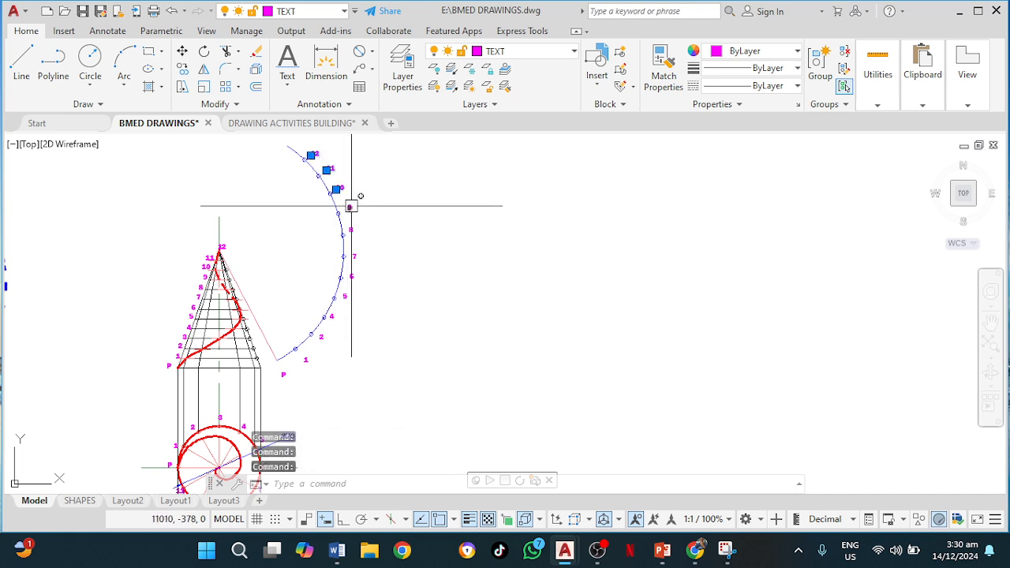
click(351, 209)
click(351, 229)
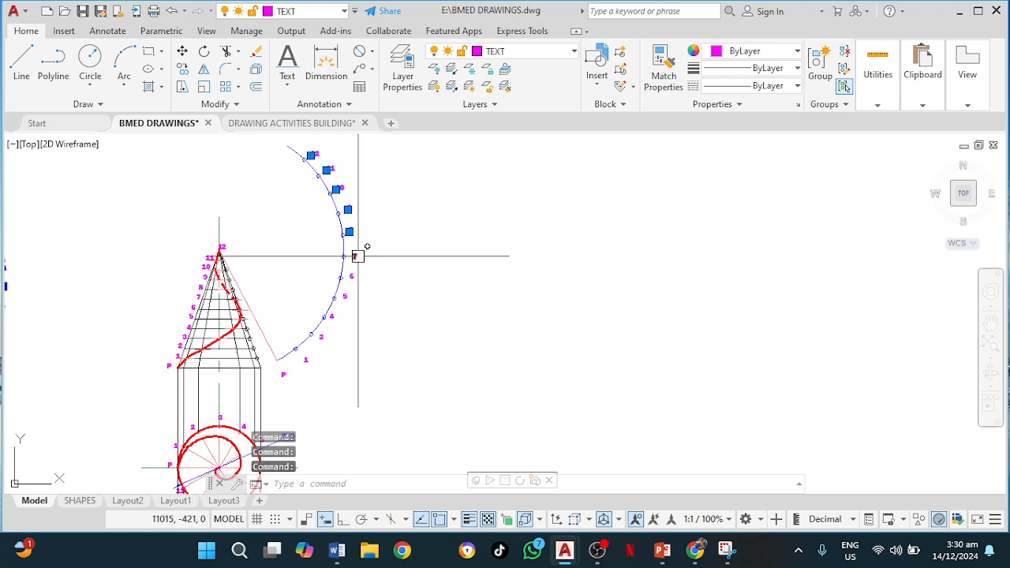
click(353, 256)
click(352, 275)
click(344, 296)
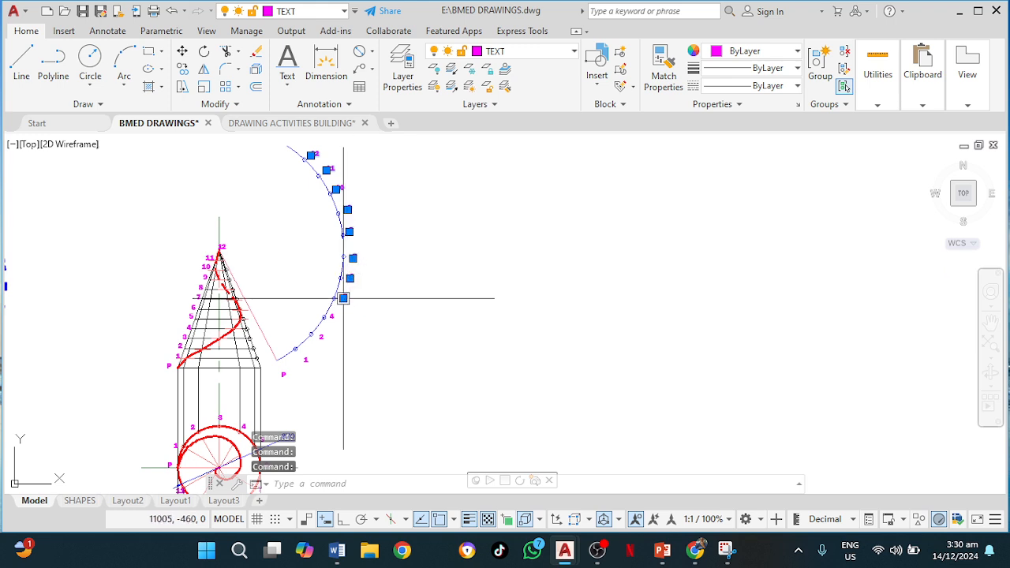
click(333, 317)
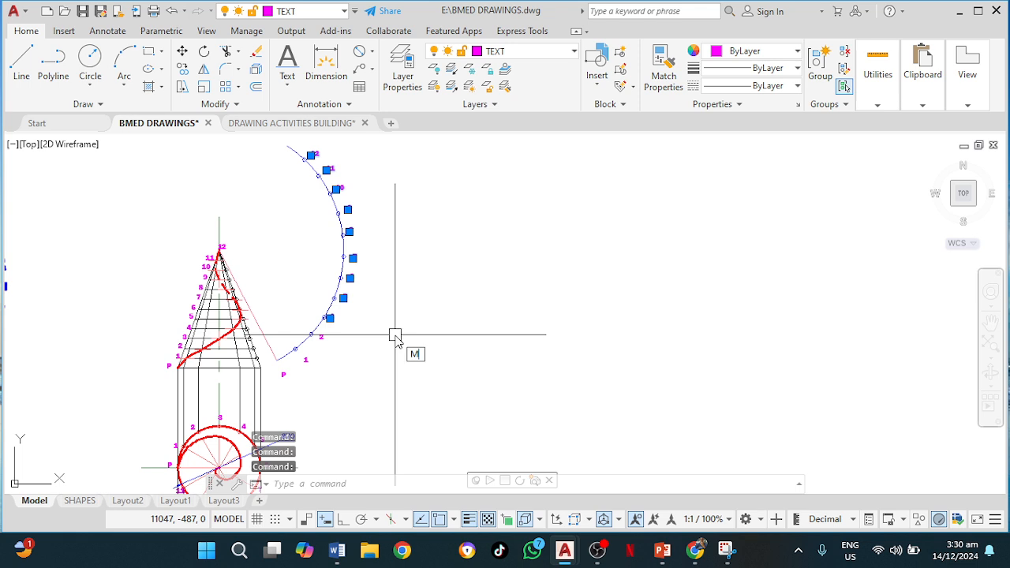
key(Return)
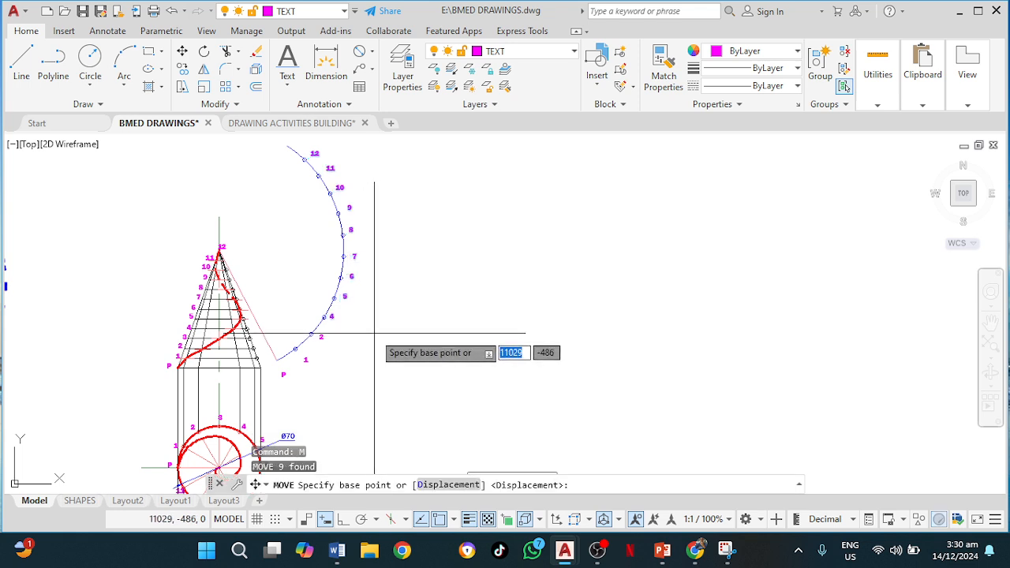
click(374, 332)
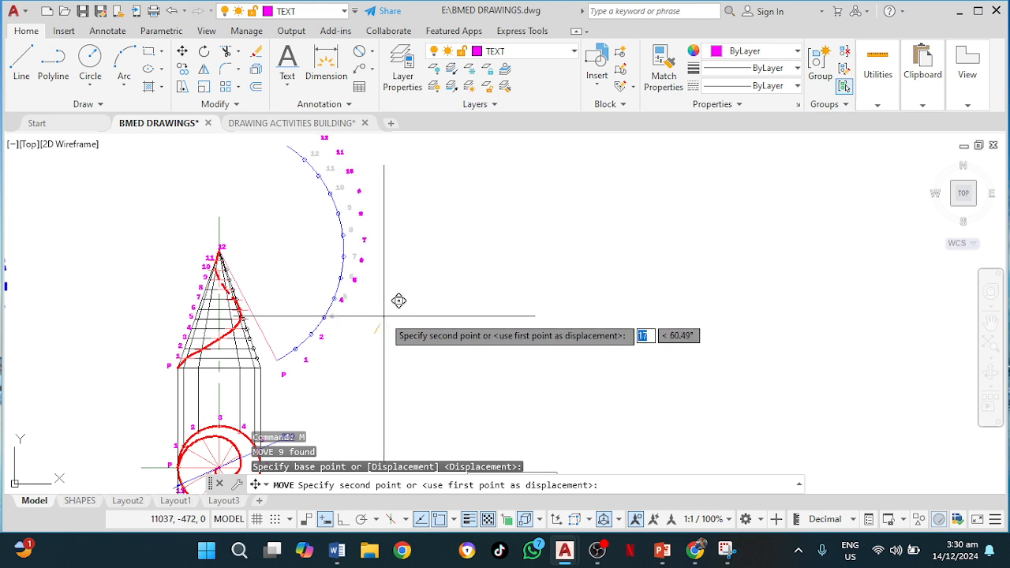
click(384, 316)
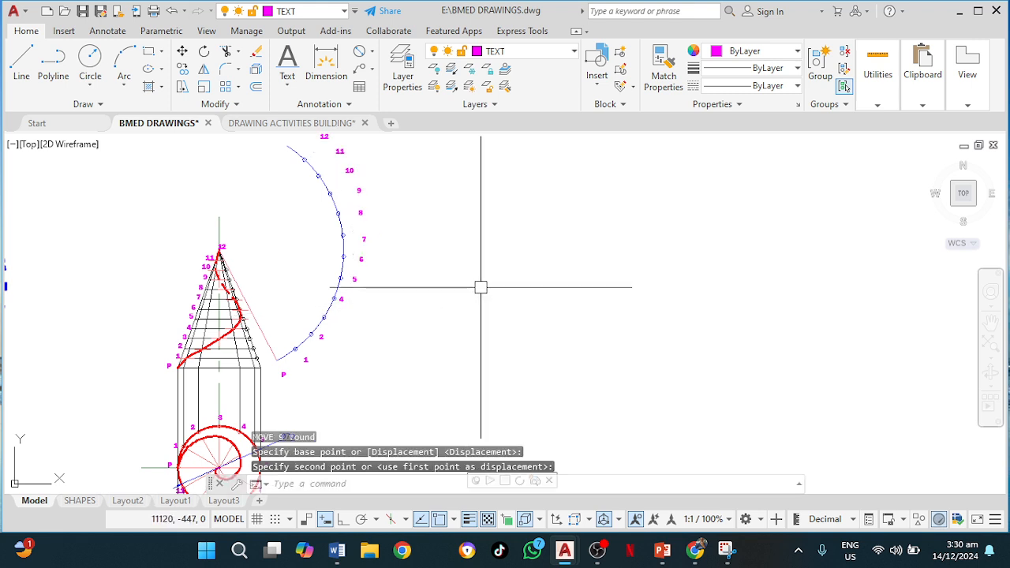
key(Escape)
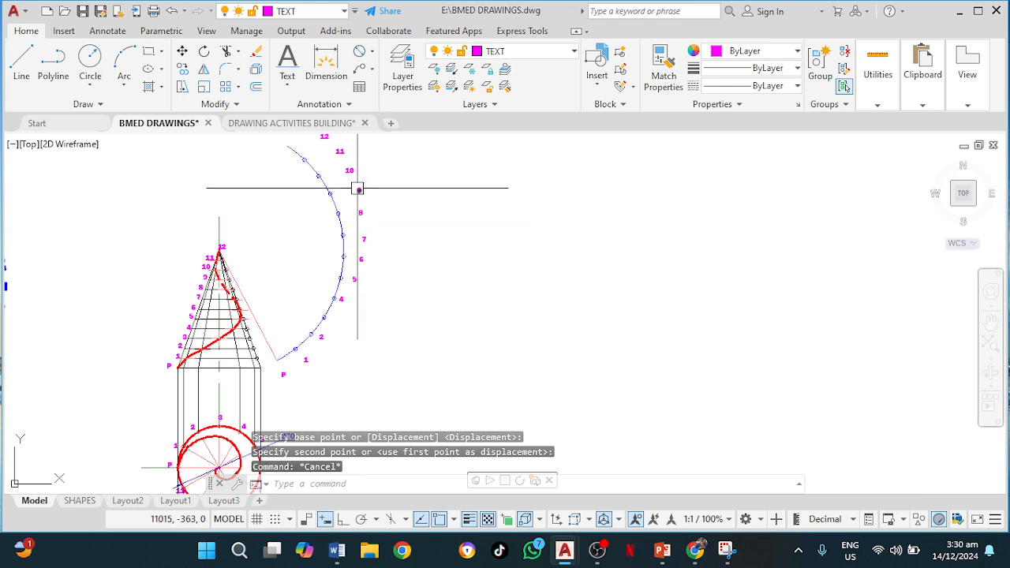
middle_drag(360, 188, 346, 214)
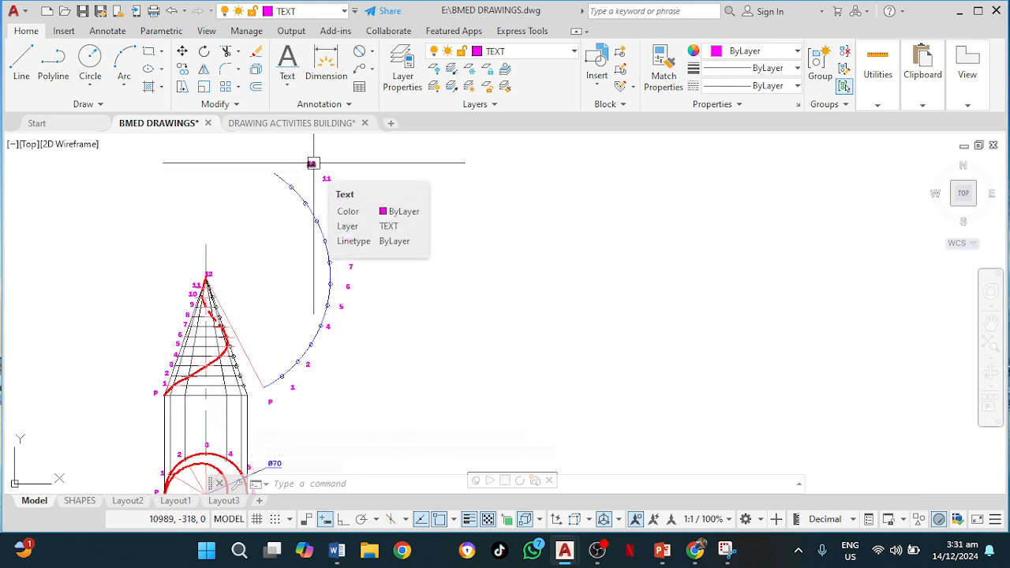
click(313, 163)
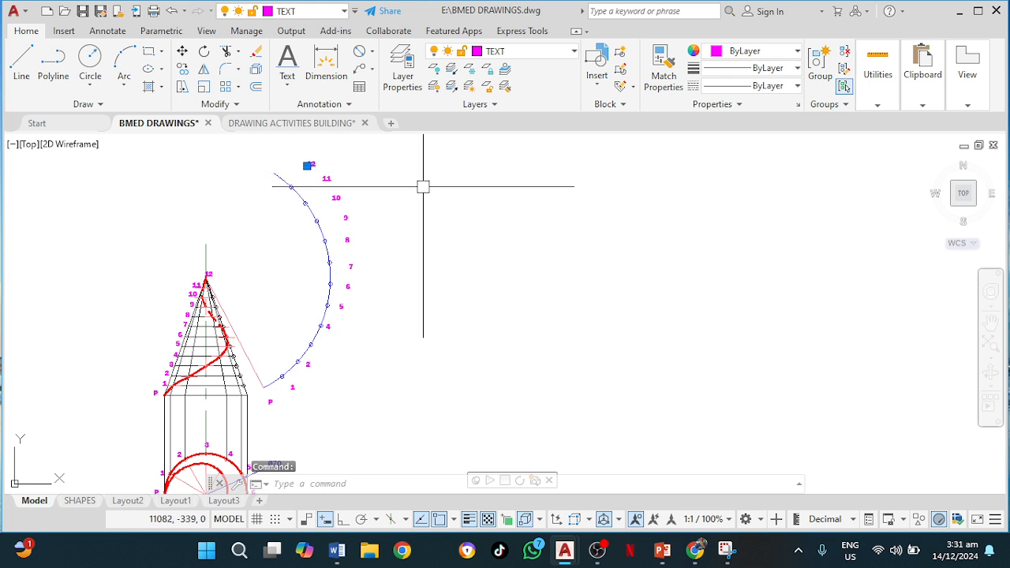
key(Escape)
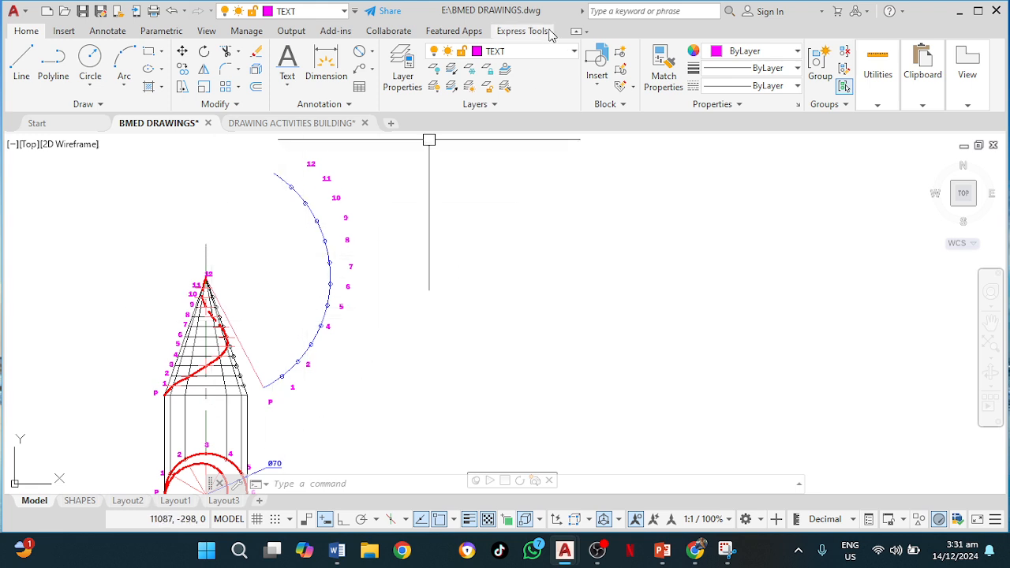
Step: Make the CONST 2 layer current
click(534, 52)
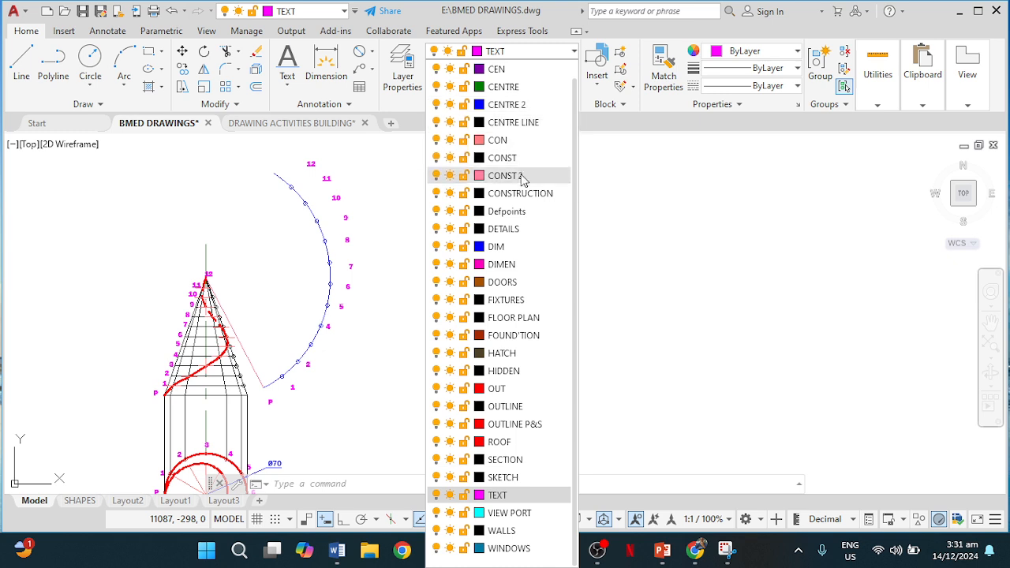
click(535, 177)
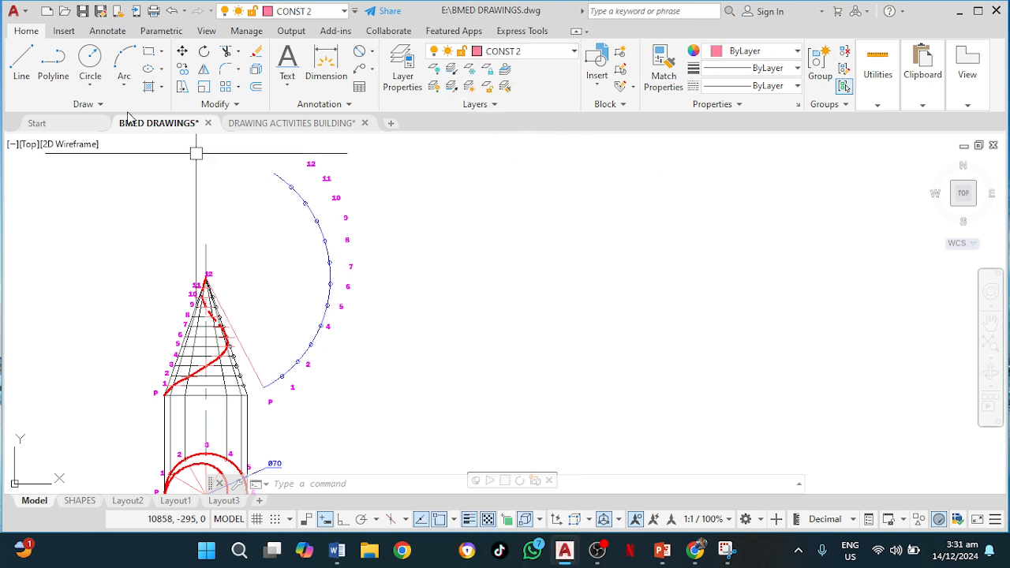
click(89, 57)
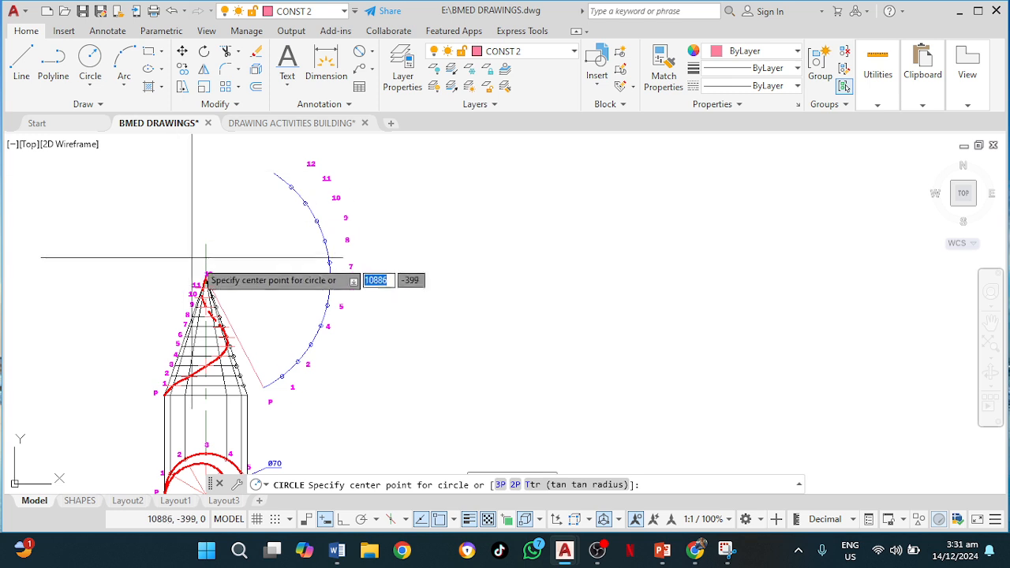
scroll(207, 277, up, 4)
middle_drag(207, 278, 197, 196)
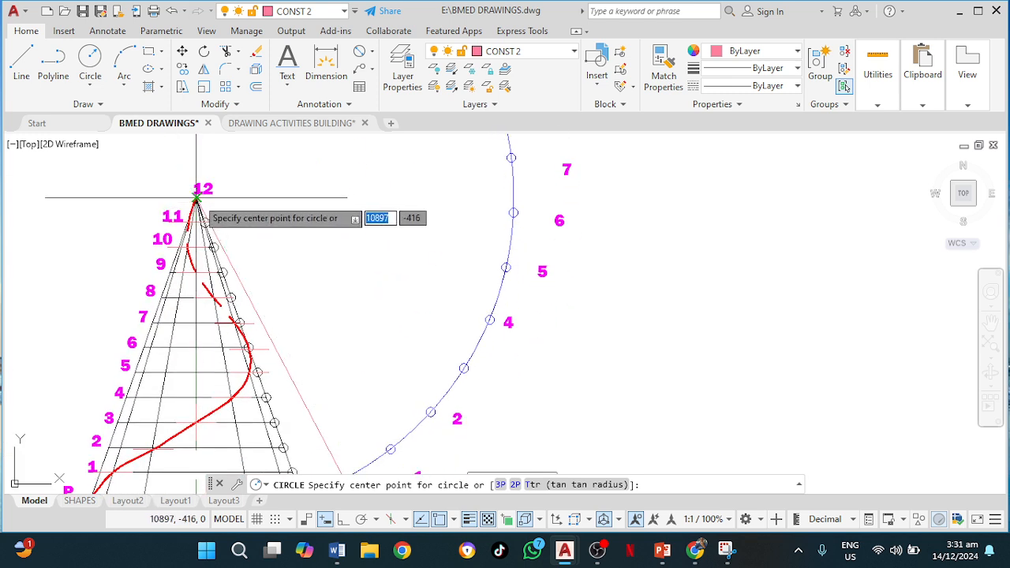
key(Escape)
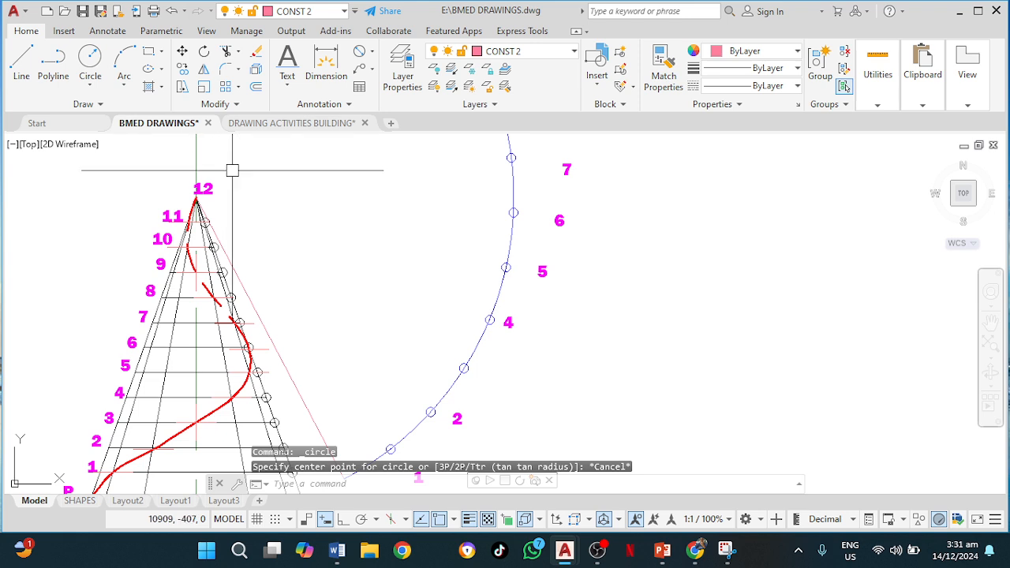
Step: Draw rays from the cone's apex through division points 1 to 7 of the development arc
text(RA)
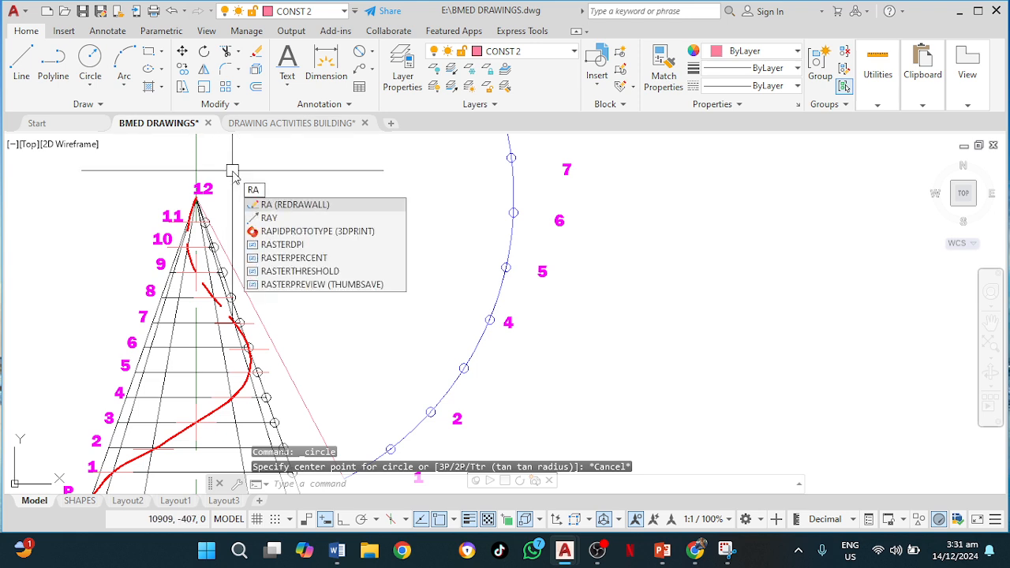
text(Y)
key(Return)
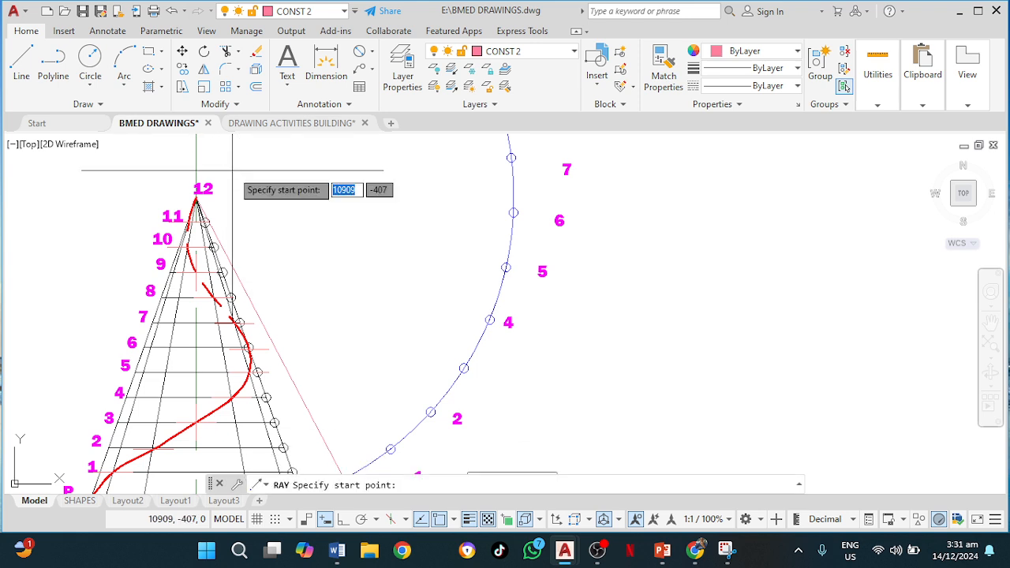
click(196, 197)
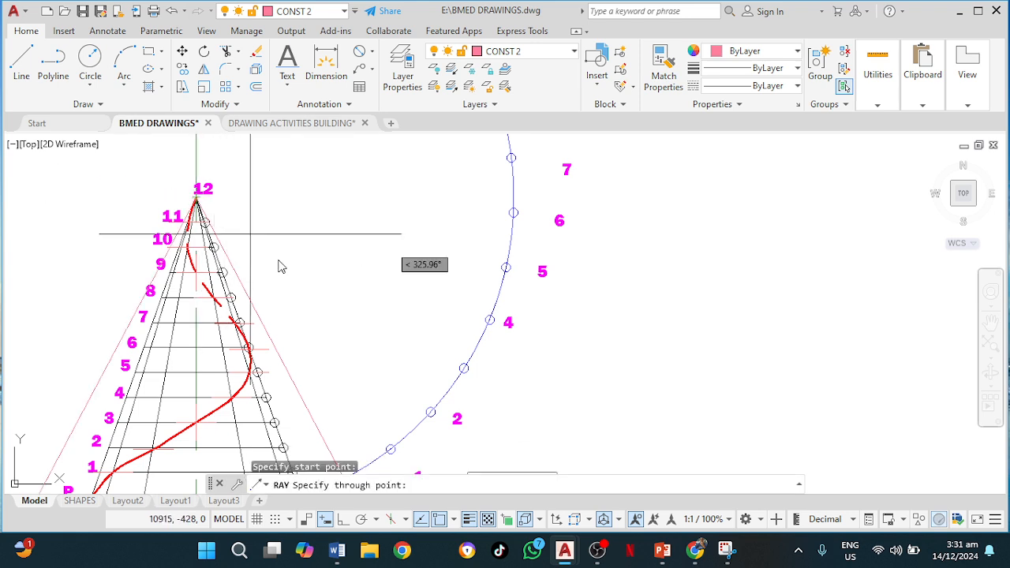
click(390, 449)
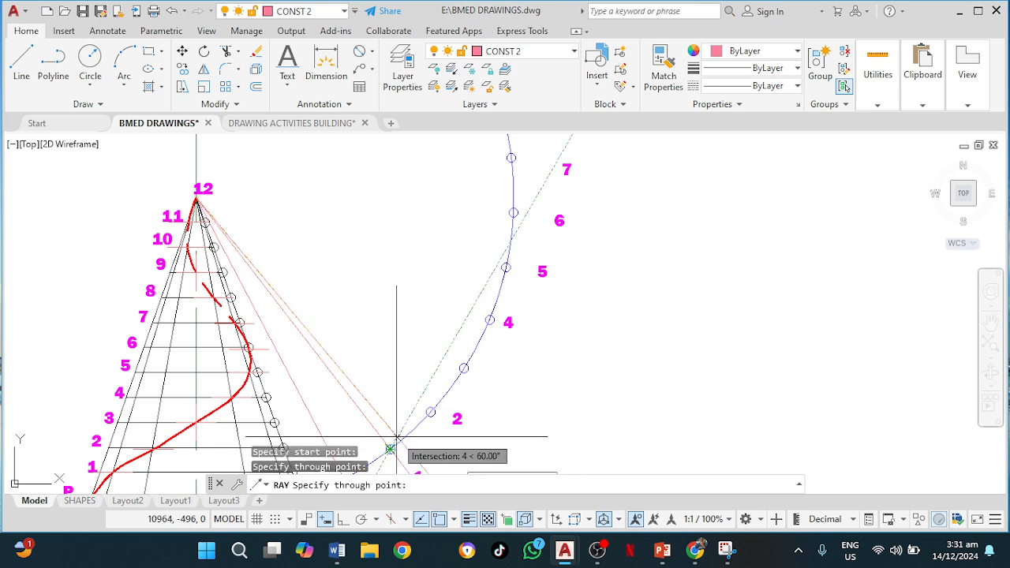
click(430, 412)
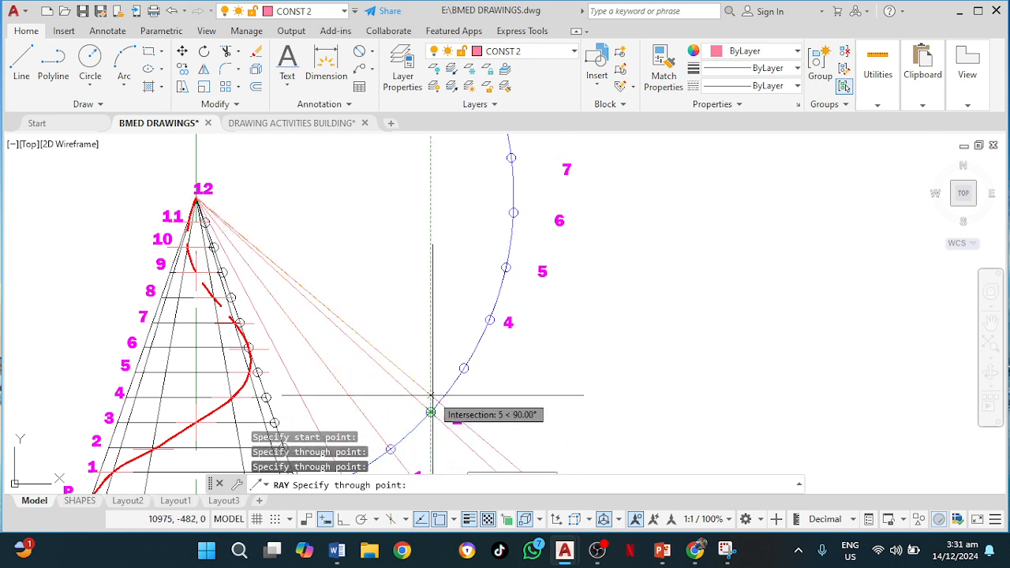
click(463, 367)
click(490, 319)
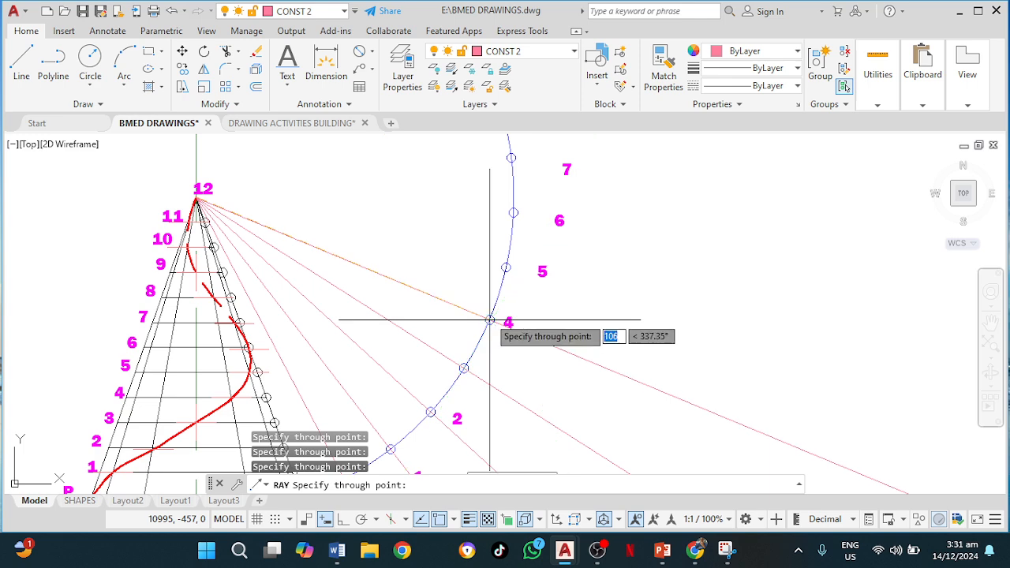
click(505, 268)
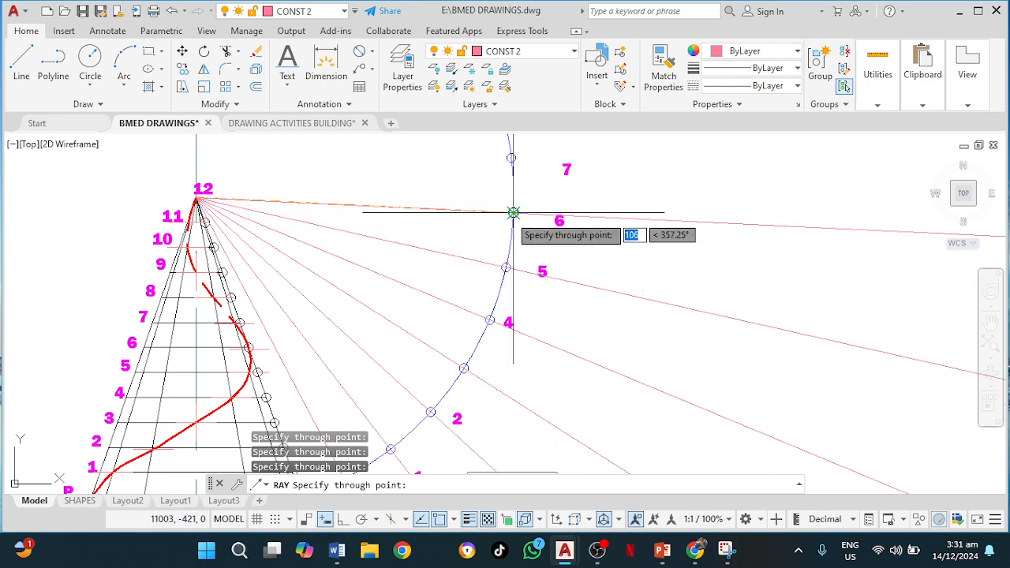
click(513, 212)
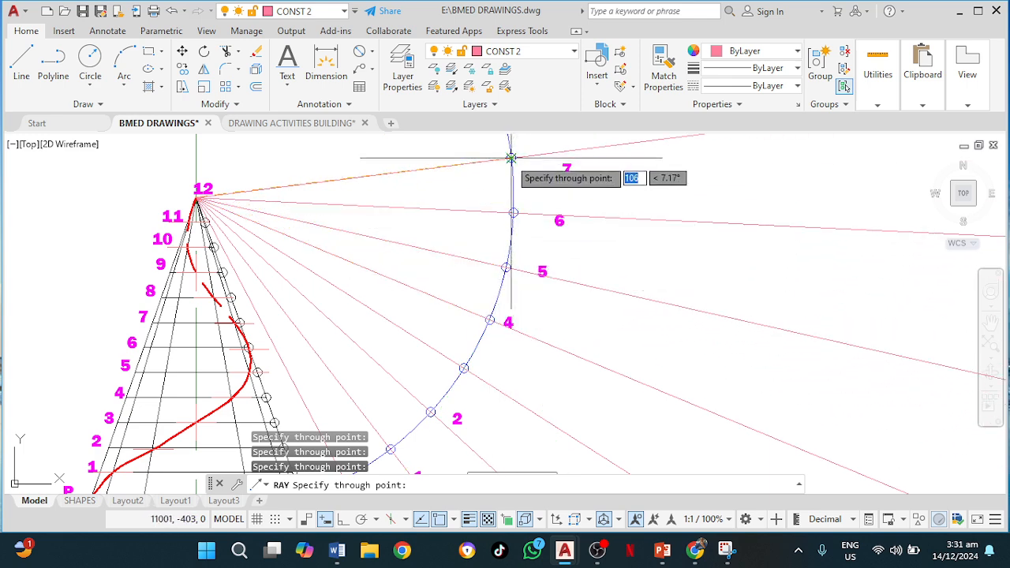
click(523, 181)
Step: Continue the rays from the apex through arc points 8 to 11 and the arc's upper end at 12
middle_drag(516, 216, 496, 323)
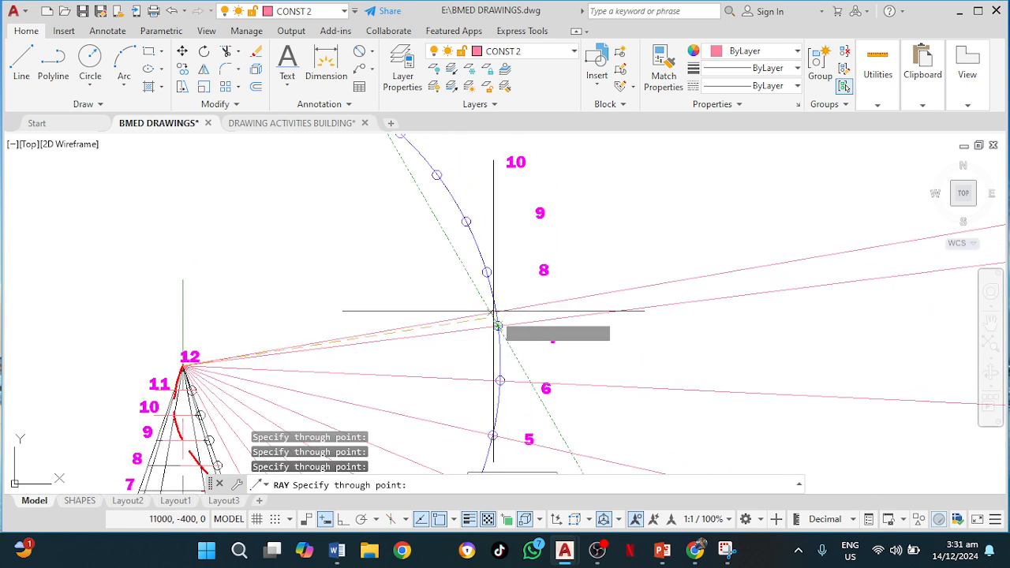
click(489, 273)
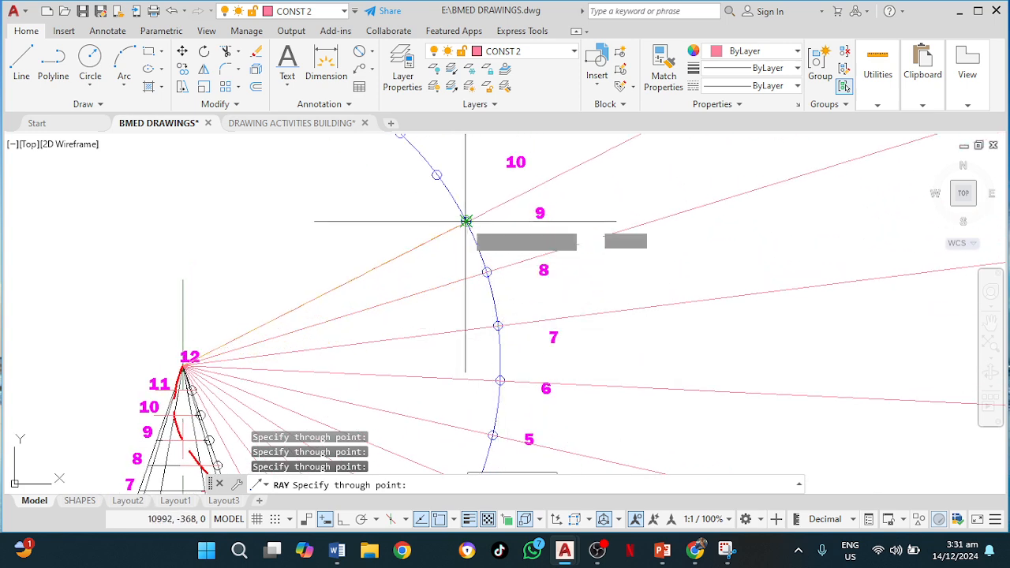
click(436, 175)
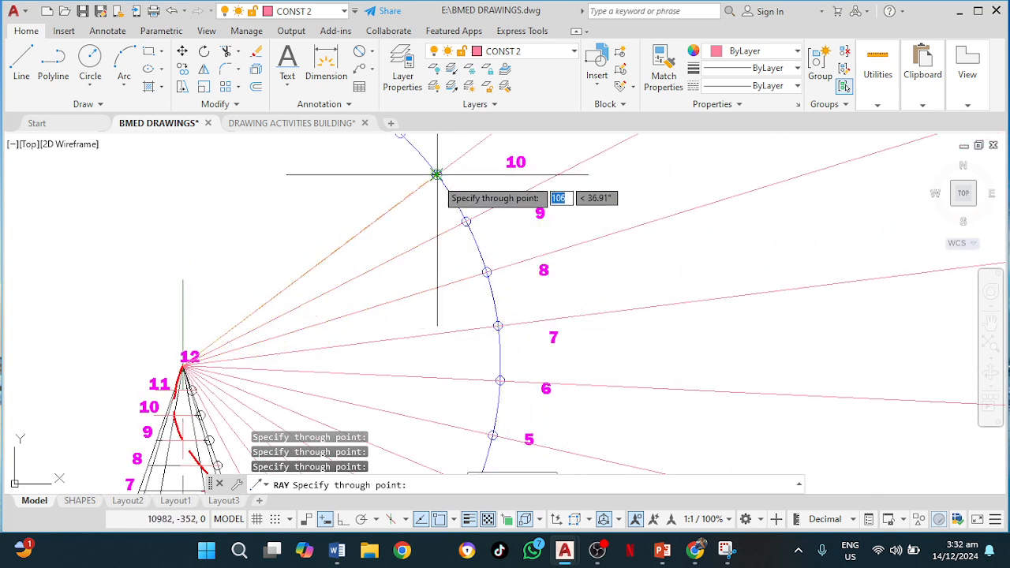
middle_drag(438, 180, 475, 342)
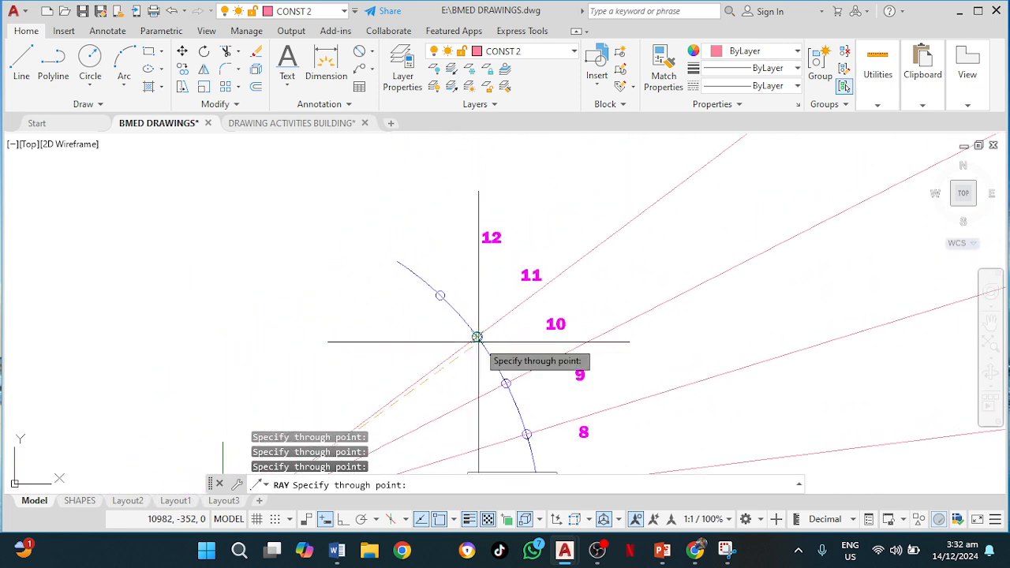
click(439, 295)
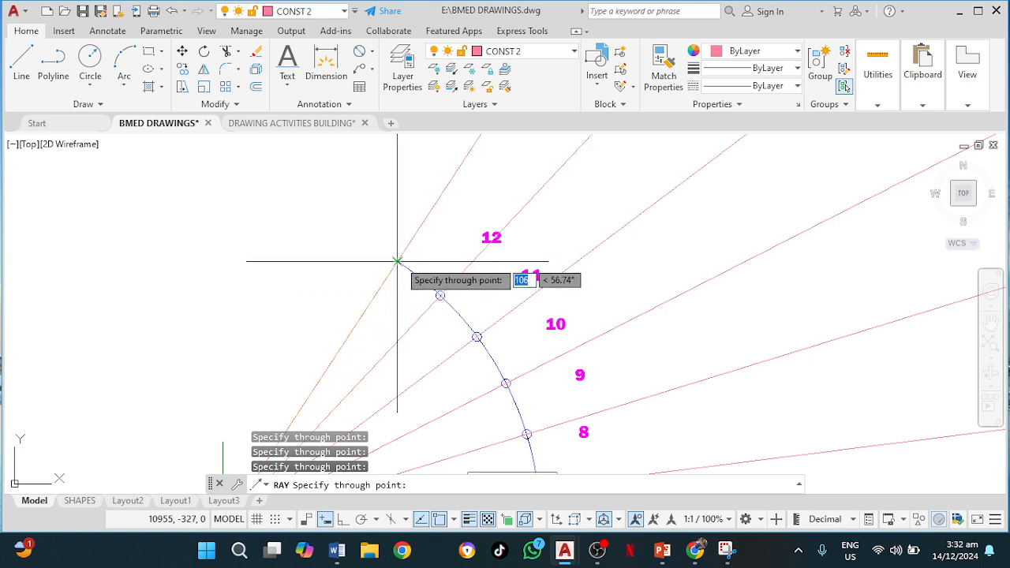
key(Escape)
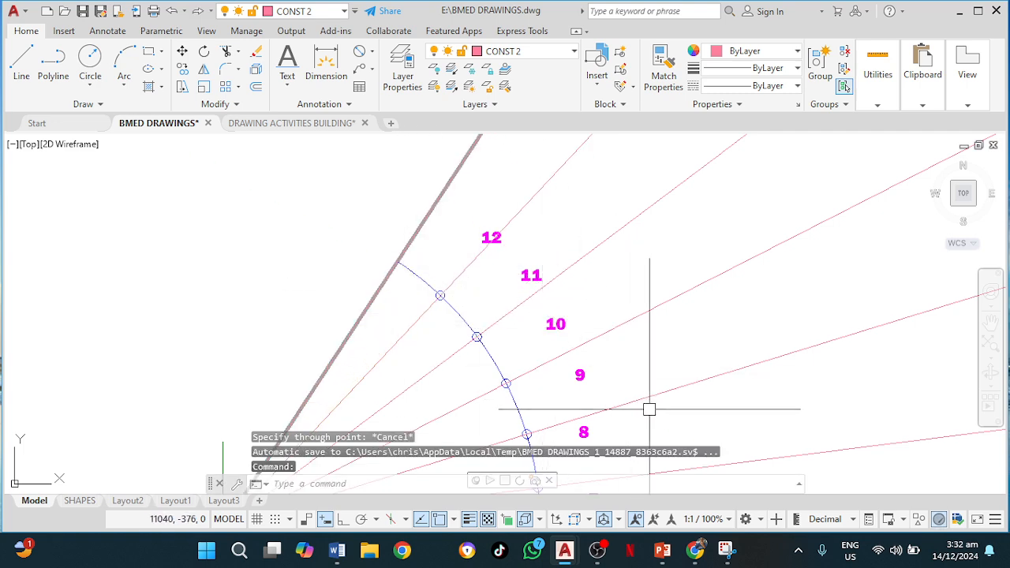
Step: Trim the ray portions that extend beyond the development arc, fencing across the lower and then the upper rays
scroll(680, 390, down, 4)
mouse_move(679, 389)
middle_down()
mouse_move(696, 418)
mouse_move(546, 252)
mouse_move(526, 255)
middle_up()
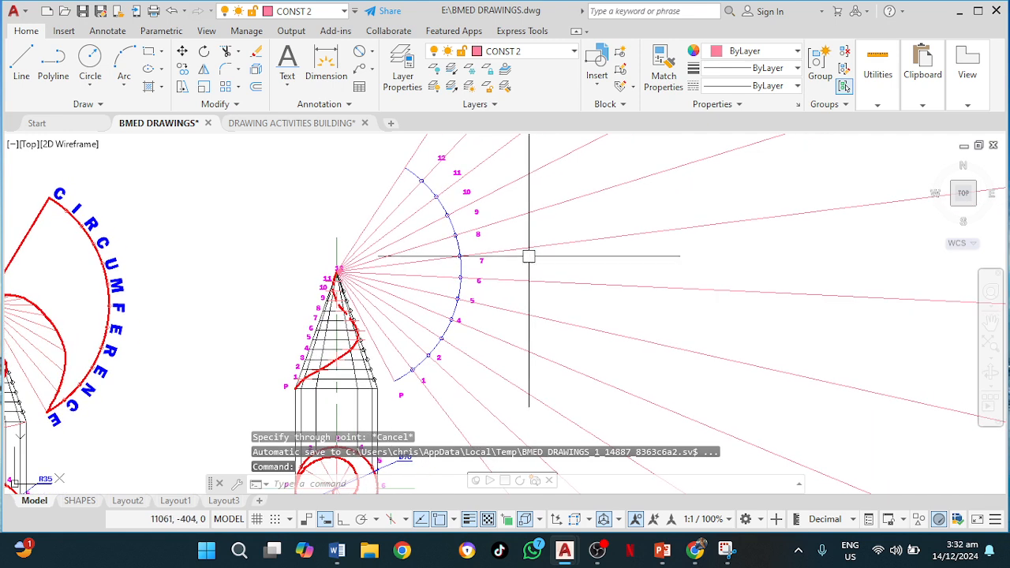
text(TR)
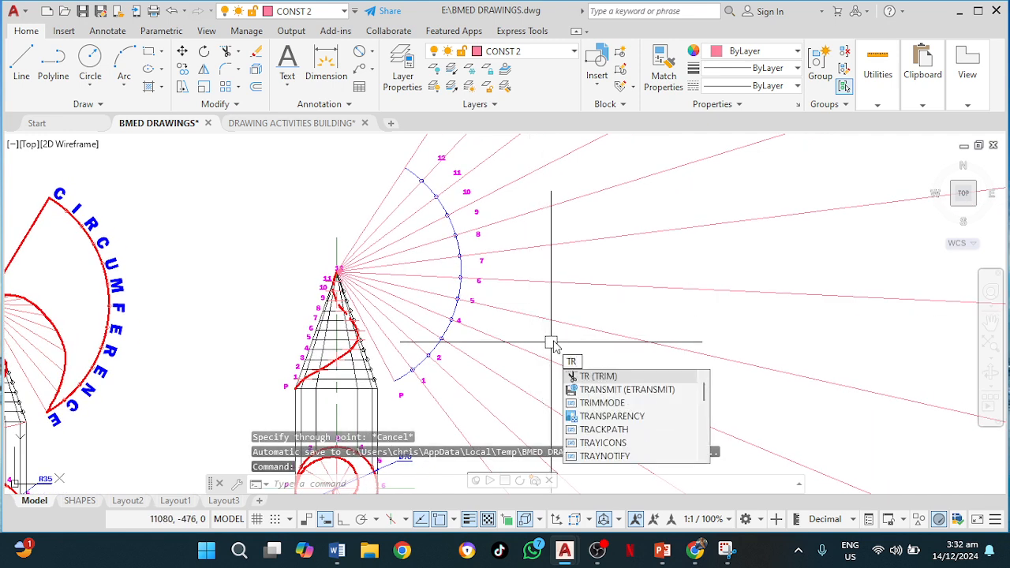
key(Return)
mouse_move(530, 292)
mouse_down()
mouse_move(518, 355)
mouse_move(468, 406)
mouse_move(442, 408)
mouse_up()
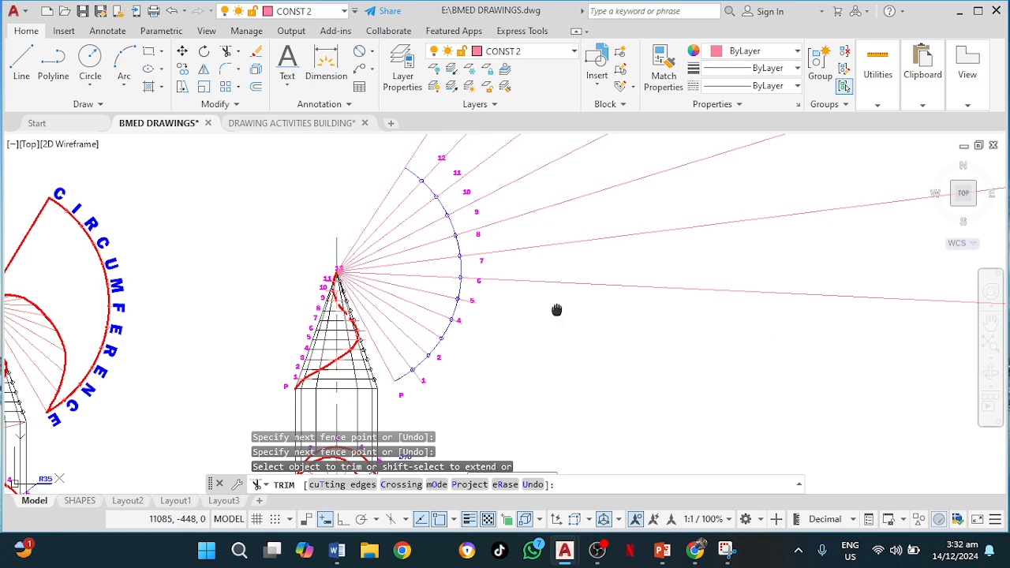
middle_drag(558, 308, 471, 445)
mouse_move(359, 194)
mouse_down()
mouse_move(410, 222)
mouse_move(514, 339)
mouse_move(561, 453)
mouse_up()
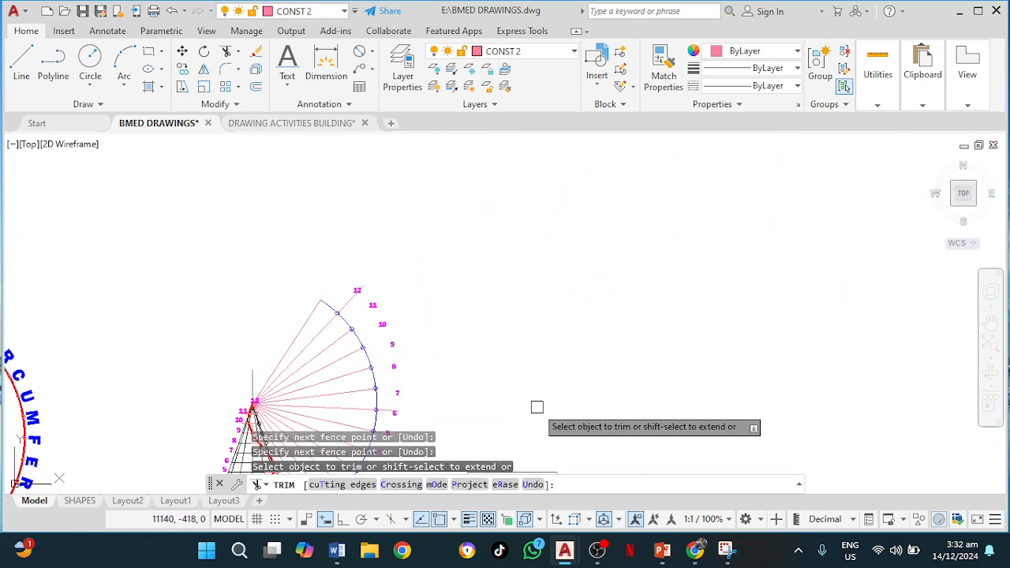
key(Escape)
Step: Draw a construction circle centred on the cone's apex and passing through the right corner of the cone's base
scroll(486, 383, up, 2)
mouse_move(417, 367)
middle_down()
mouse_move(624, 296)
mouse_move(670, 294)
middle_up()
middle_drag(660, 357, 622, 232)
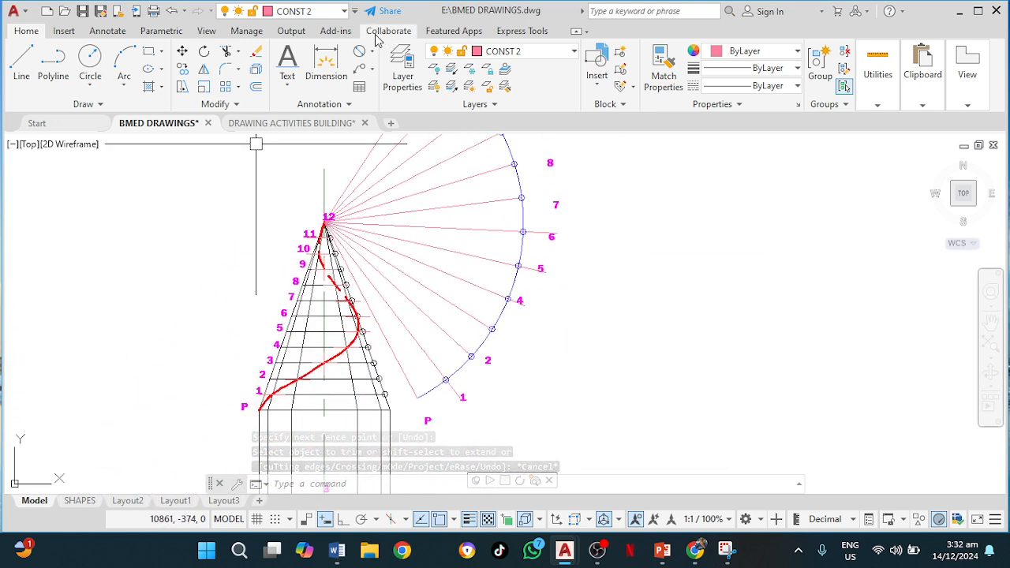
click(93, 57)
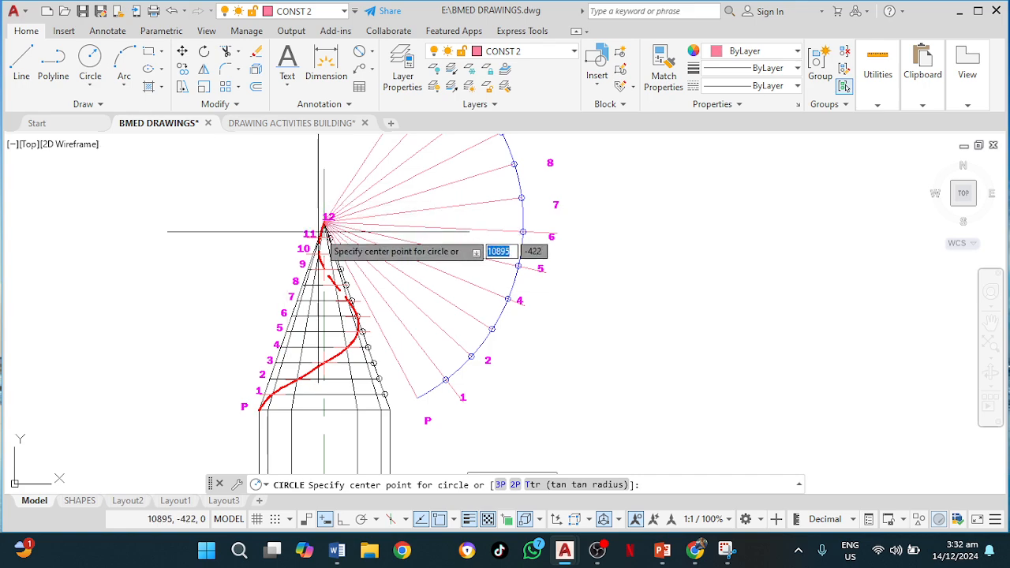
scroll(326, 222, up, 6)
click(339, 193)
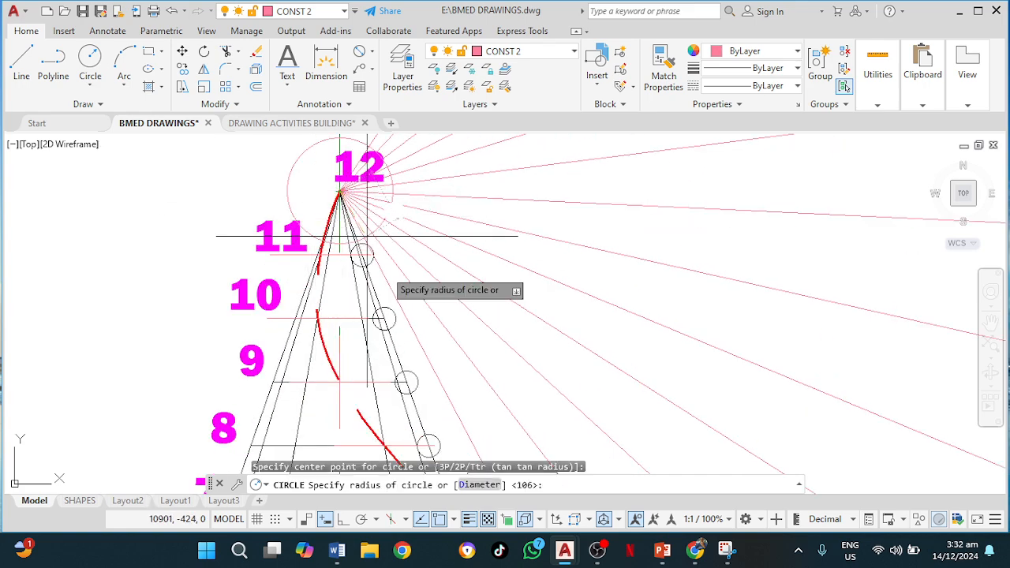
middle_drag(477, 369, 357, 159)
scroll(366, 292, down, 5)
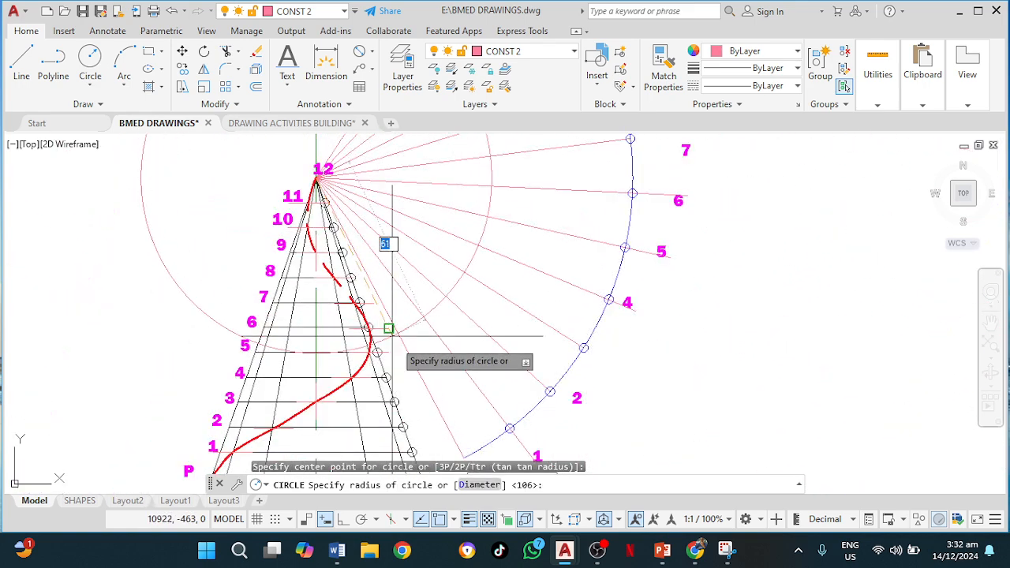
mouse_move(405, 374)
middle_down()
mouse_move(397, 333)
mouse_move(328, 196)
middle_up()
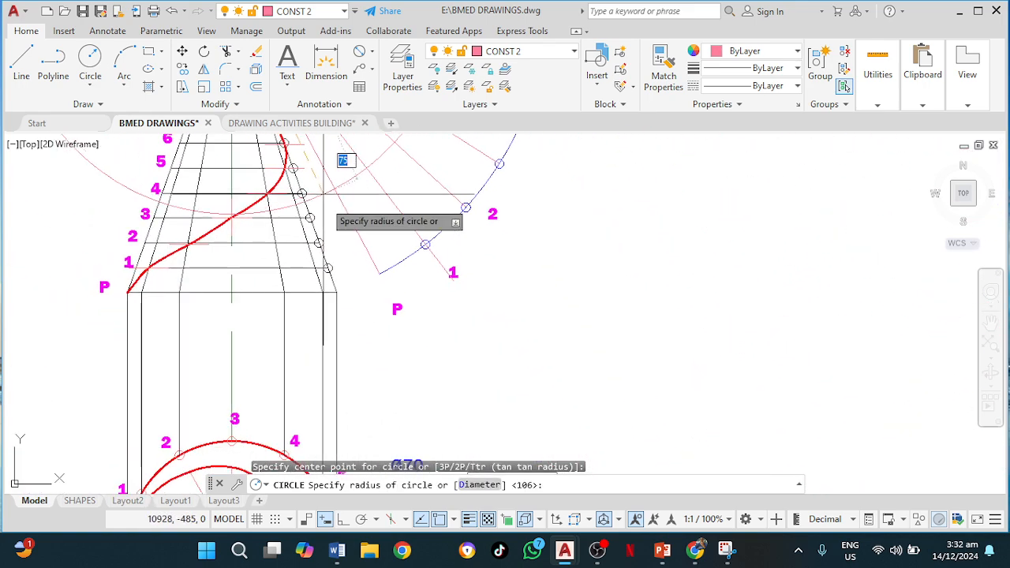
click(337, 292)
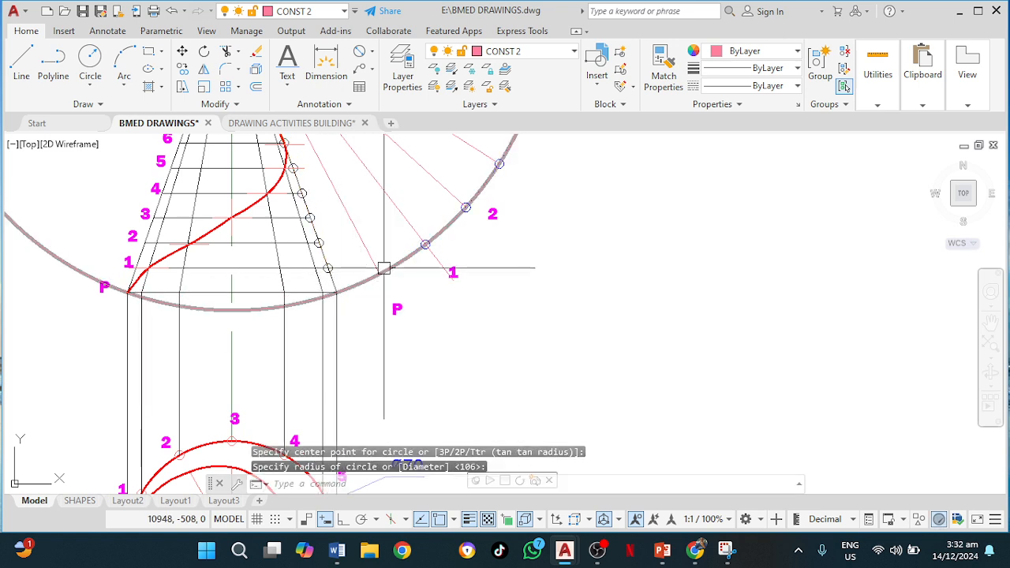
Step: Resize the apex-centred circle to the level 1 point on the cone's right slant edge and trim ray 1 back to it
click(362, 286)
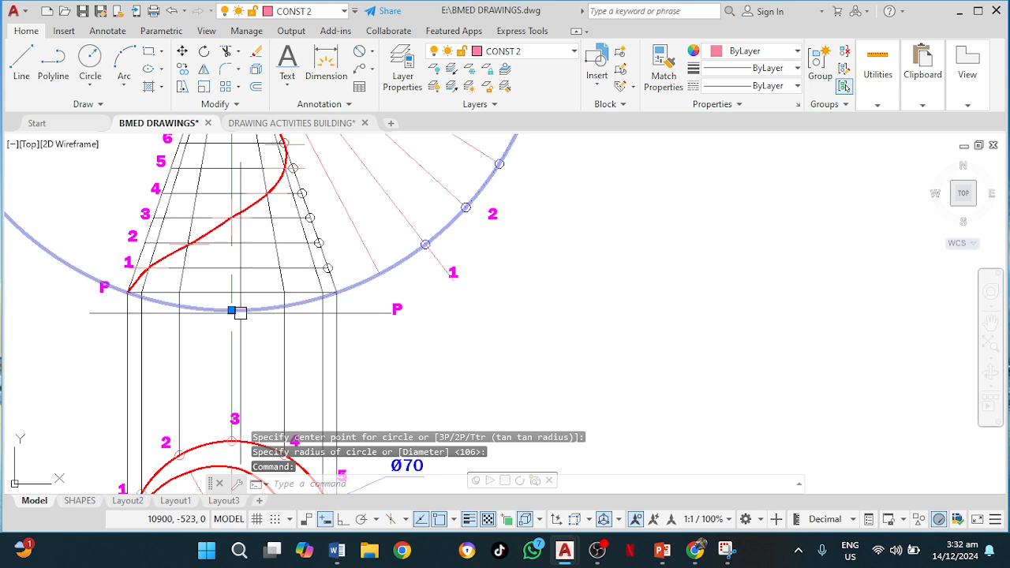
click(235, 311)
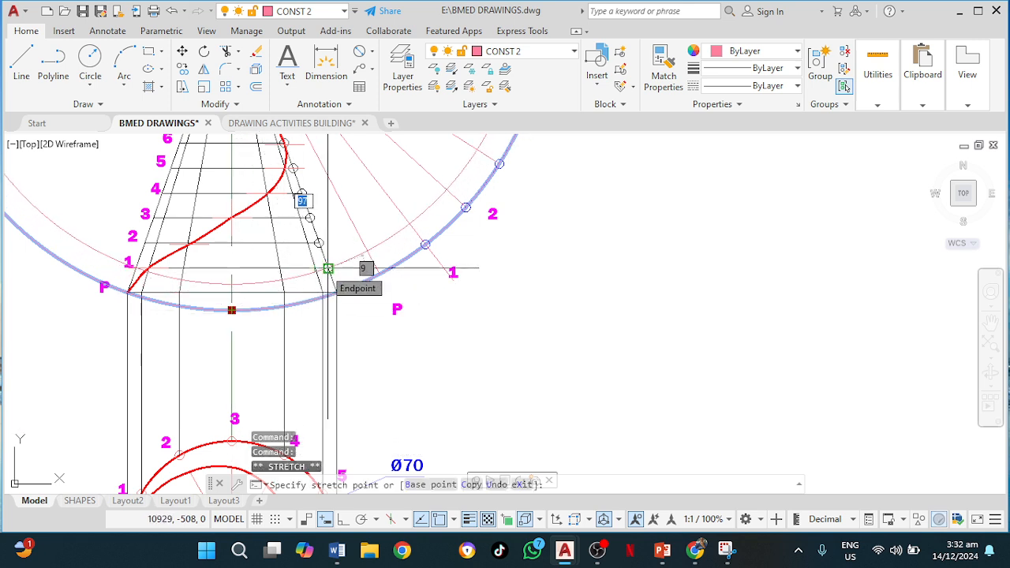
click(327, 268)
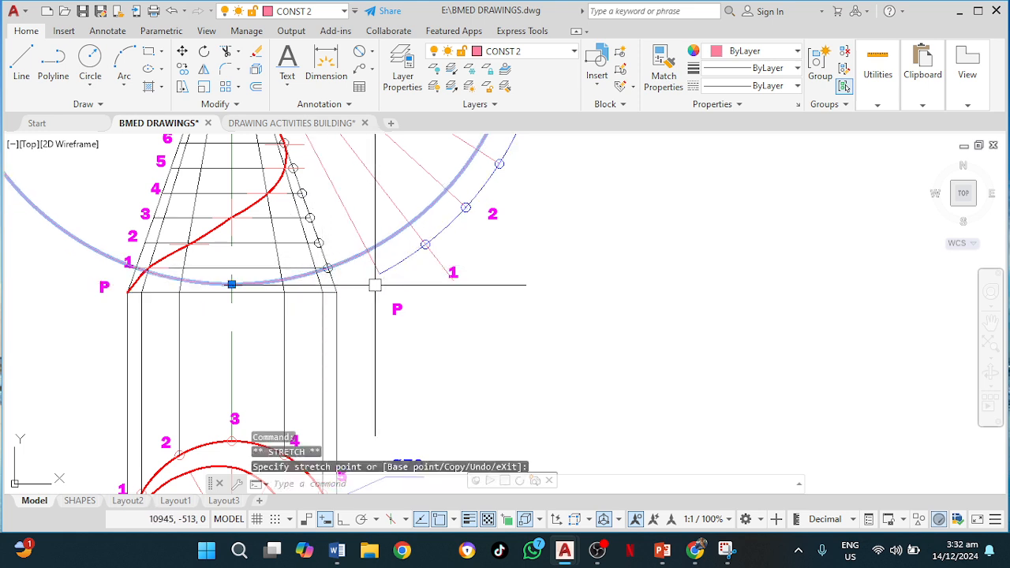
text(TR)
key(Return)
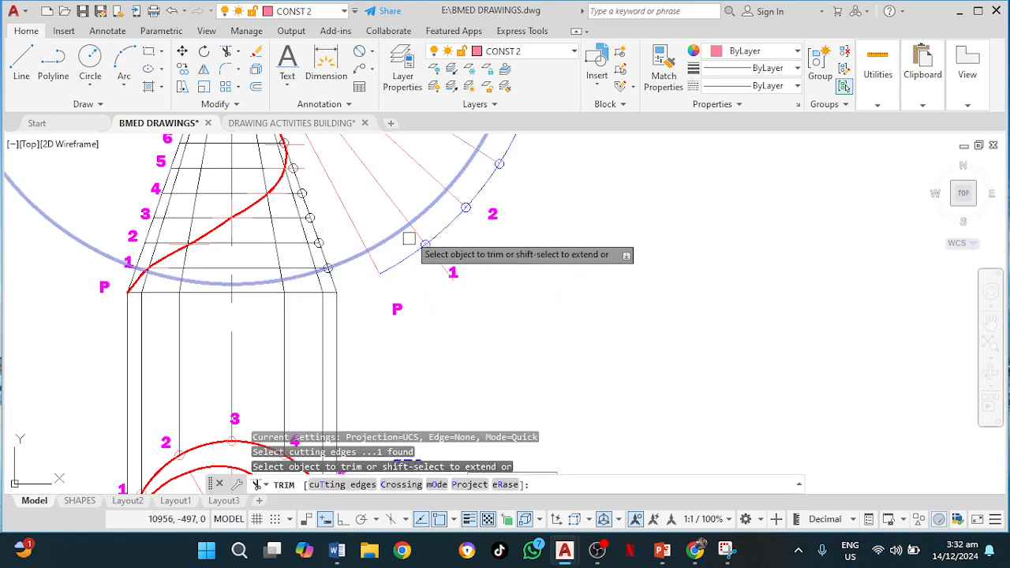
click(360, 219)
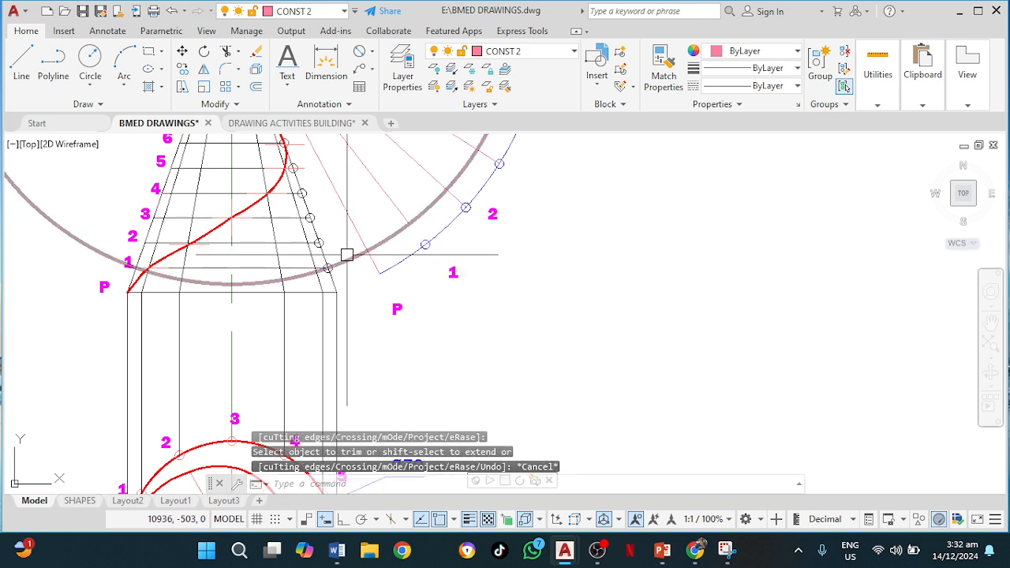
key(Escape)
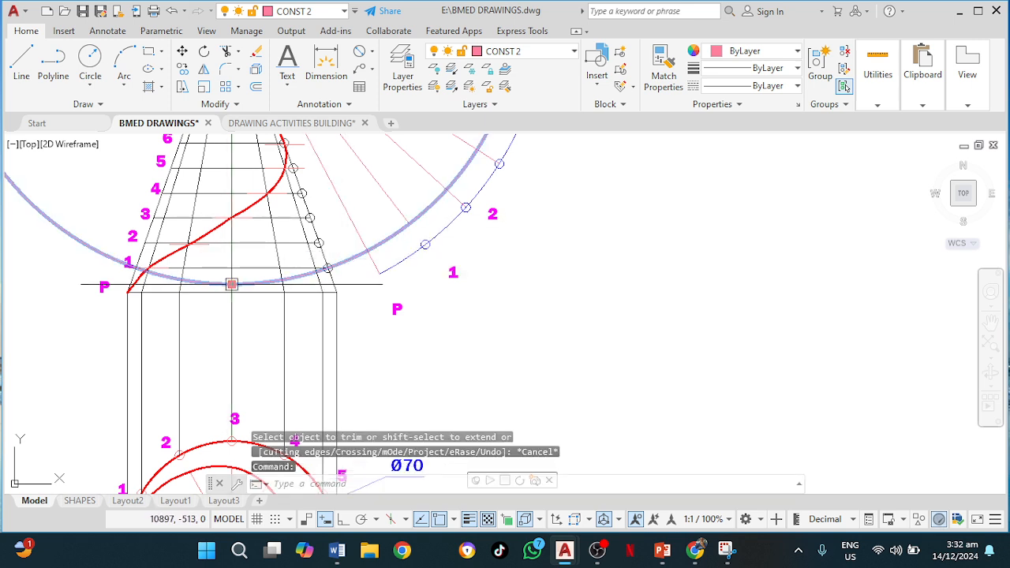
Step: Resize the apex-centred circle to the level 2 point on the cone's right slant edge and trim ray 2 back to it
click(231, 284)
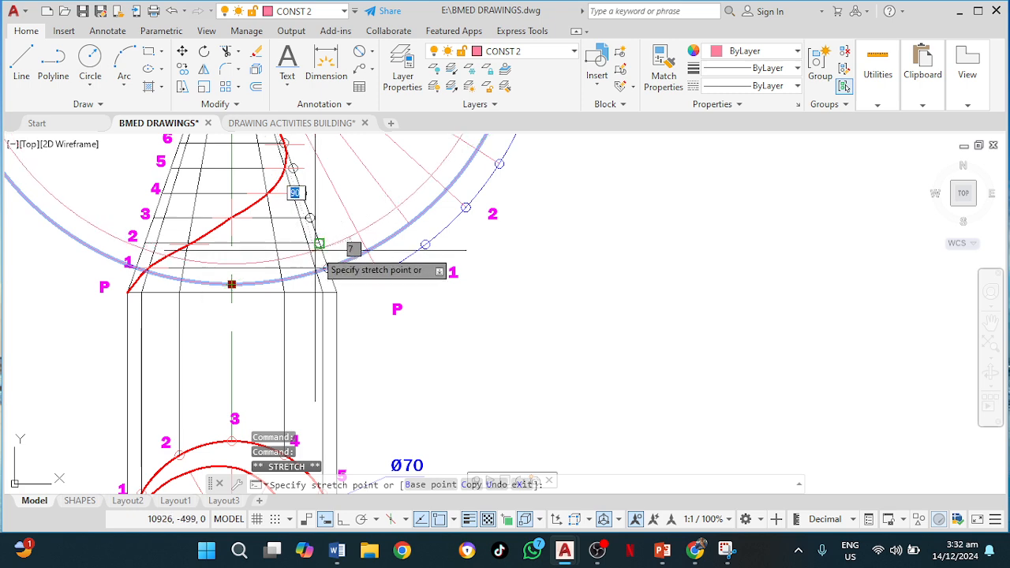
click(319, 244)
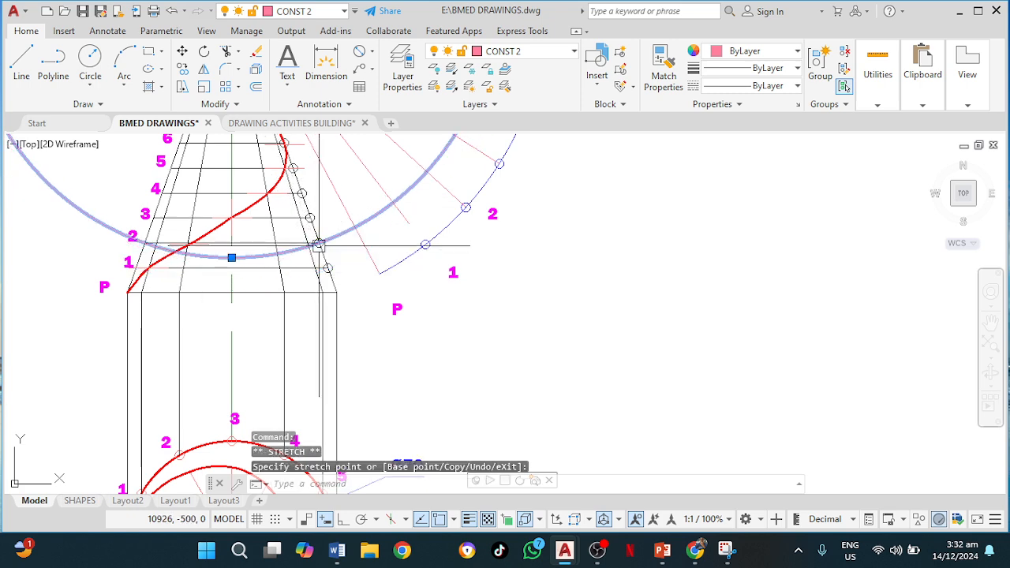
middle_drag(531, 241, 480, 319)
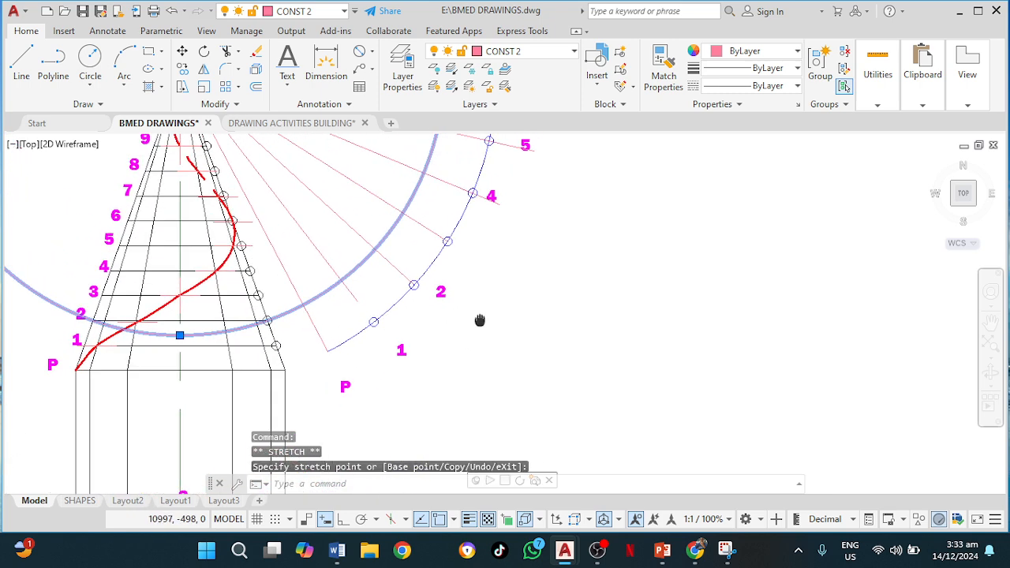
key(Escape)
text(tr)
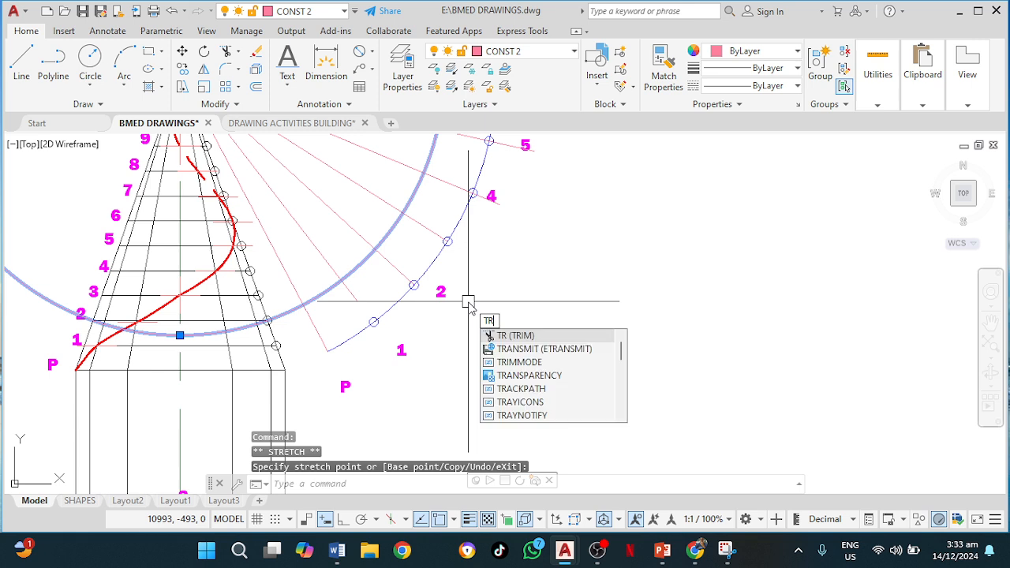
key(Return)
click(398, 273)
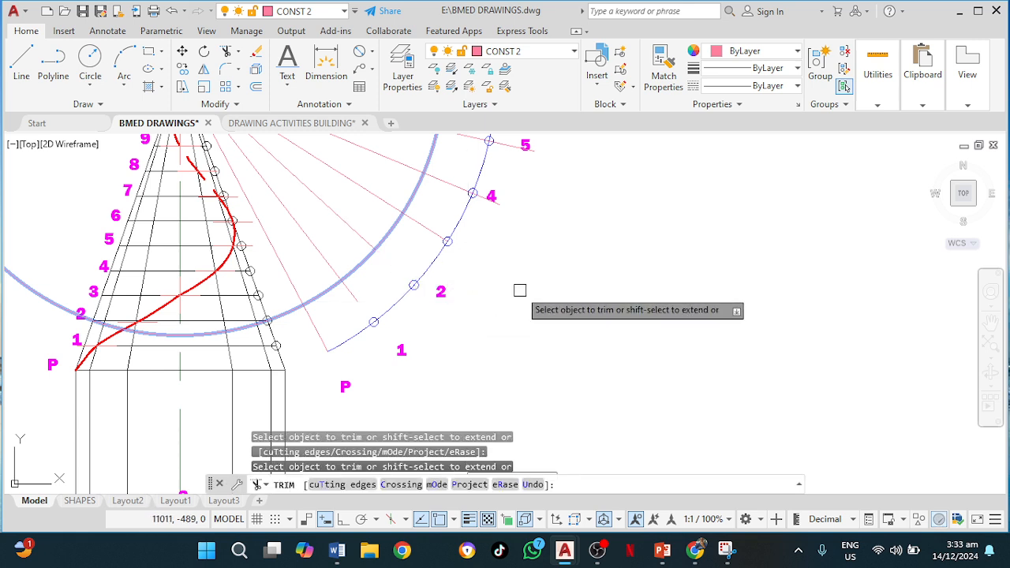
Step: Resize the apex-centred circle to the level 3 point on the cone's right slant edge and trim ray 3 back to it
click(519, 291)
key(Escape)
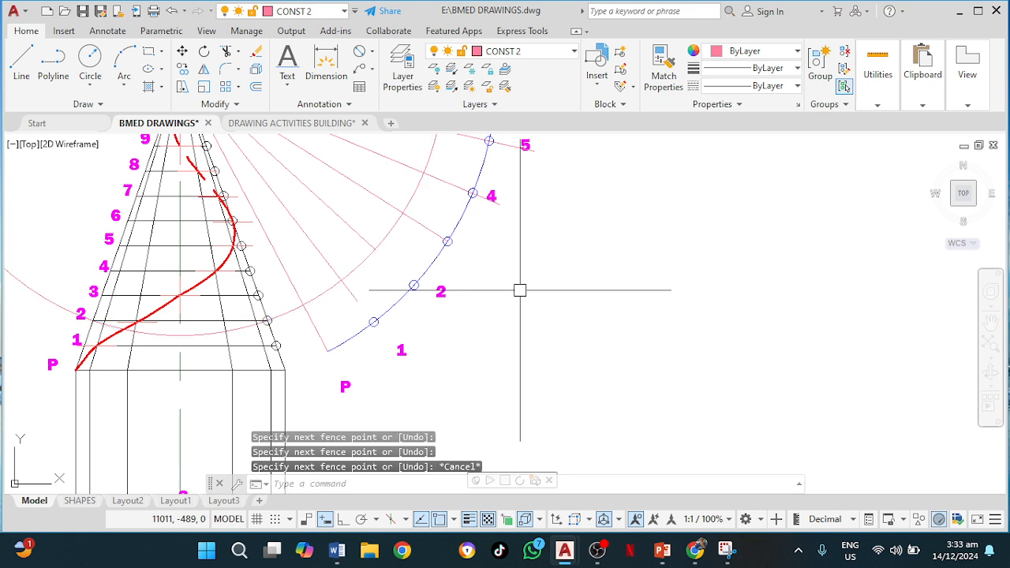
click(330, 296)
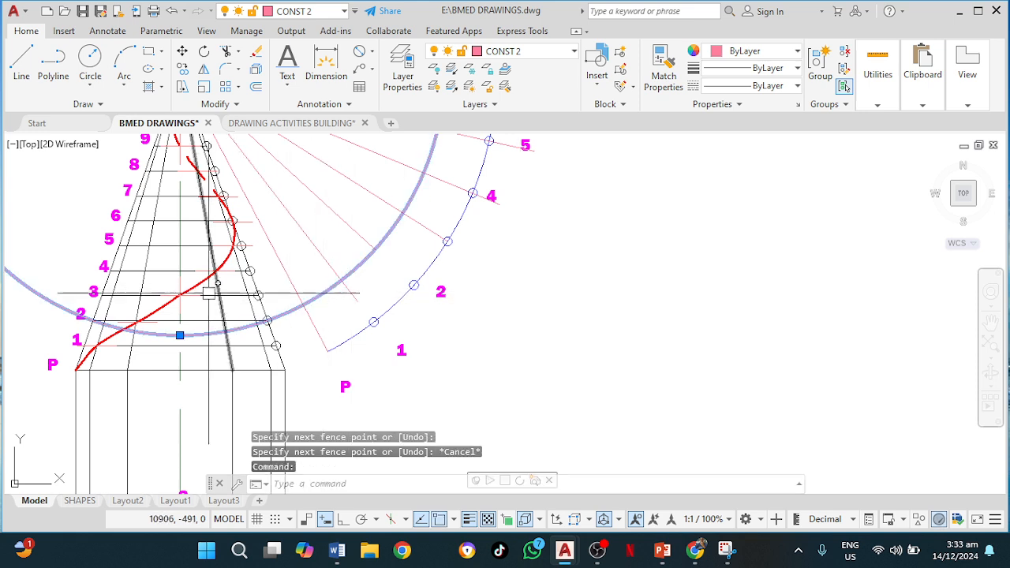
click(180, 336)
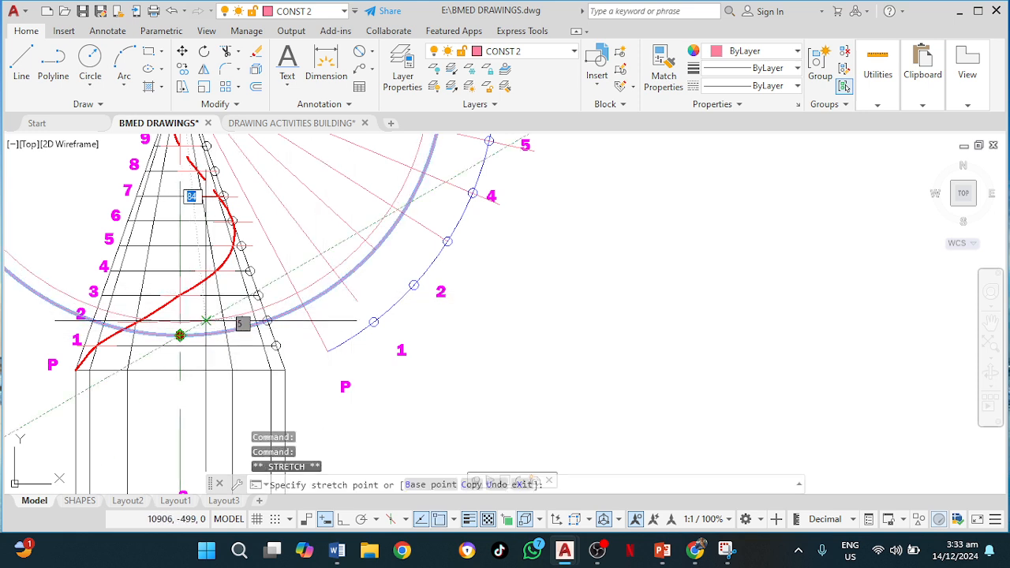
click(259, 296)
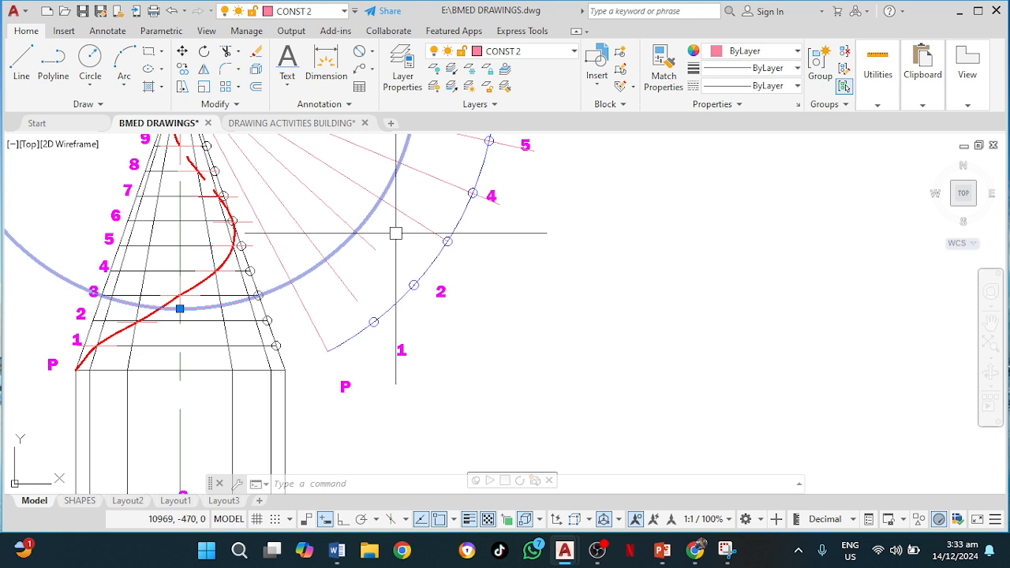
key(Return)
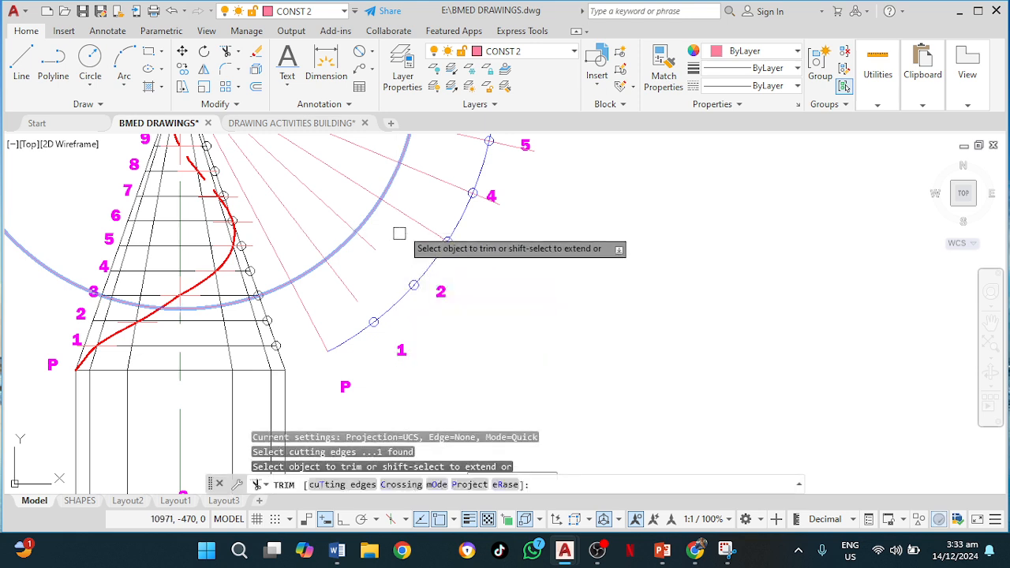
click(472, 296)
key(Escape)
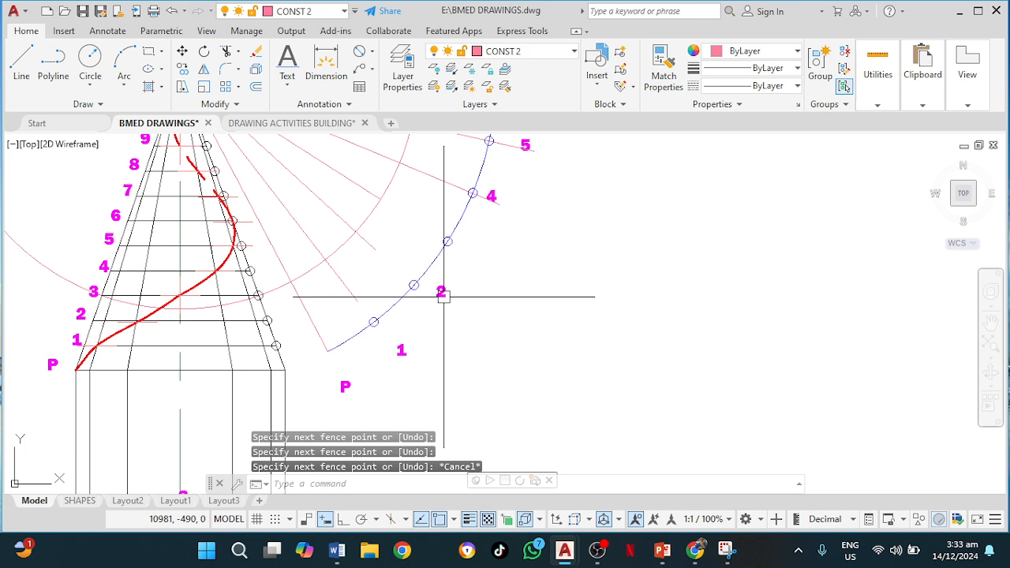
Step: Resize the apex-centred circle to the level 4 point on the cone's right slant edge and trim ray 4 back to it
click(343, 254)
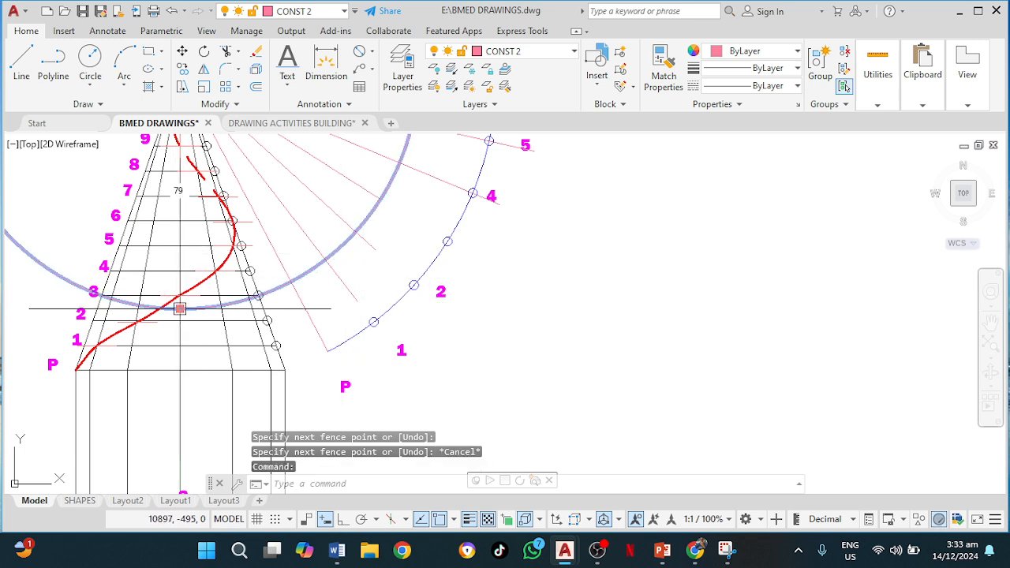
click(180, 309)
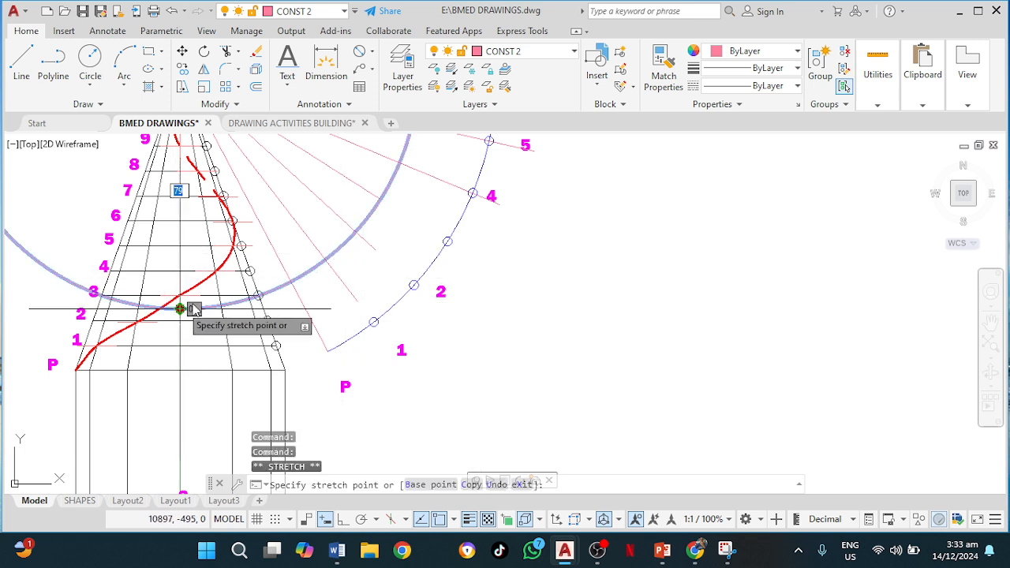
click(247, 271)
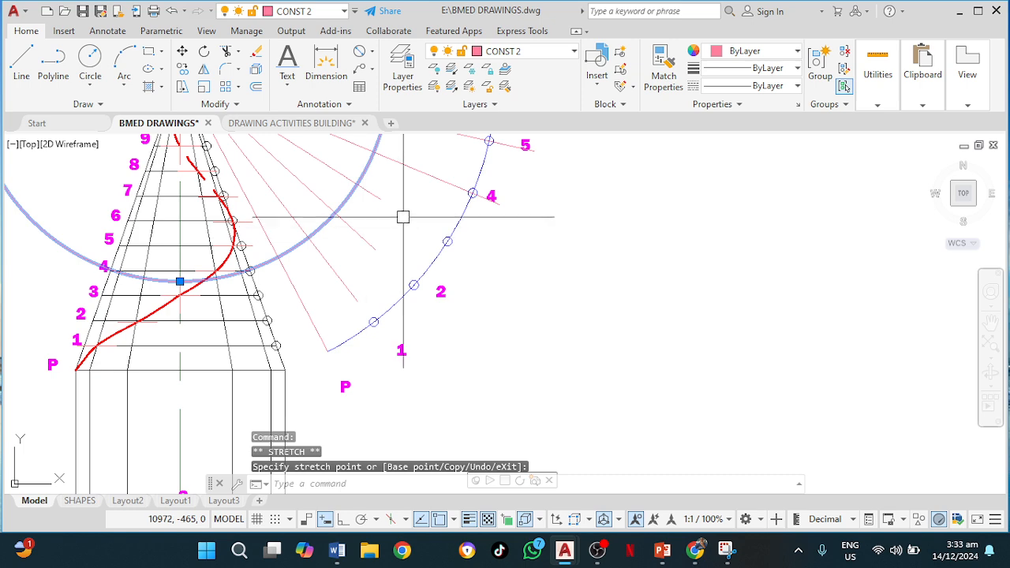
middle_drag(403, 217, 409, 345)
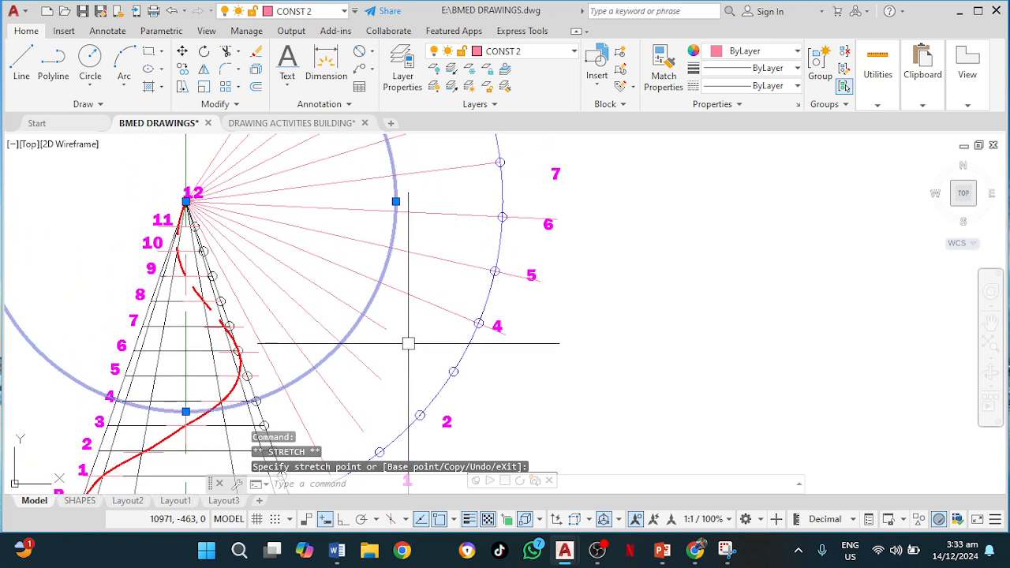
key(Escape)
text(tr)
key(Return)
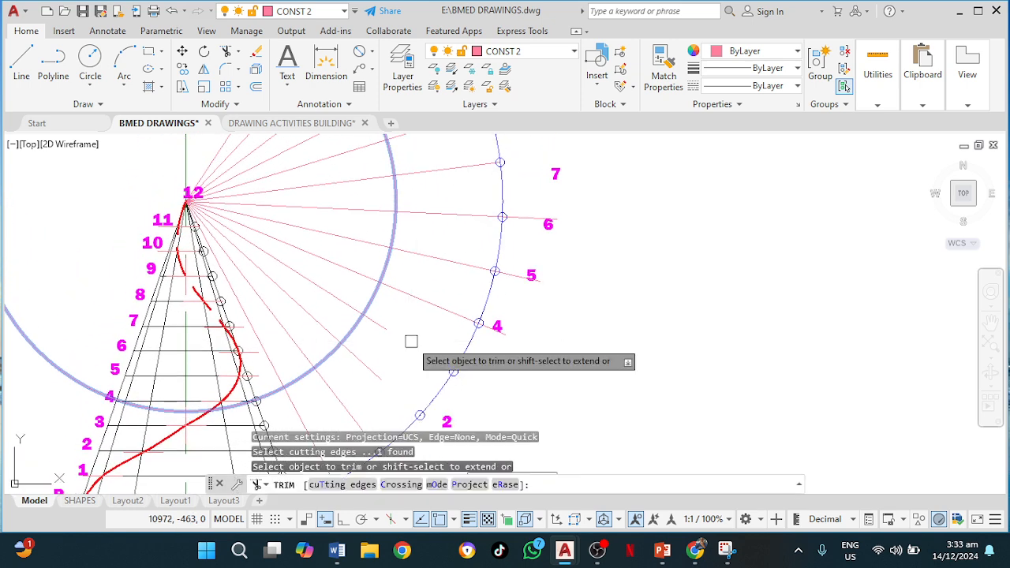
click(430, 306)
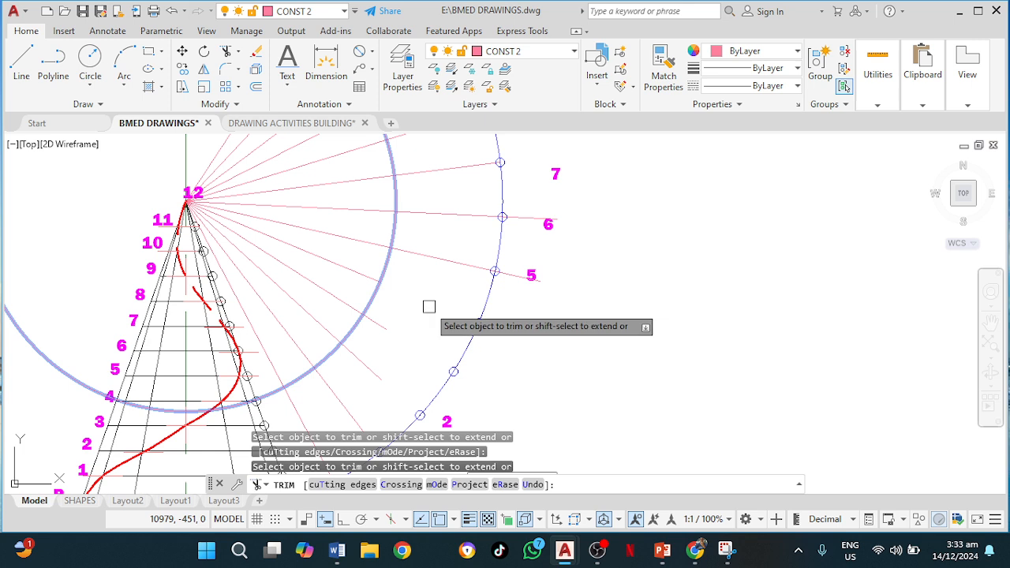
key(Escape)
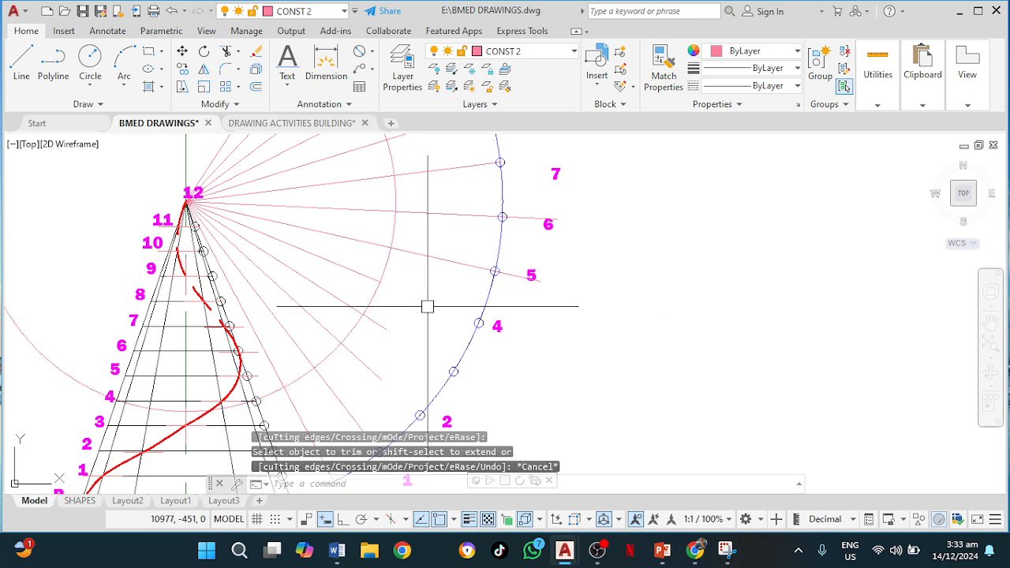
Step: Resize the apex-centred circle to the level 5 point on the cone's right slant edge and trim ray 5 back to it
click(354, 324)
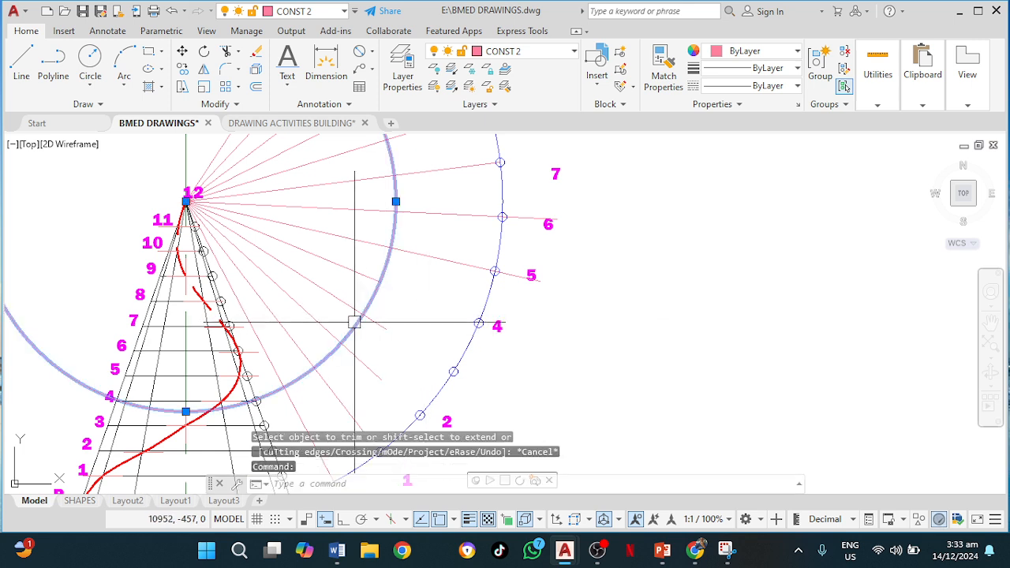
click(185, 411)
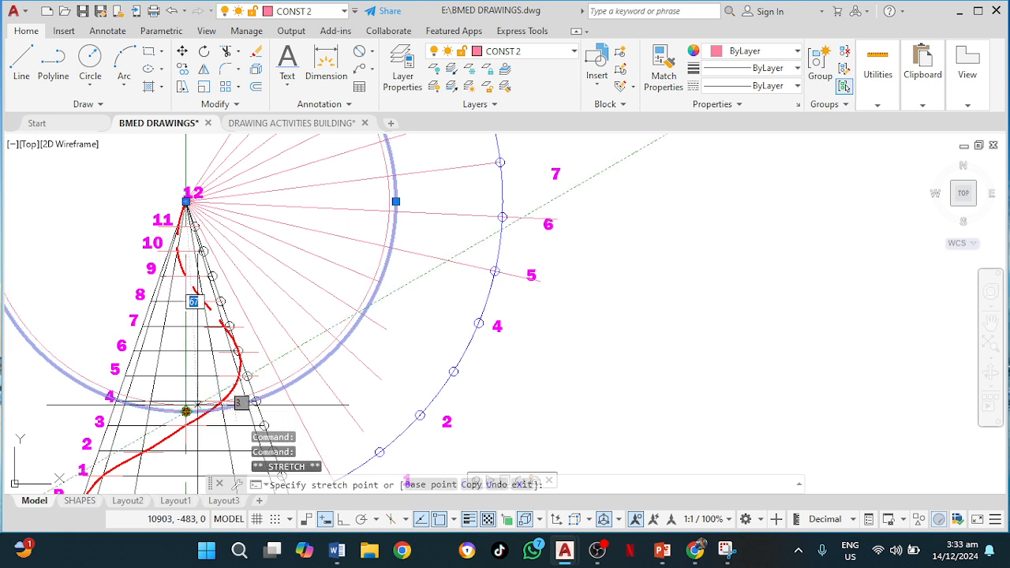
click(247, 377)
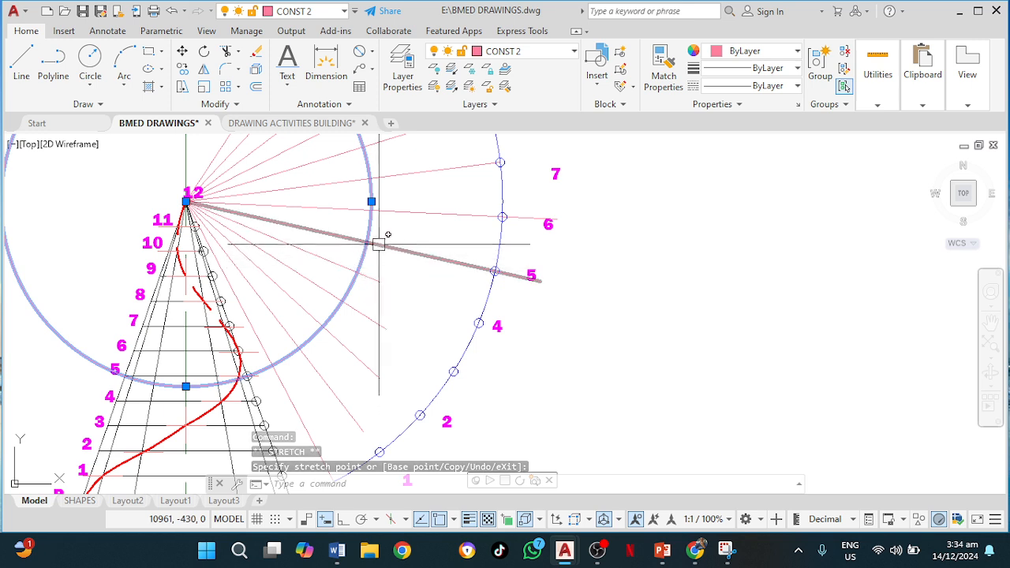
key(Escape)
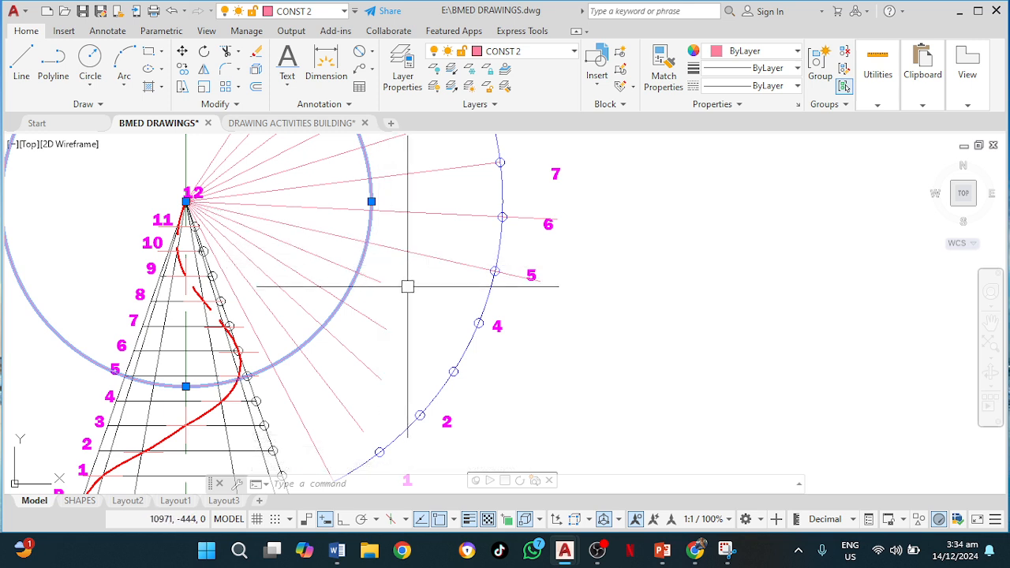
key(Return)
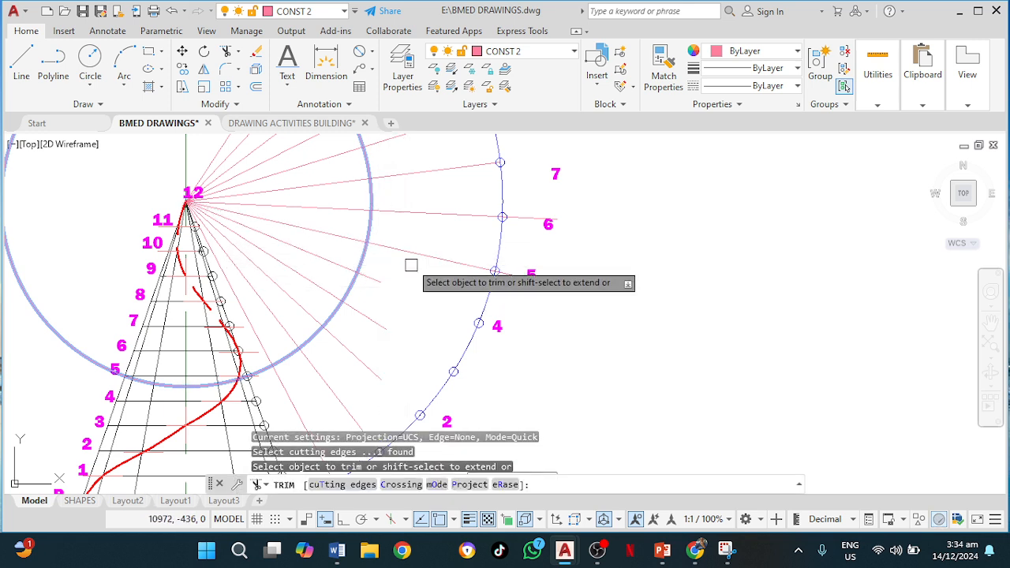
click(413, 256)
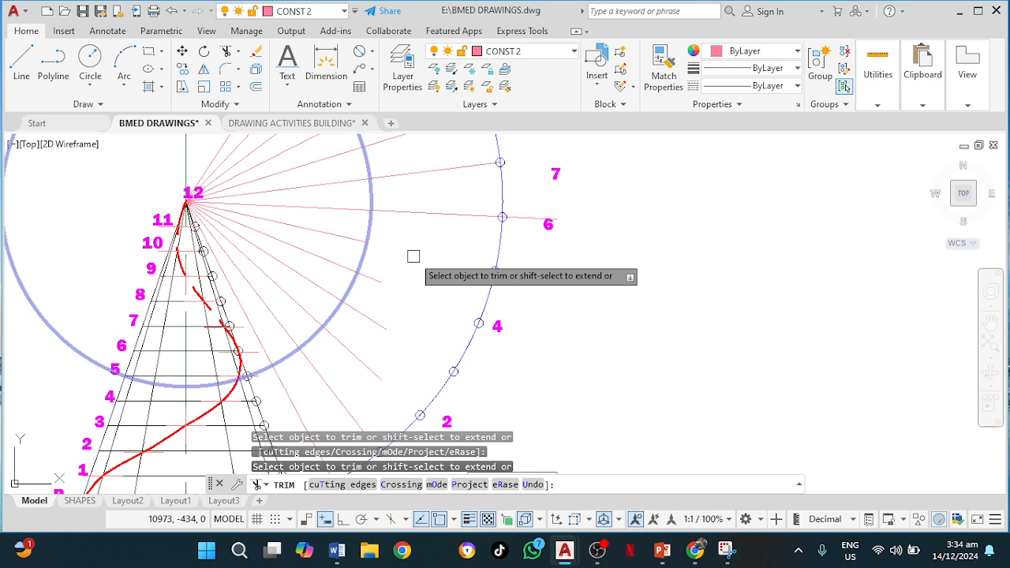
key(Escape)
Step: Resize the apex-centred circle to the level 6 point on the cone's right slant edge and trim ray 6 back to it
click(333, 304)
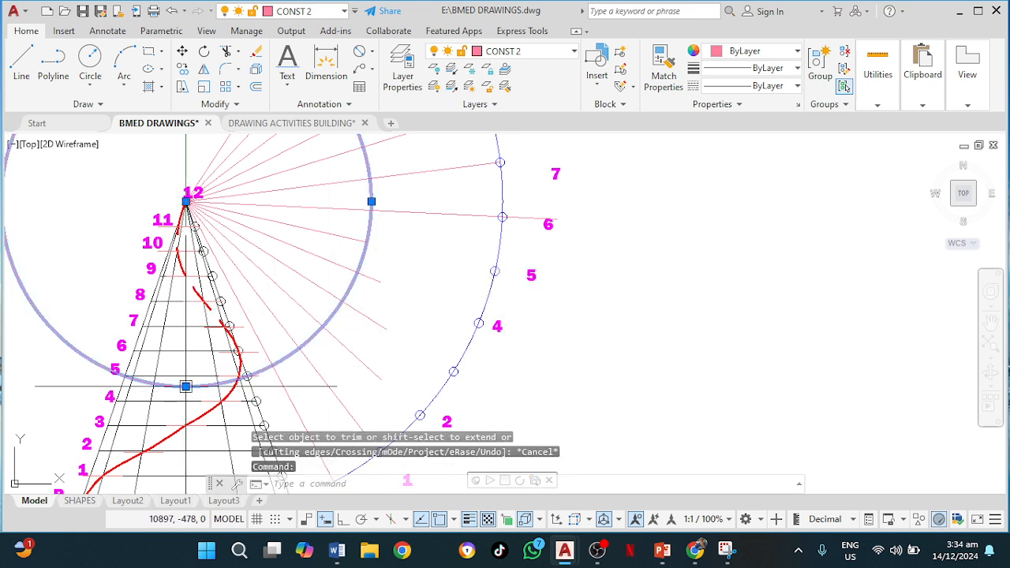
click(186, 385)
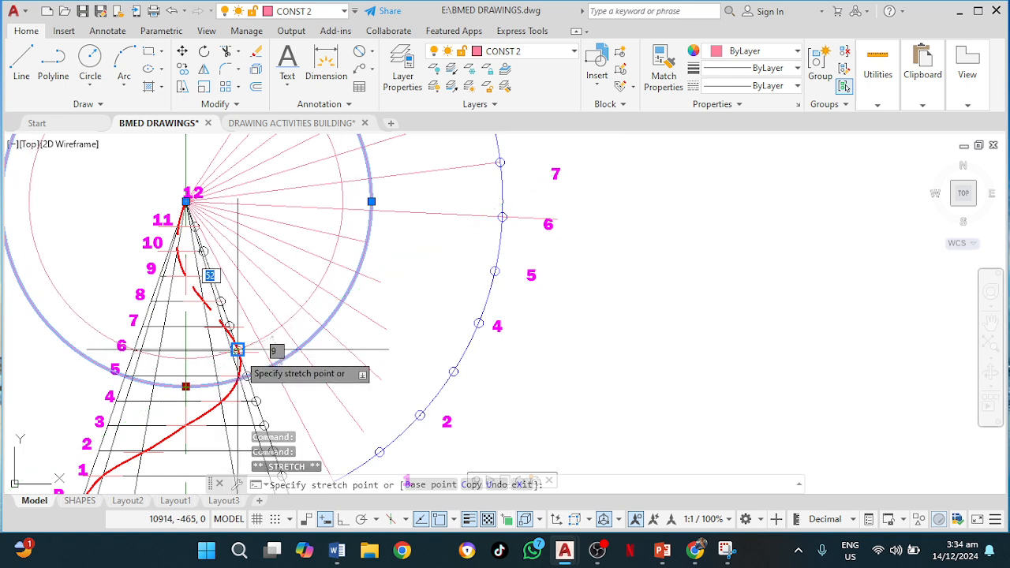
click(237, 350)
middle_drag(398, 274, 390, 321)
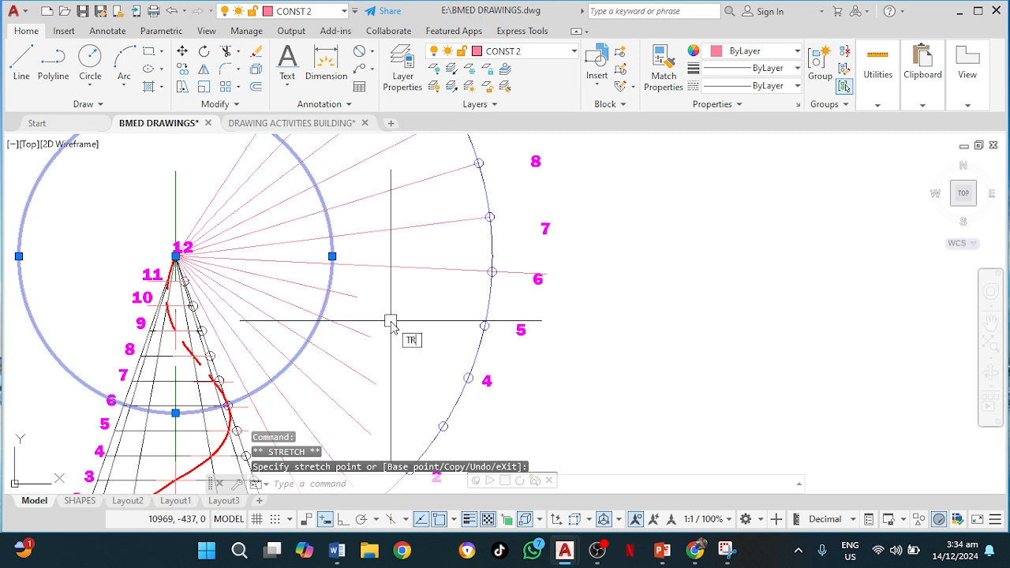
key(Return)
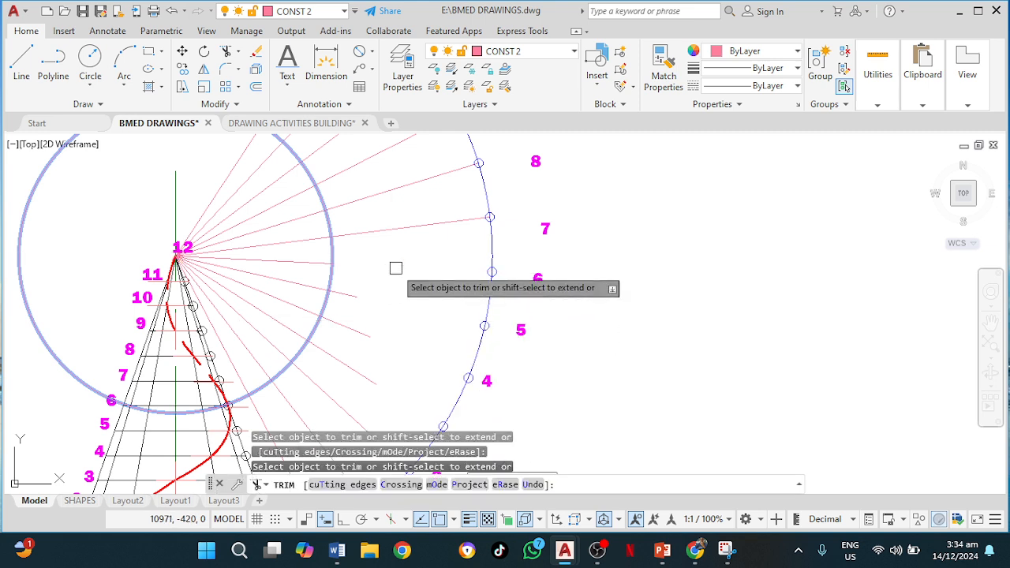
key(Escape)
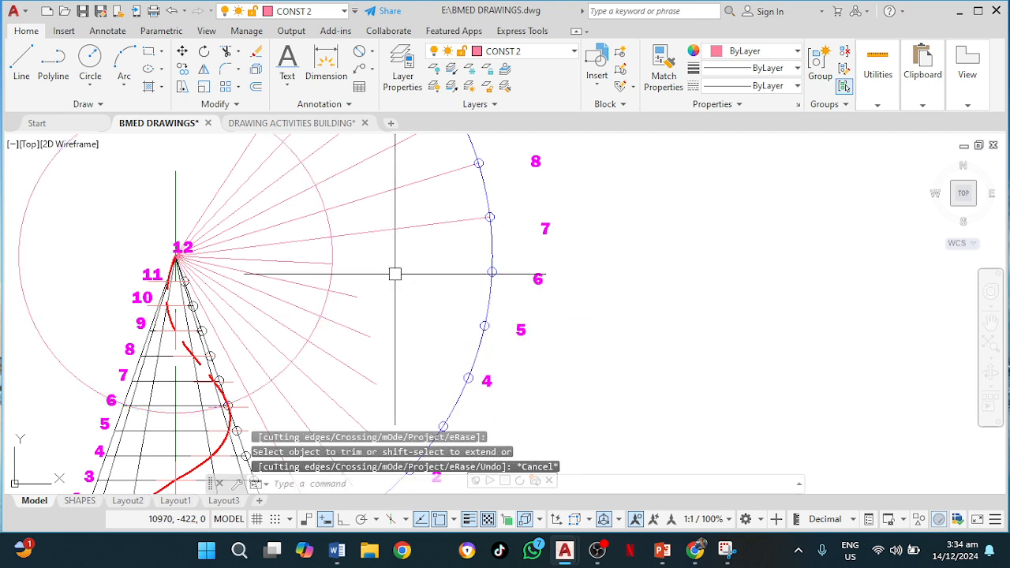
Step: Resize the apex-centred circle to the level 7 point on the cone's right slant edge and trim ray 7 back to it
click(327, 300)
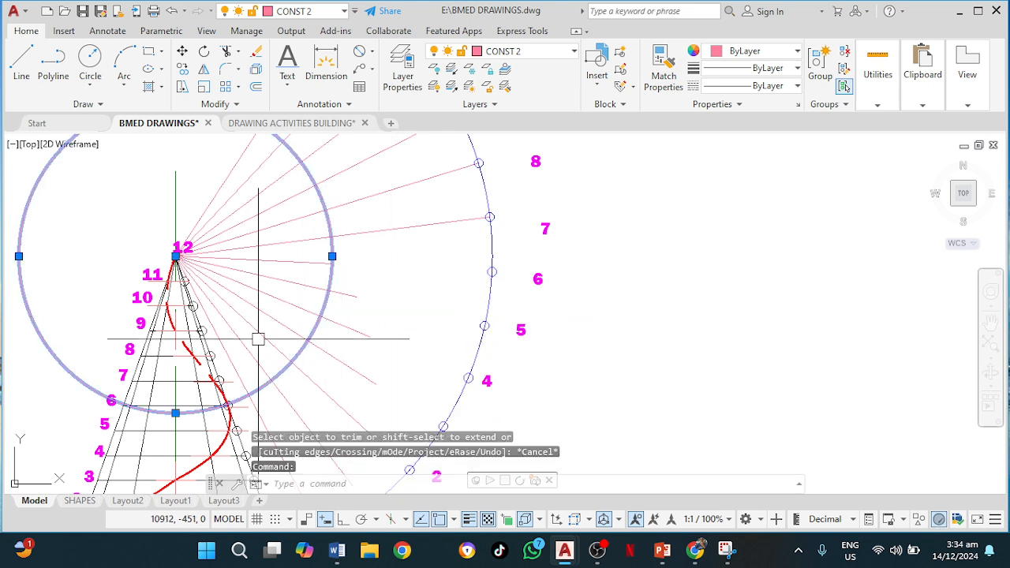
click(176, 412)
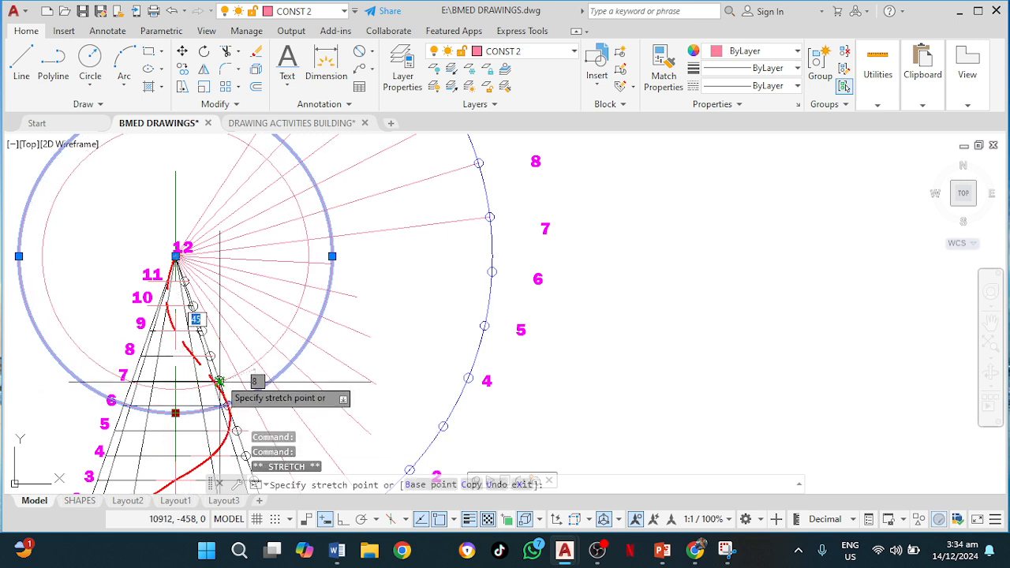
click(219, 379)
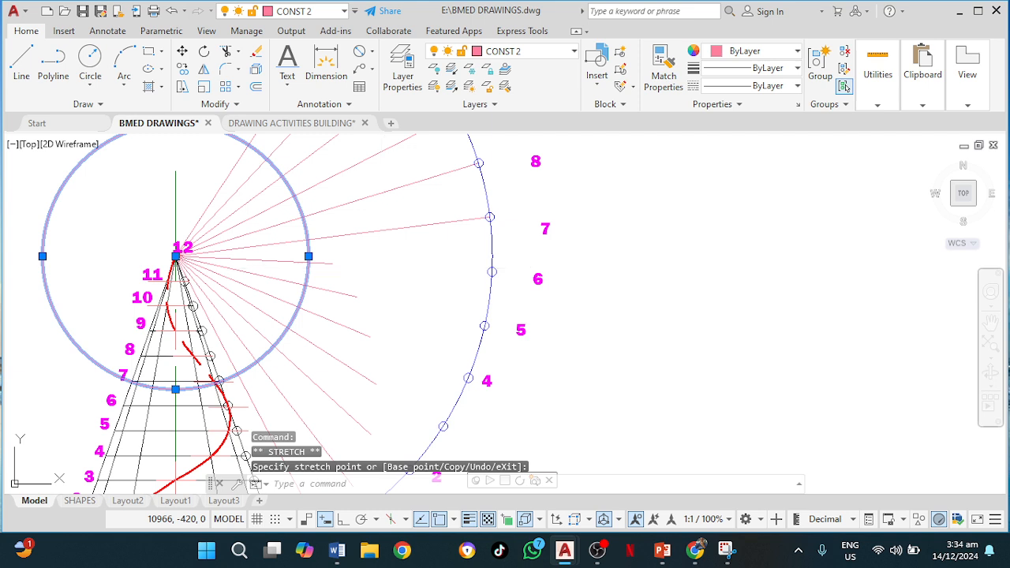
text(tr)
key(Return)
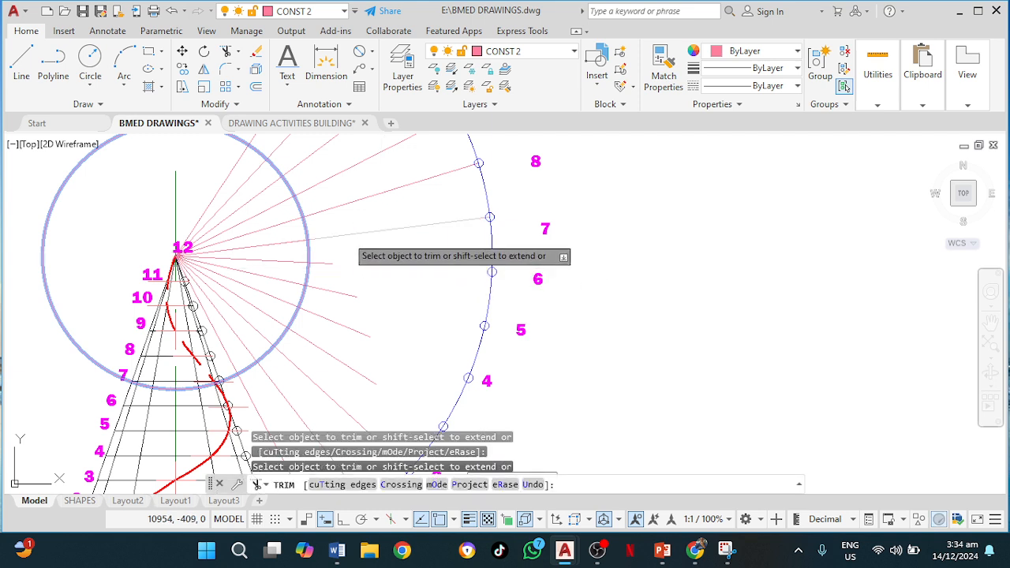
key(Escape)
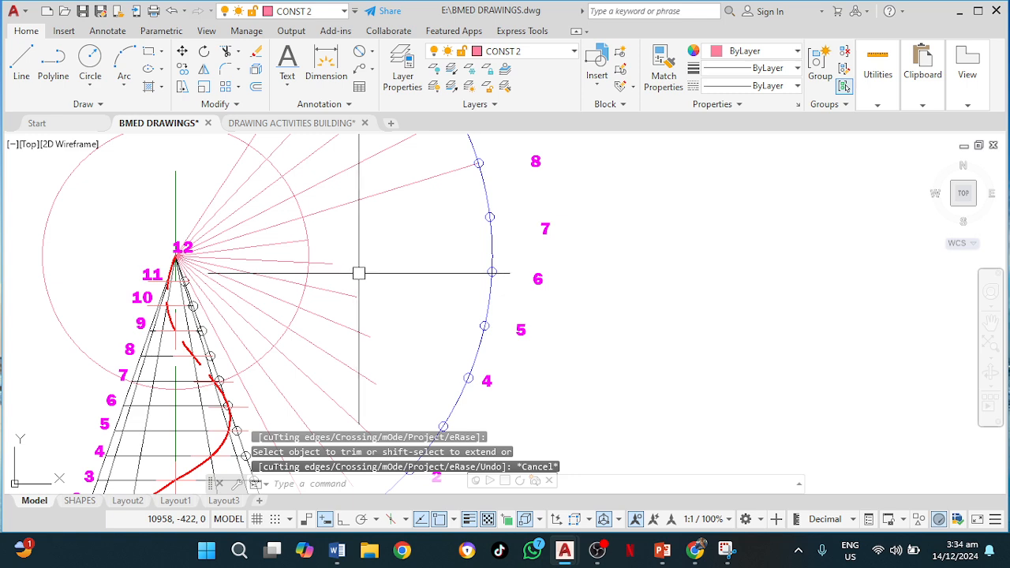
Step: Resize the apex-centred circle to the level 8 point on the cone's right slant edge and trim ray 8 back to it
click(47, 231)
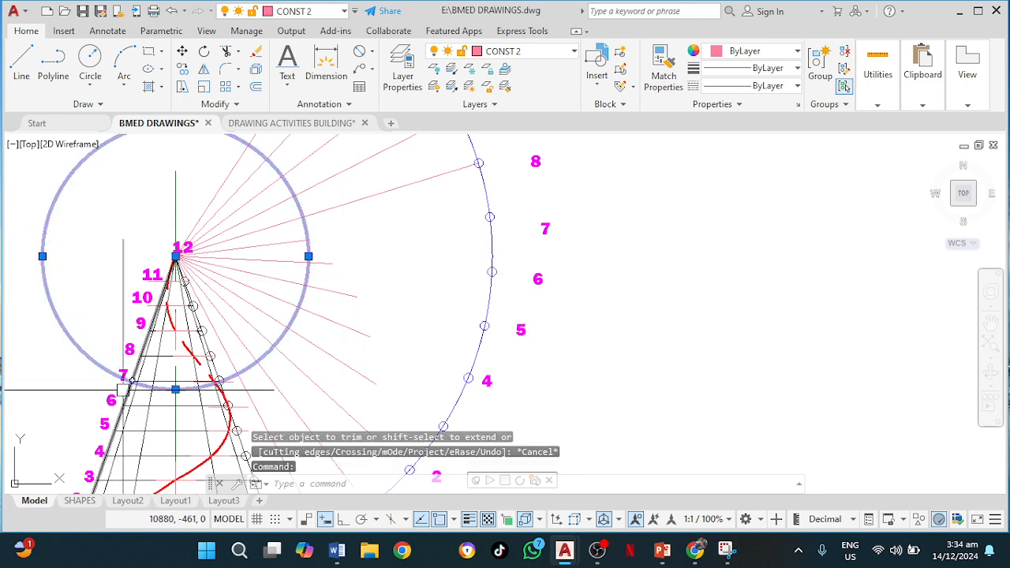
scroll(123, 389, up, 2)
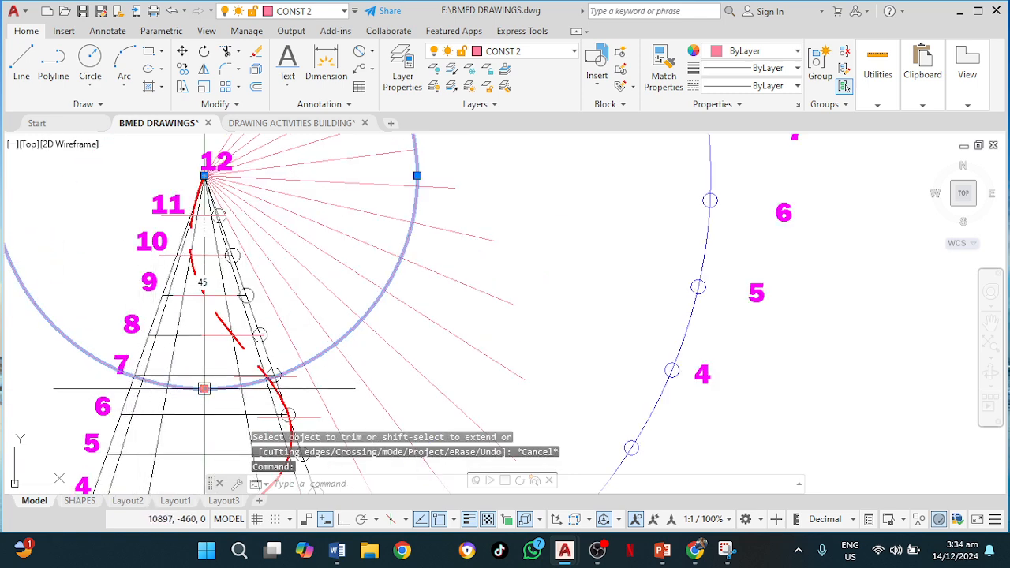
click(204, 389)
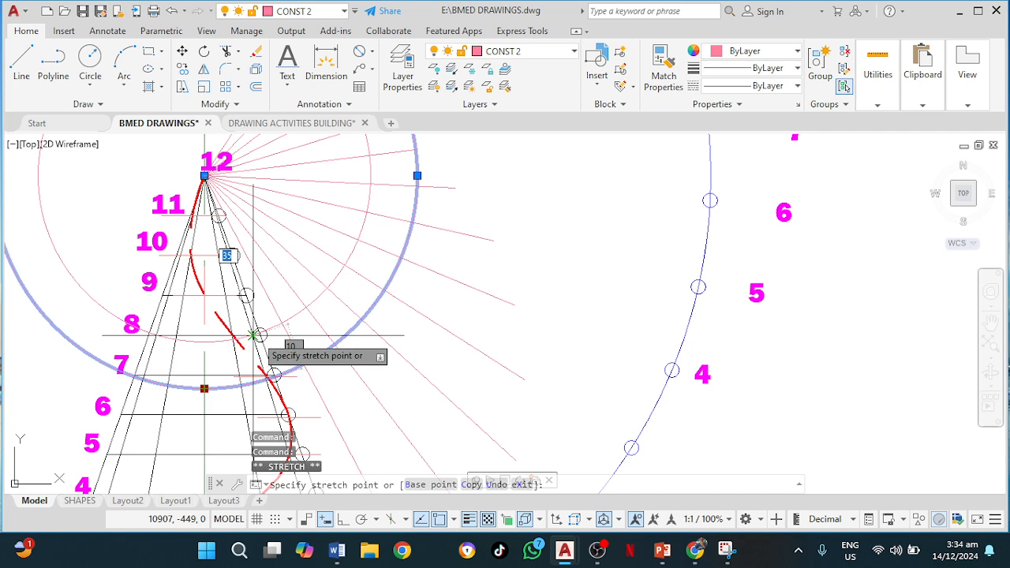
click(259, 334)
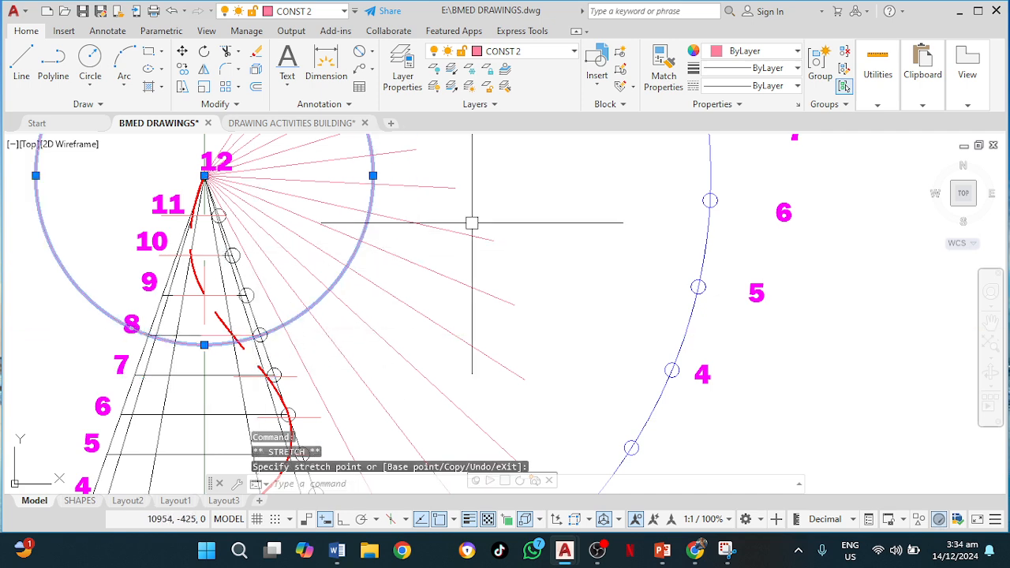
mouse_move(518, 196)
middle_down()
mouse_move(510, 246)
mouse_move(442, 390)
middle_up()
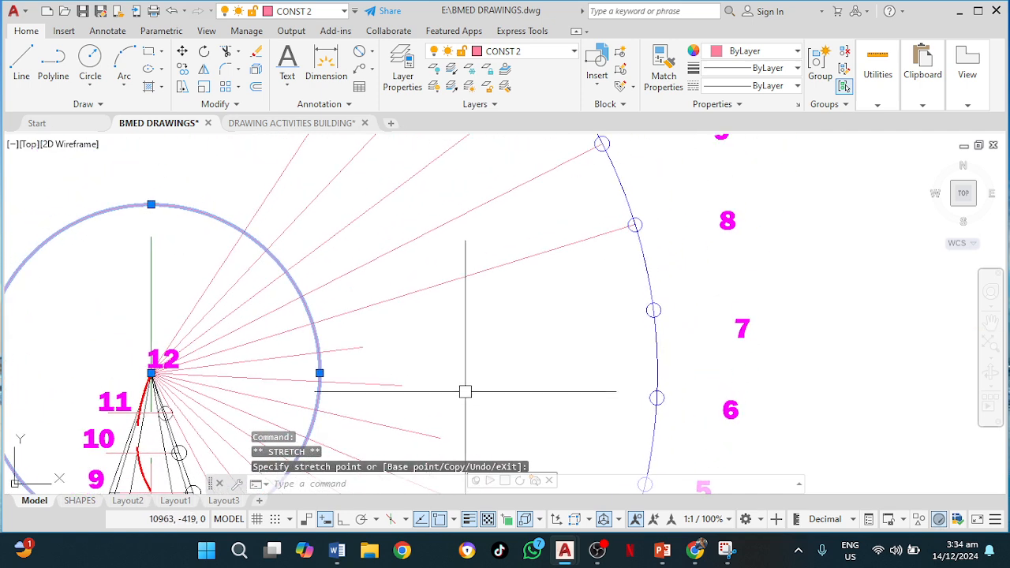
key(Return)
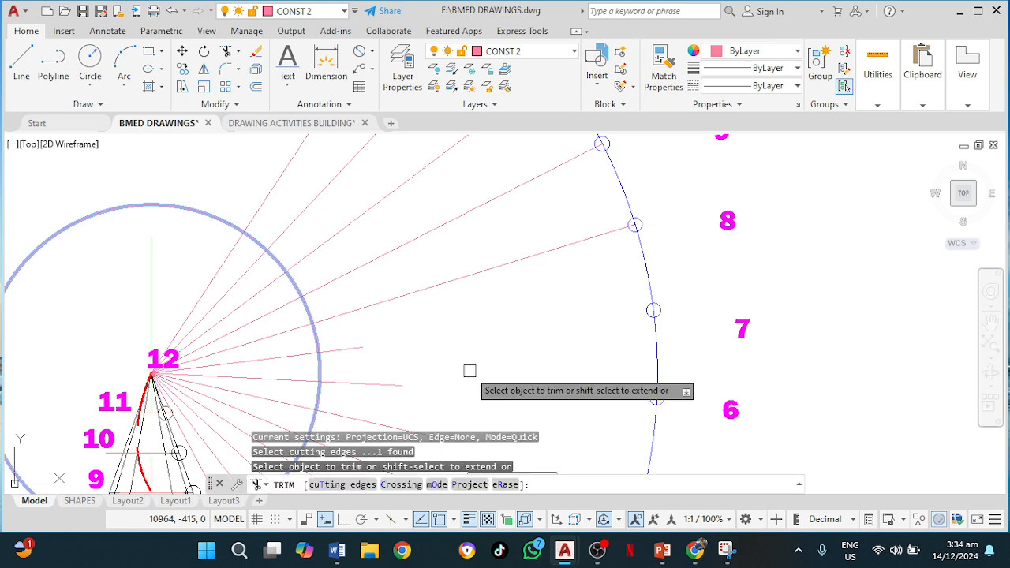
click(434, 283)
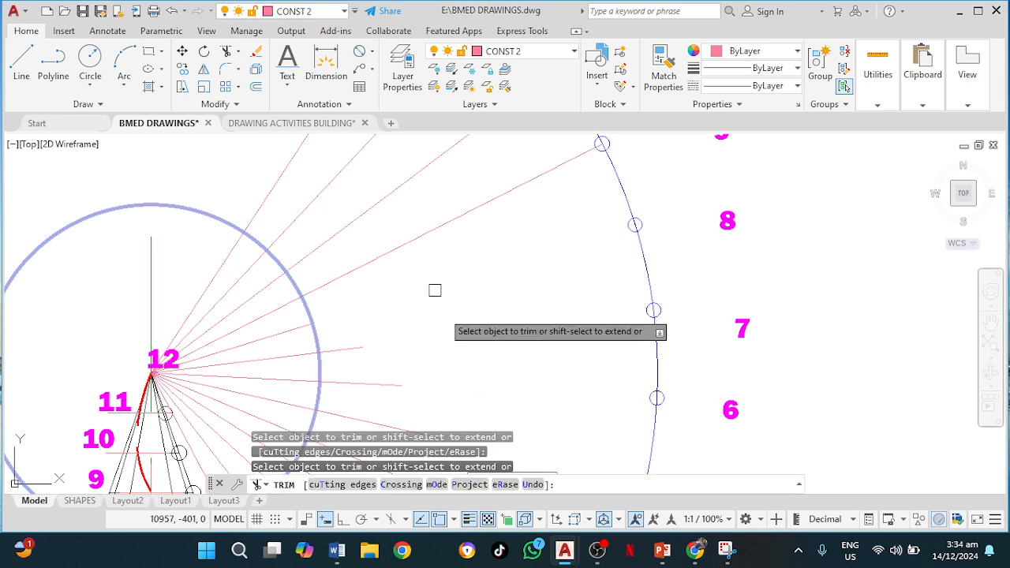
scroll(457, 312, down, 4)
middle_drag(468, 334, 472, 248)
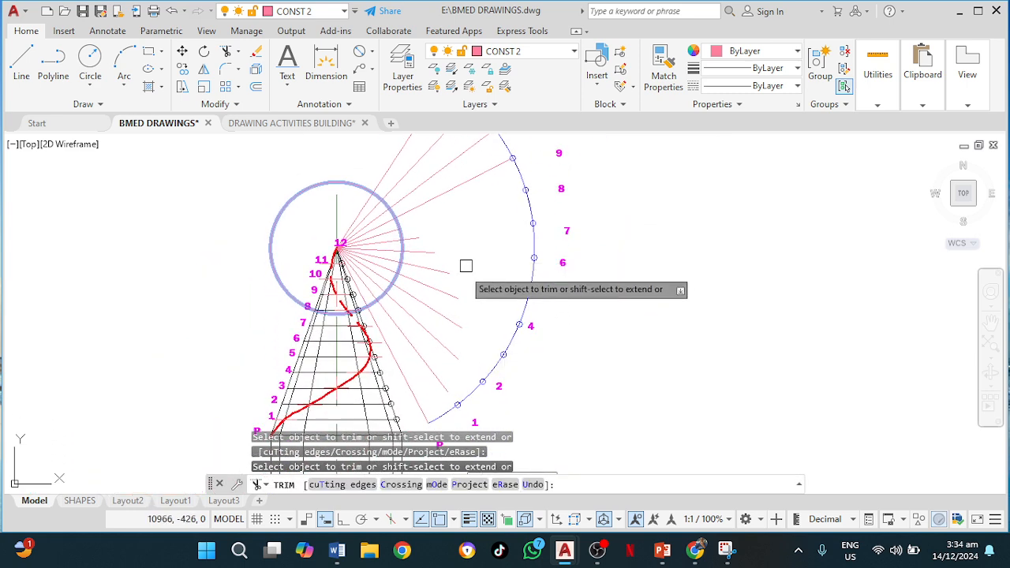
key(Escape)
Step: Resize the apex-centred circle to the level 9 point on the cone's right slant edge and trim ray 9 back to it
click(304, 190)
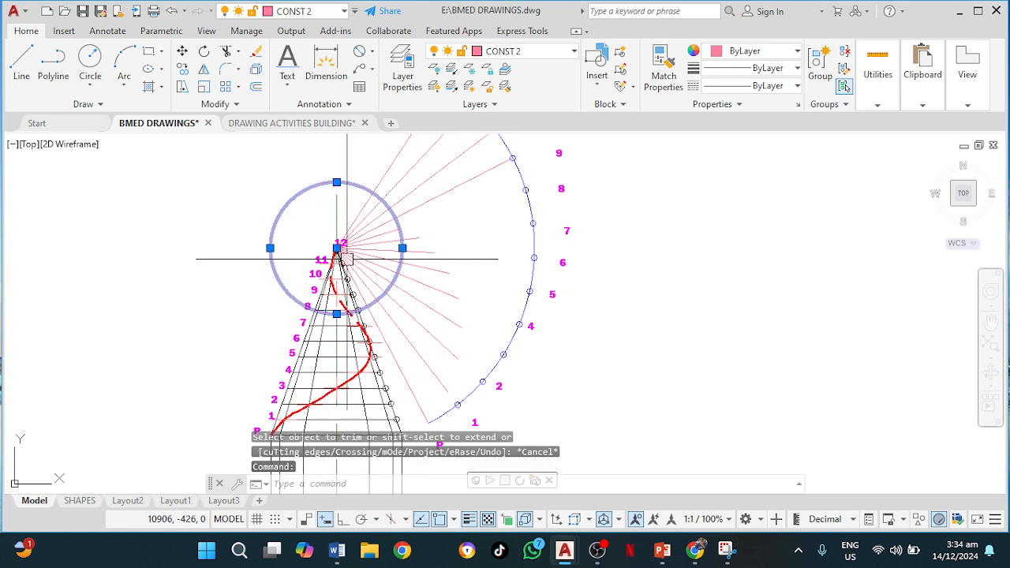
scroll(338, 316, up, 5)
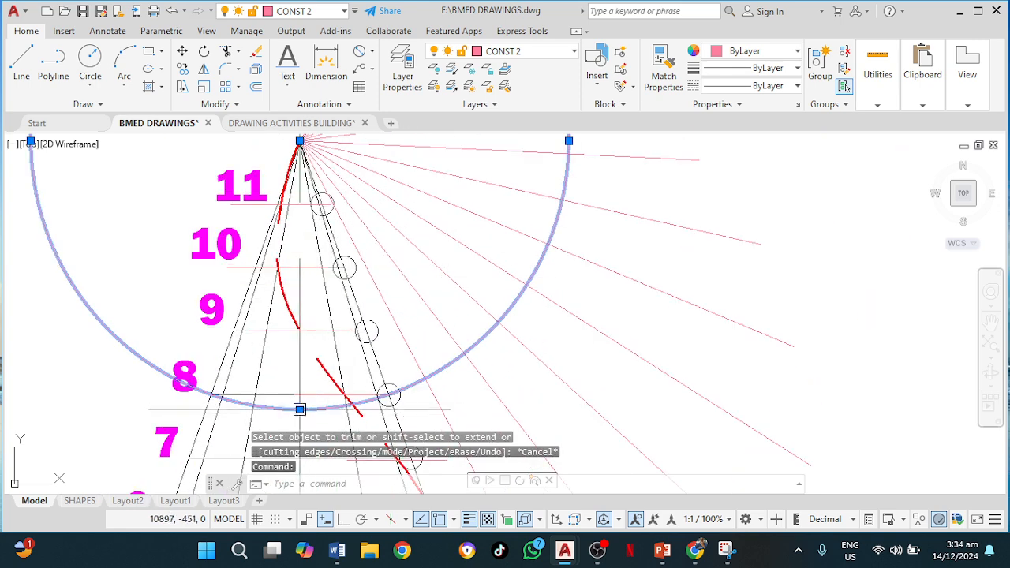
click(299, 409)
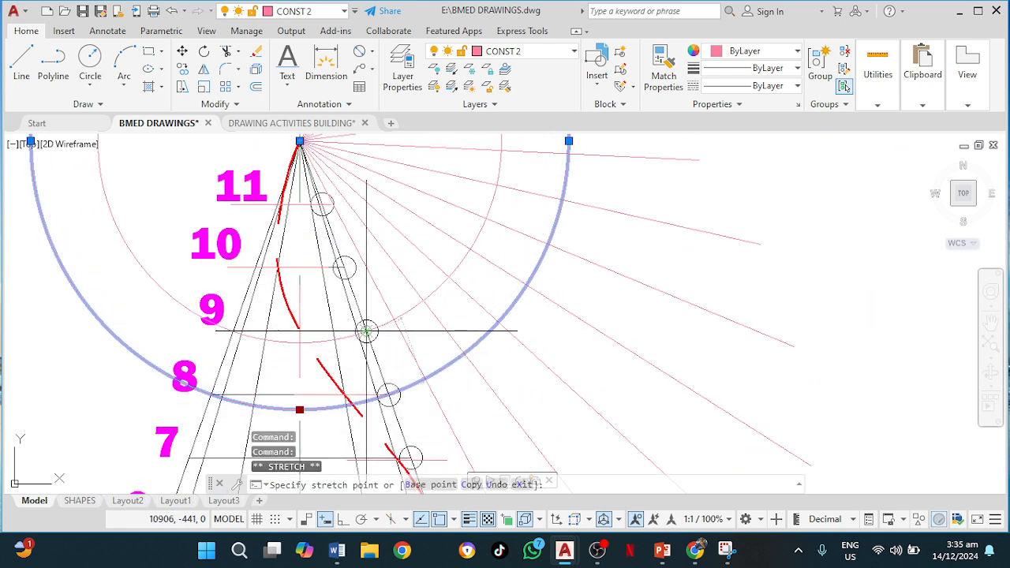
click(367, 332)
middle_drag(609, 172, 529, 430)
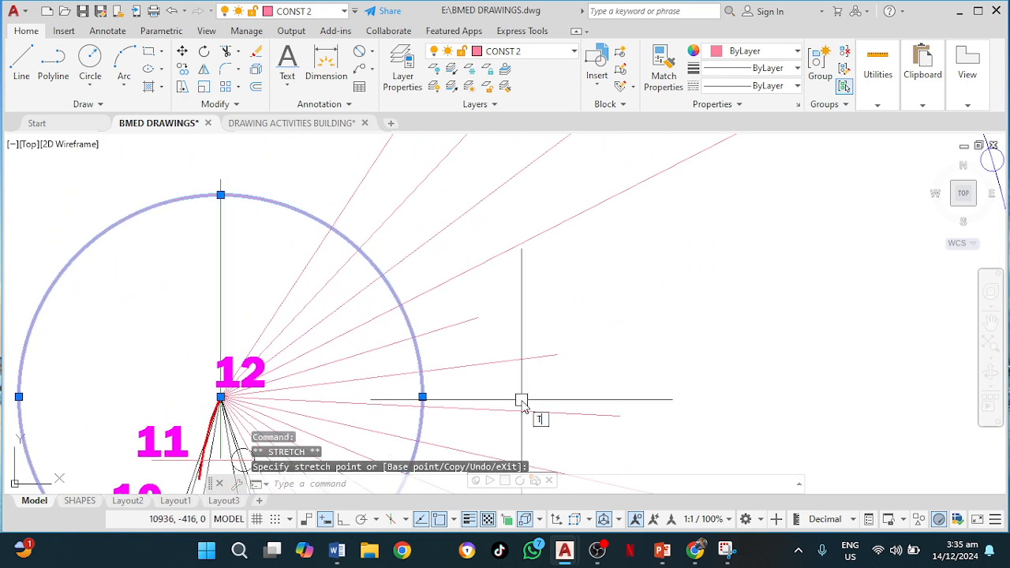
key(Return)
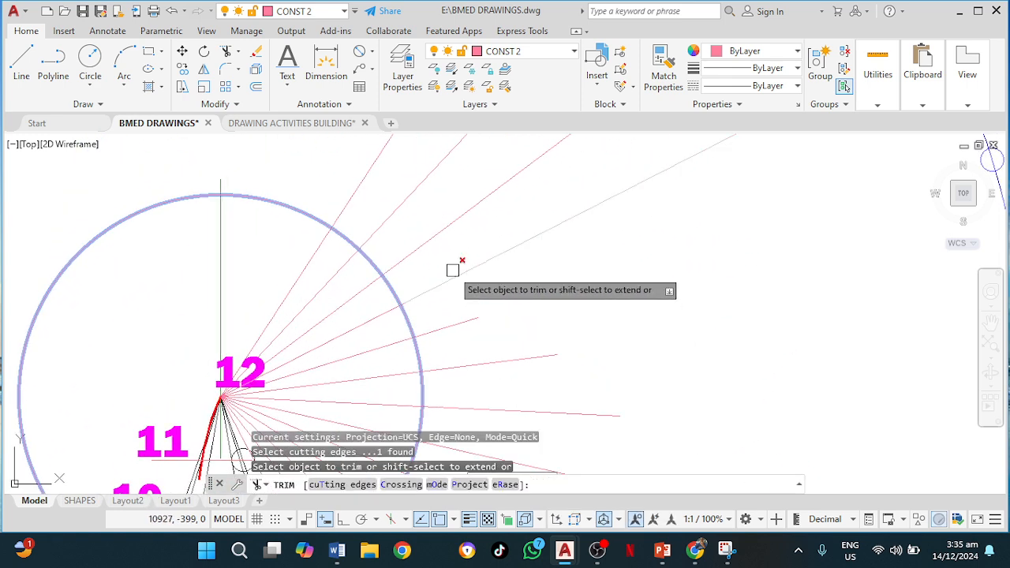
scroll(553, 308, down, 4)
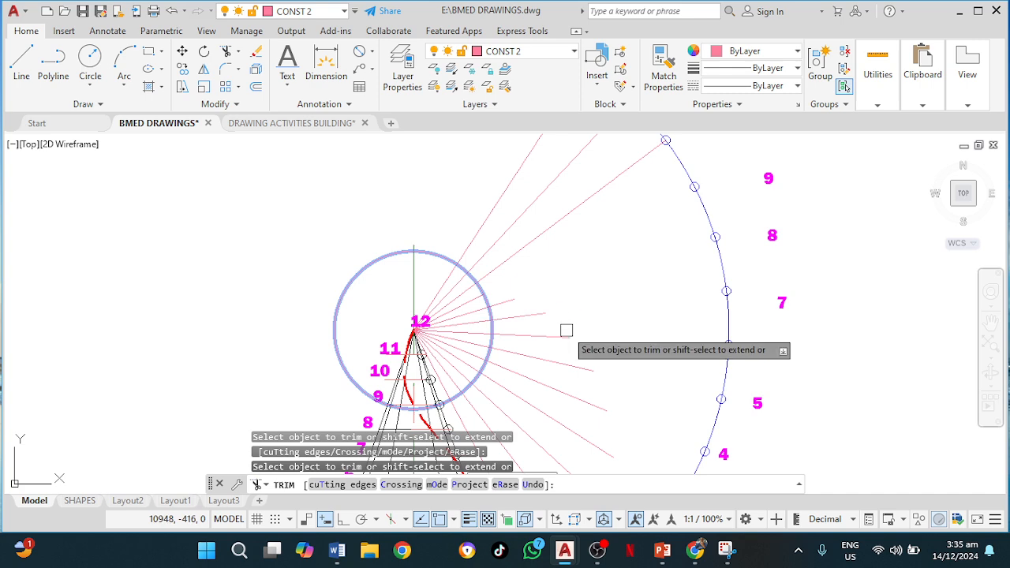
key(Escape)
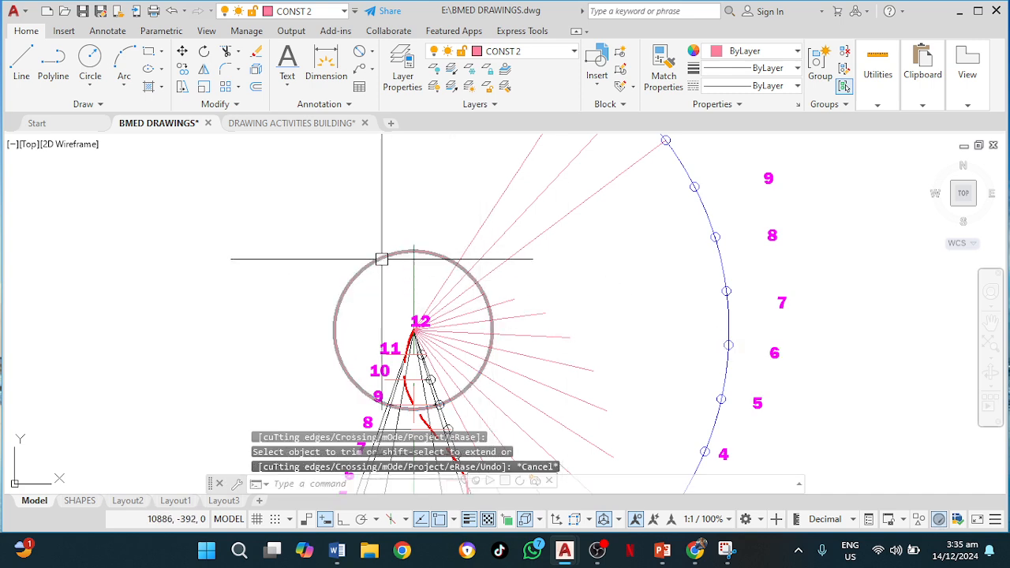
Step: Resize the apex-centred circle to the level 10 point on the cone's right slant edge and trim ray 10 back to it
click(382, 264)
middle_drag(468, 395, 466, 298)
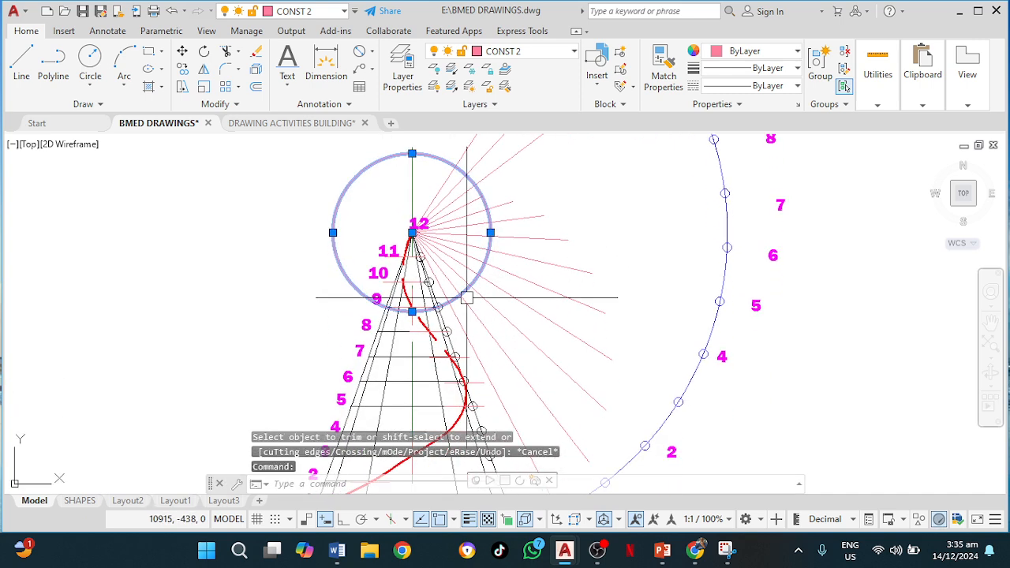
scroll(408, 318, up, 4)
click(411, 307)
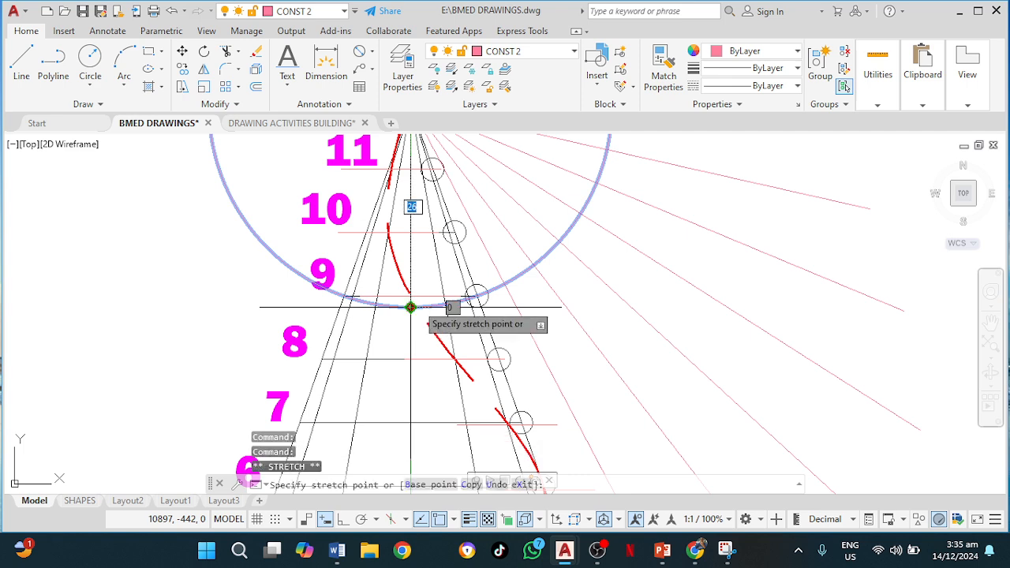
click(452, 234)
middle_drag(644, 184, 527, 465)
text(tr)
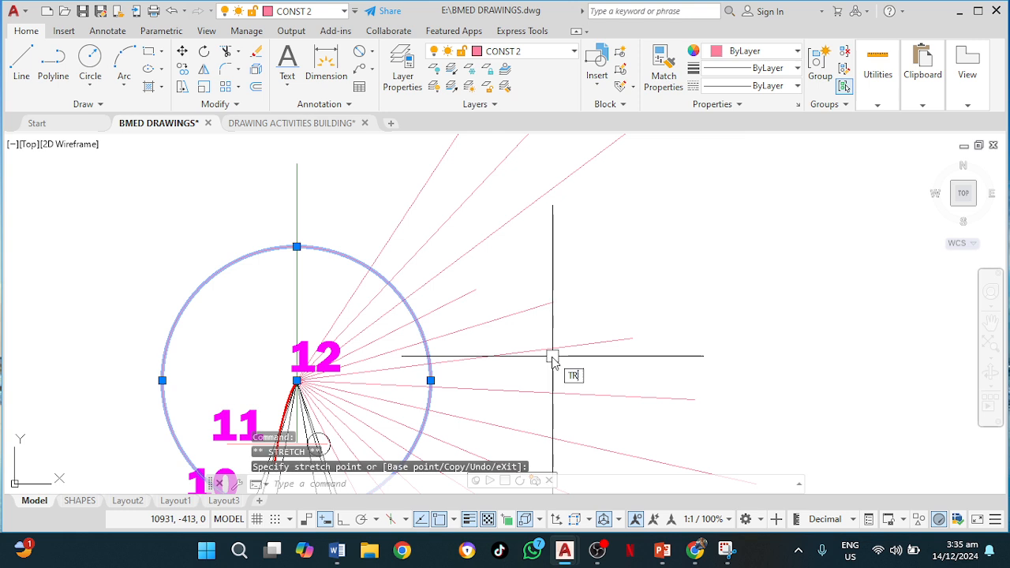
key(Return)
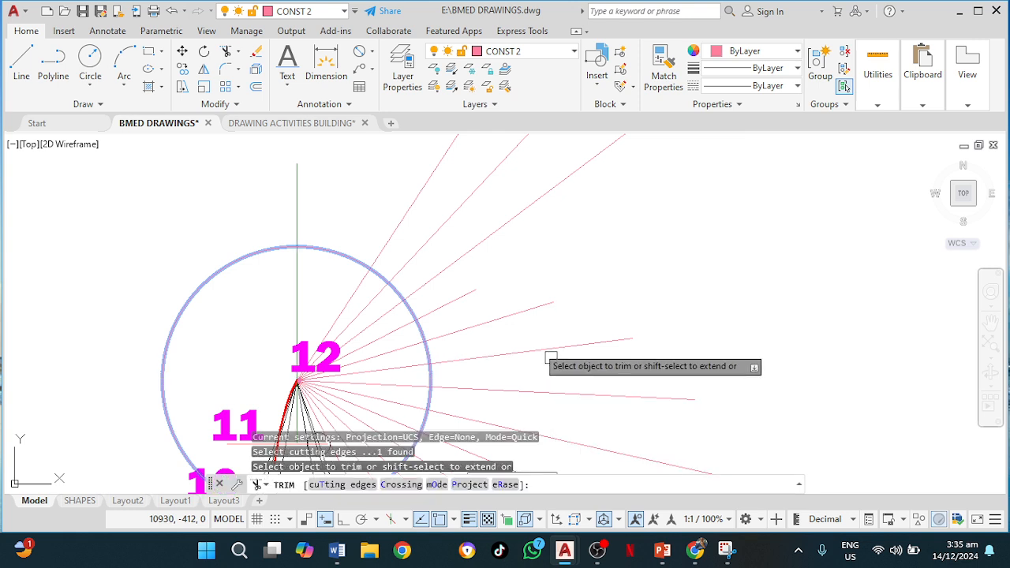
click(461, 249)
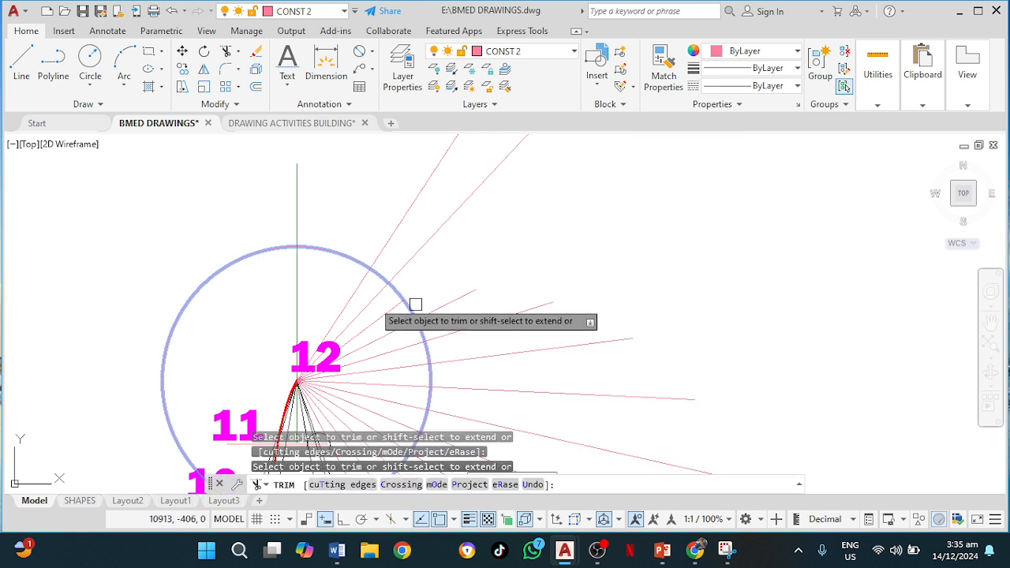
key(Escape)
Step: Resize the apex-centred circle to the level 11 point on the cone's right slant edge and trim ray 11 back to it
click(261, 252)
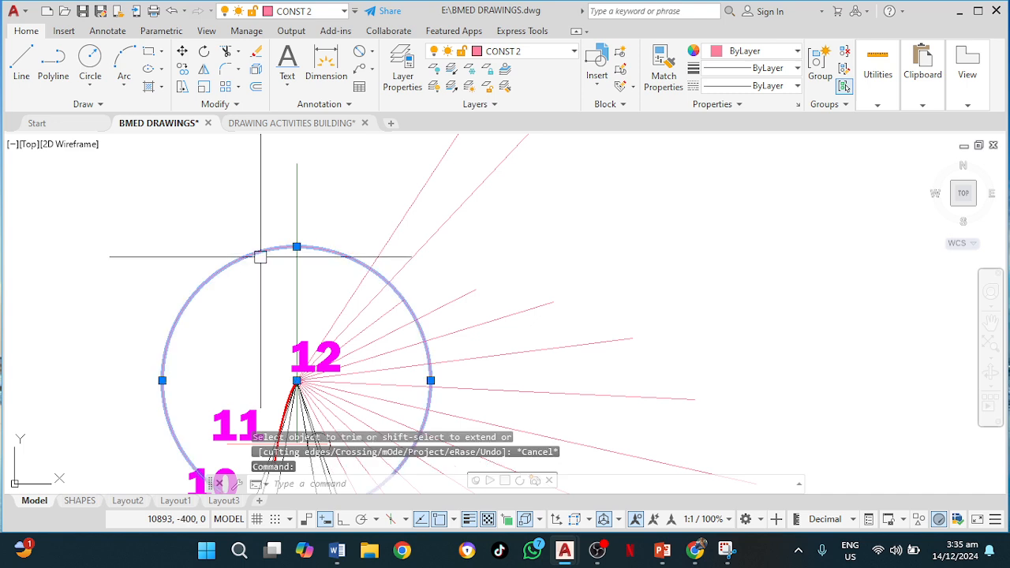
middle_drag(615, 330, 580, 215)
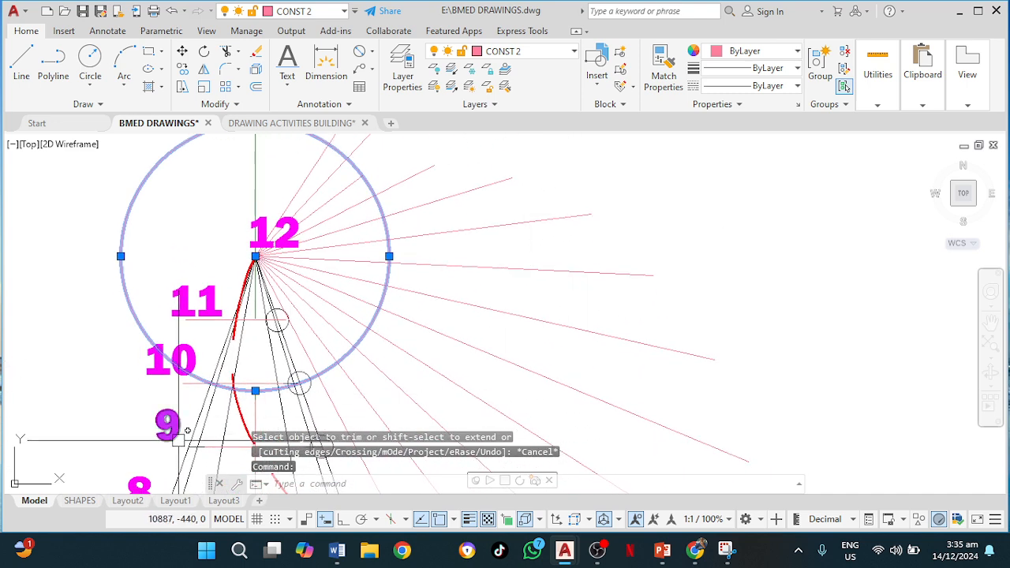
click(255, 391)
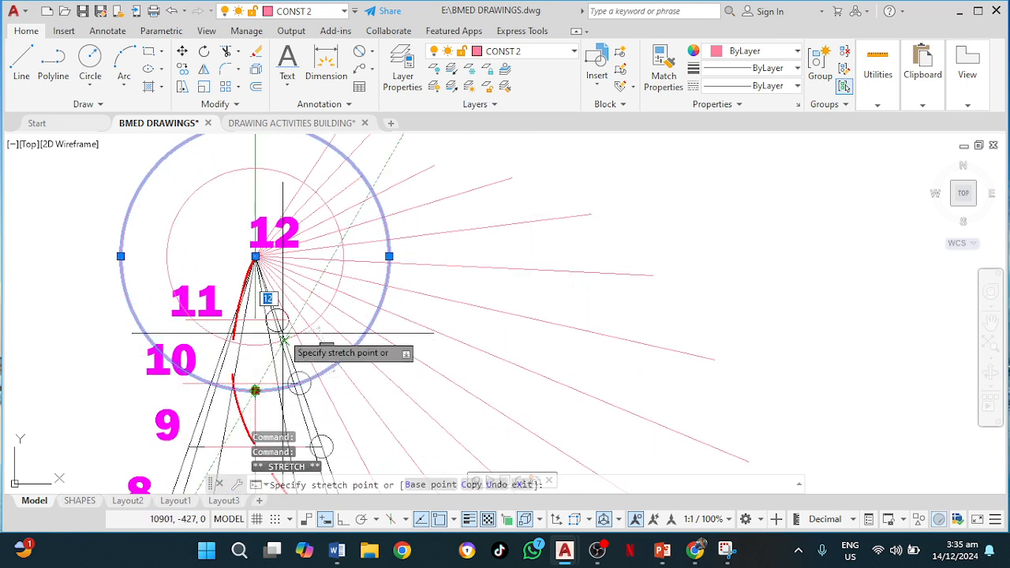
click(277, 320)
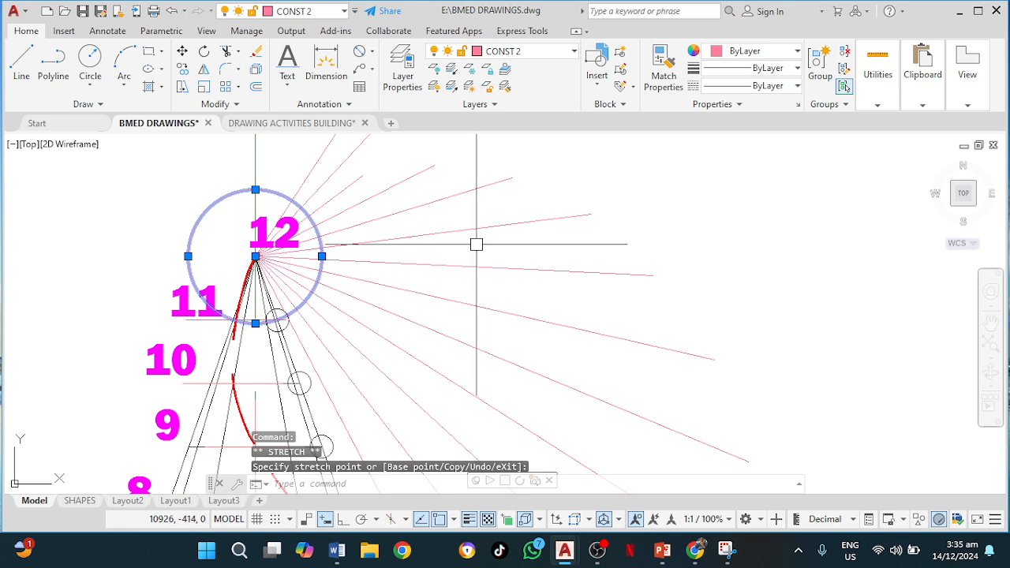
mouse_move(573, 184)
middle_down()
mouse_move(636, 255)
mouse_move(635, 283)
middle_up()
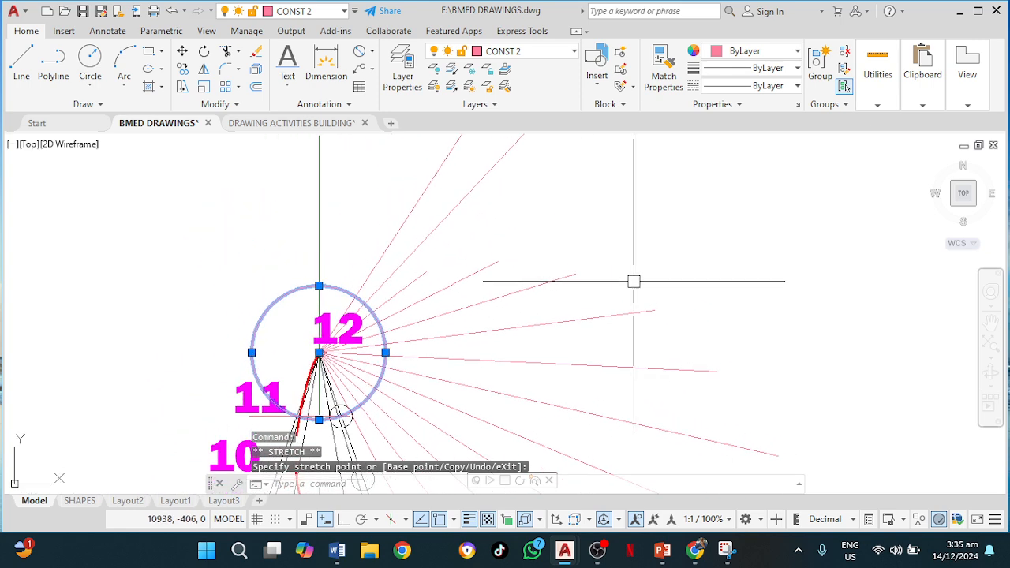
key(Return)
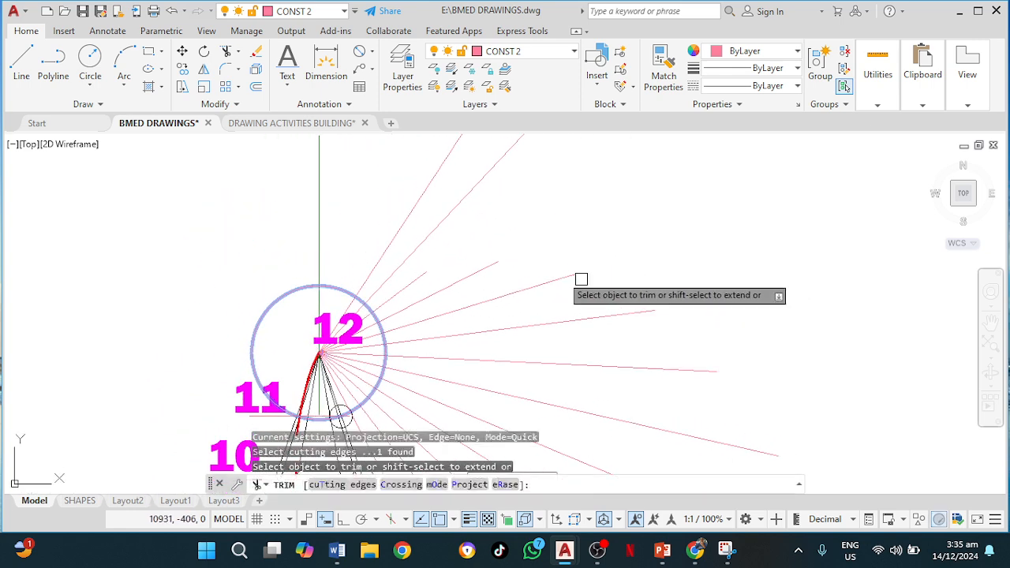
click(429, 233)
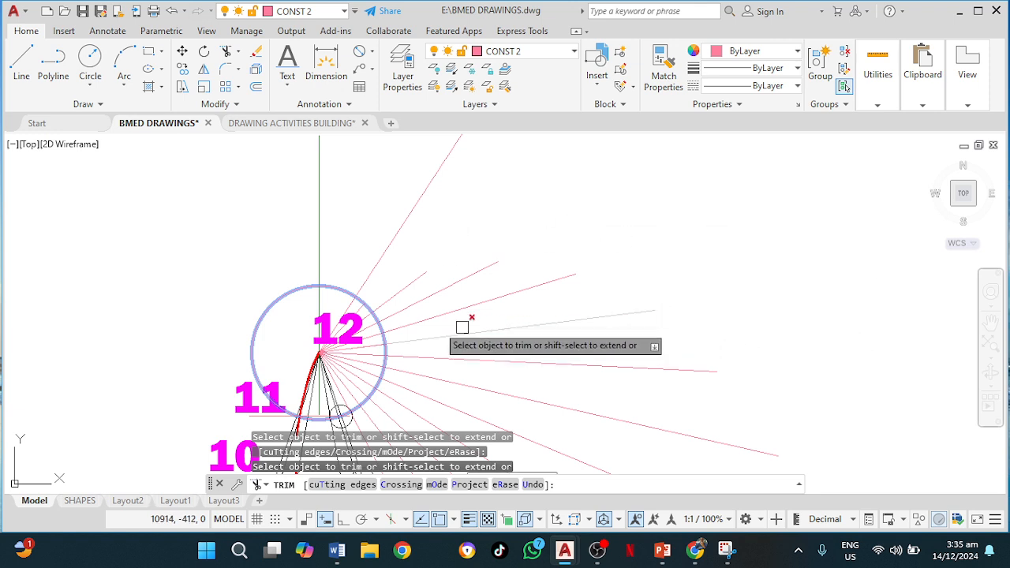
key(Escape)
Step: Move the construction circle off the cone's apex to the empty area at its upper left
click(278, 292)
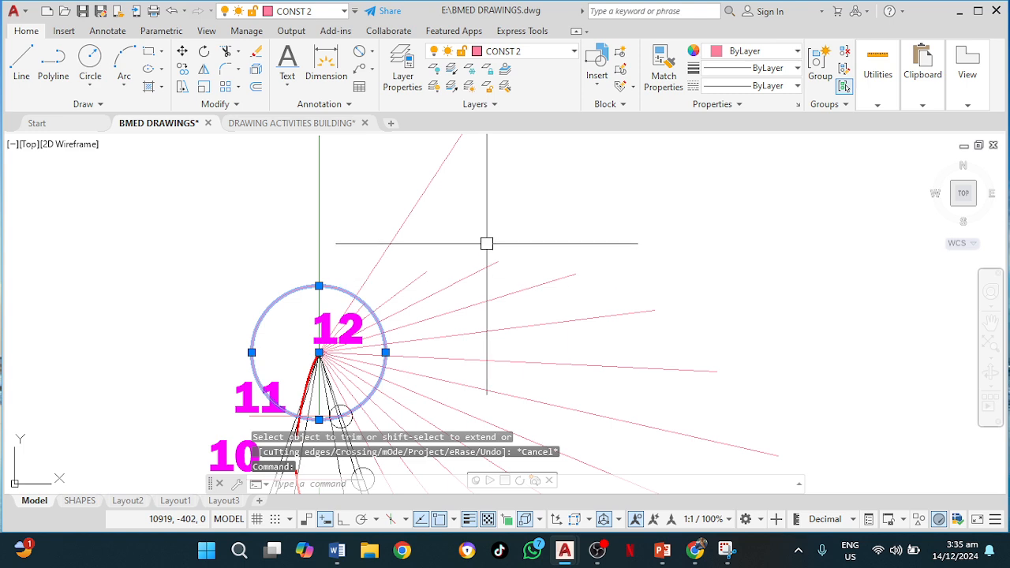
middle_drag(486, 244, 469, 205)
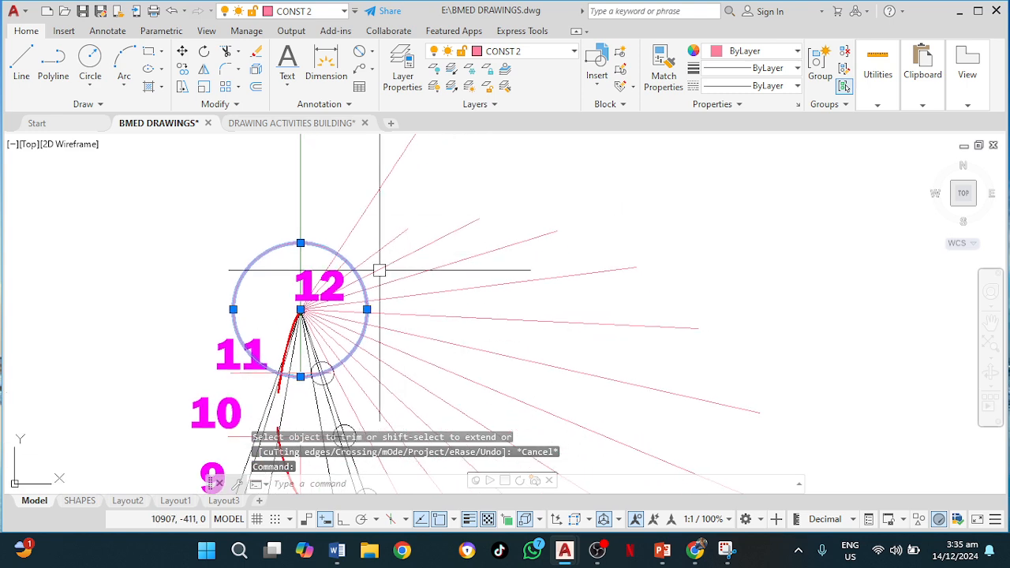
click(300, 309)
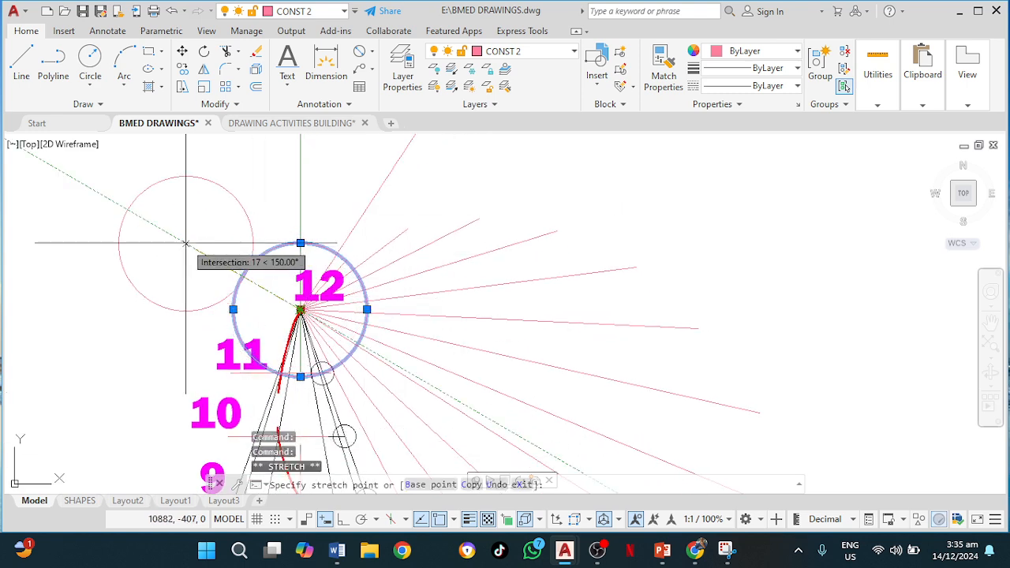
click(186, 243)
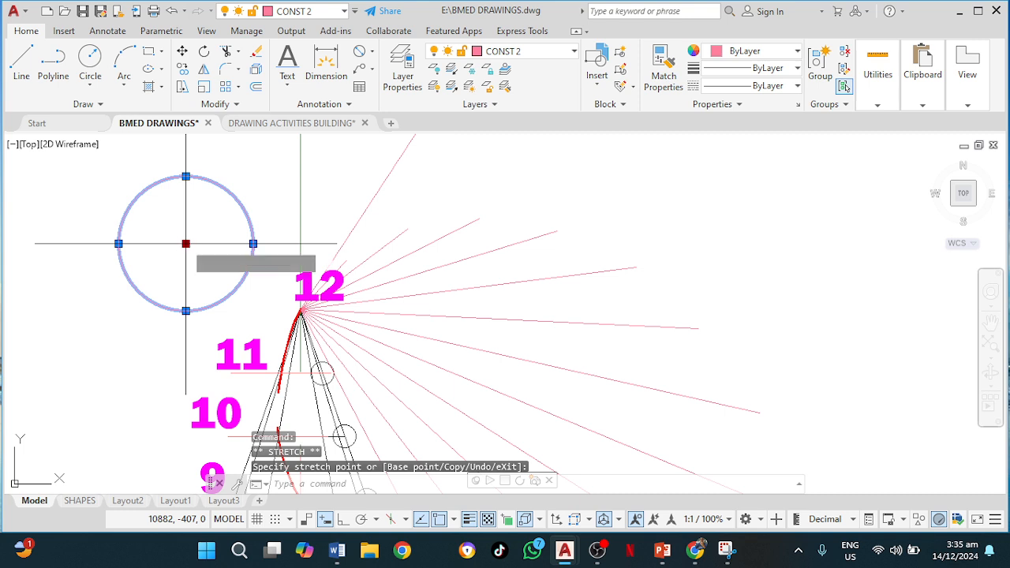
key(Escape)
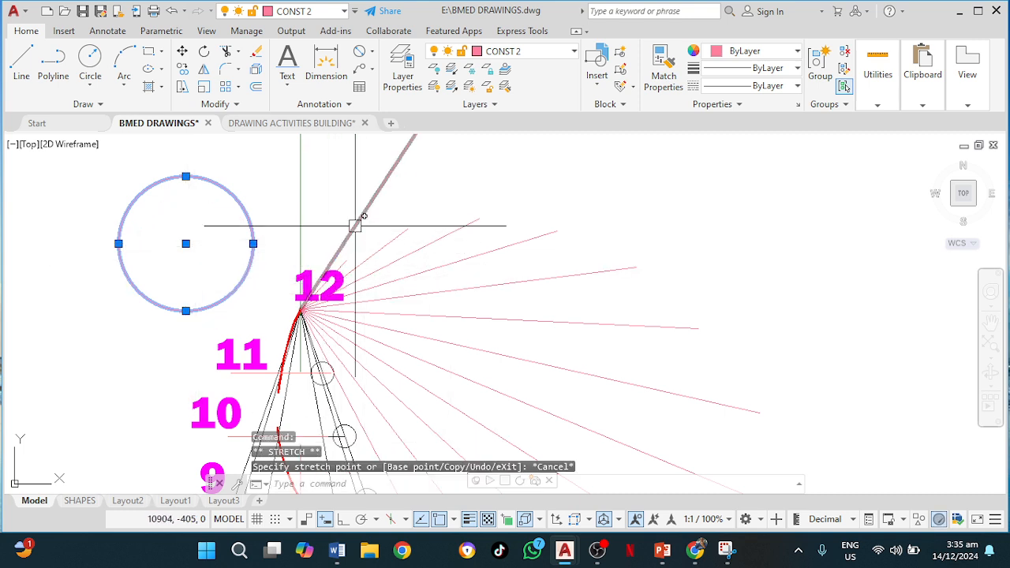
scroll(334, 284, up, 6)
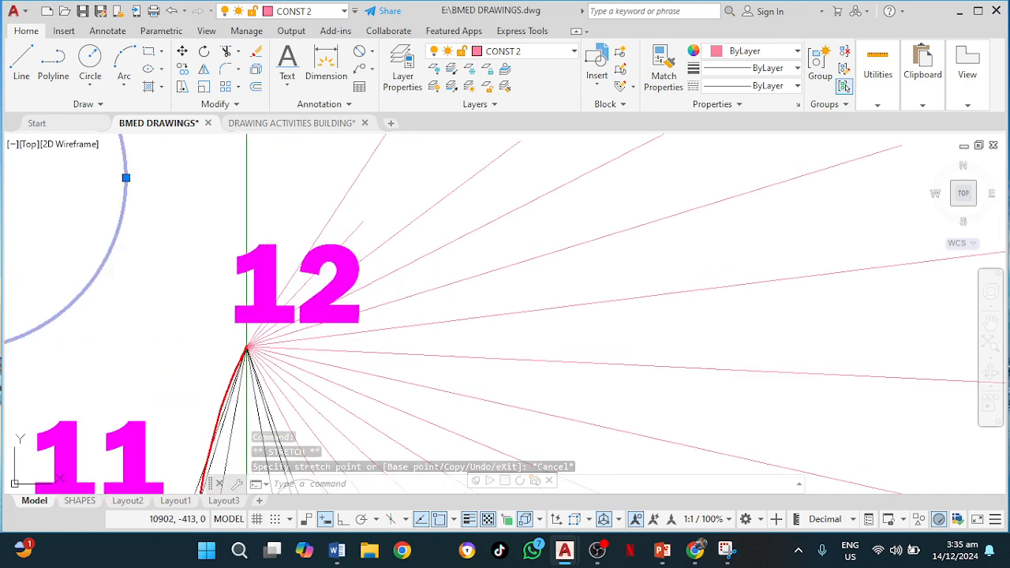
click(353, 238)
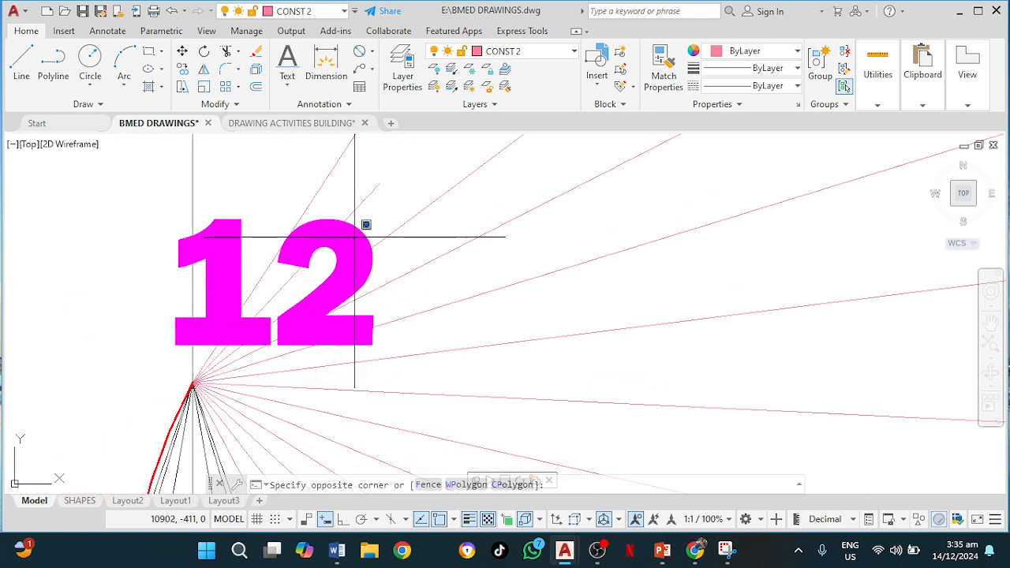
click(358, 226)
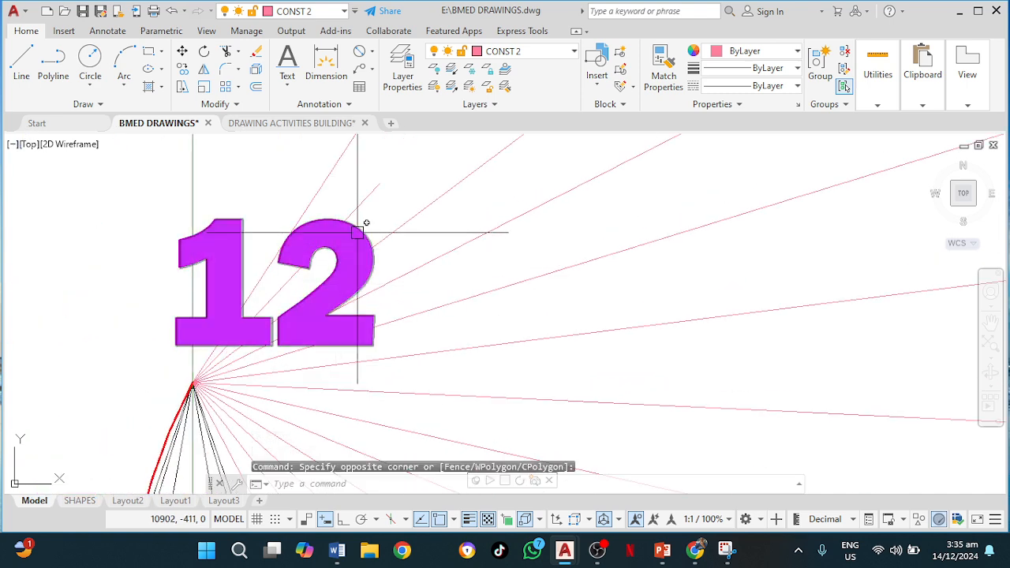
Step: Move the label 12 to the empty area beside the cone's apex, clear of the radiating lines
click(163, 345)
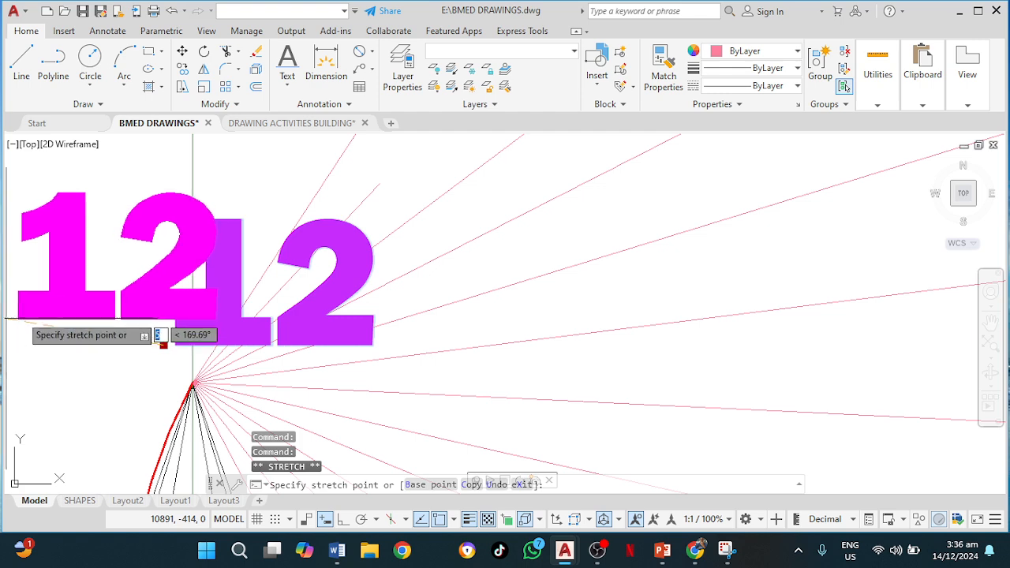
middle_drag(26, 312, 204, 279)
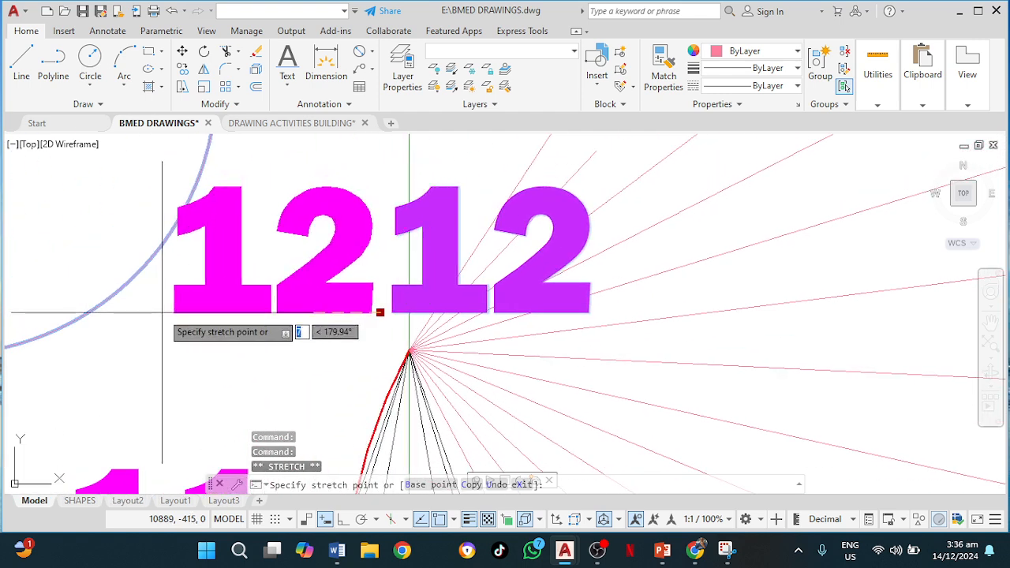
click(163, 312)
key(Escape)
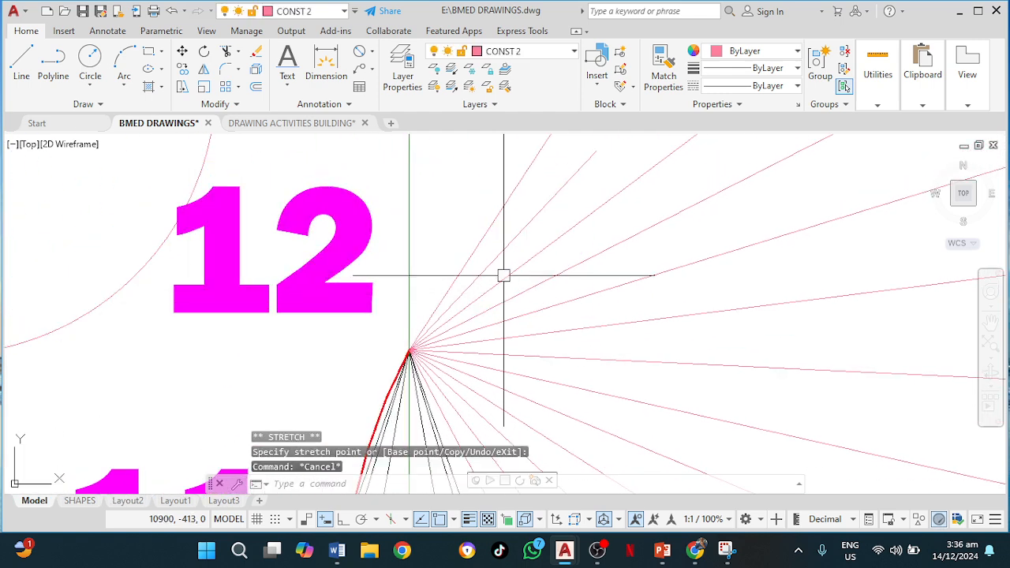
scroll(541, 248, down, 2)
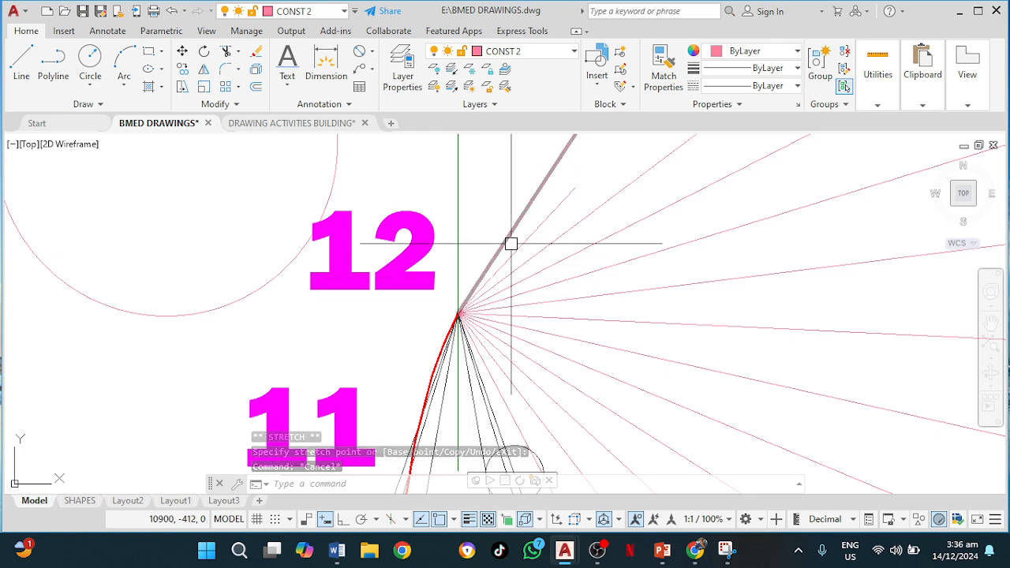
scroll(604, 280, down, 3)
scroll(755, 309, down, 1)
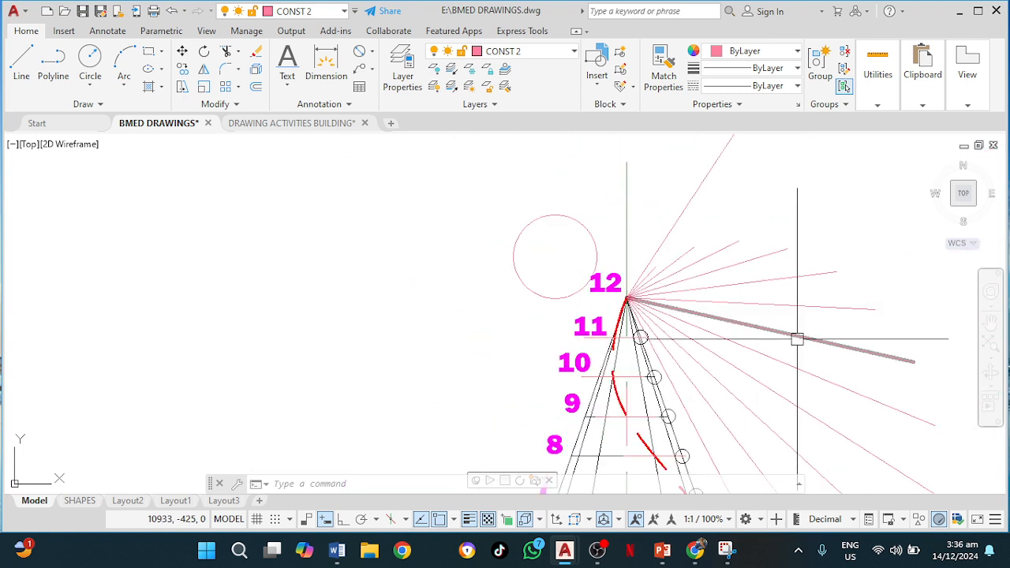
middle_drag(793, 340, 542, 254)
scroll(592, 275, down, 2)
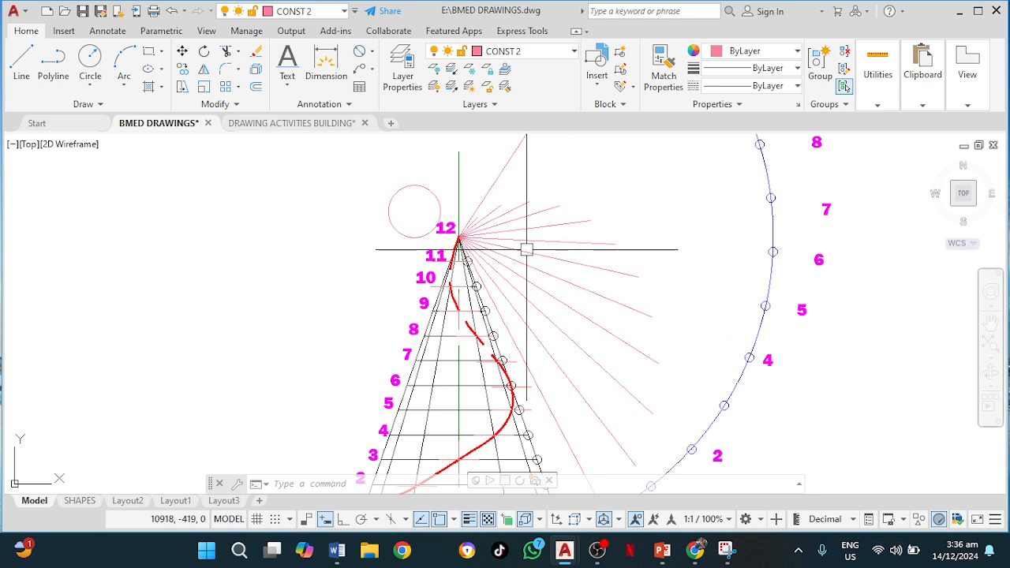
click(497, 211)
click(592, 223)
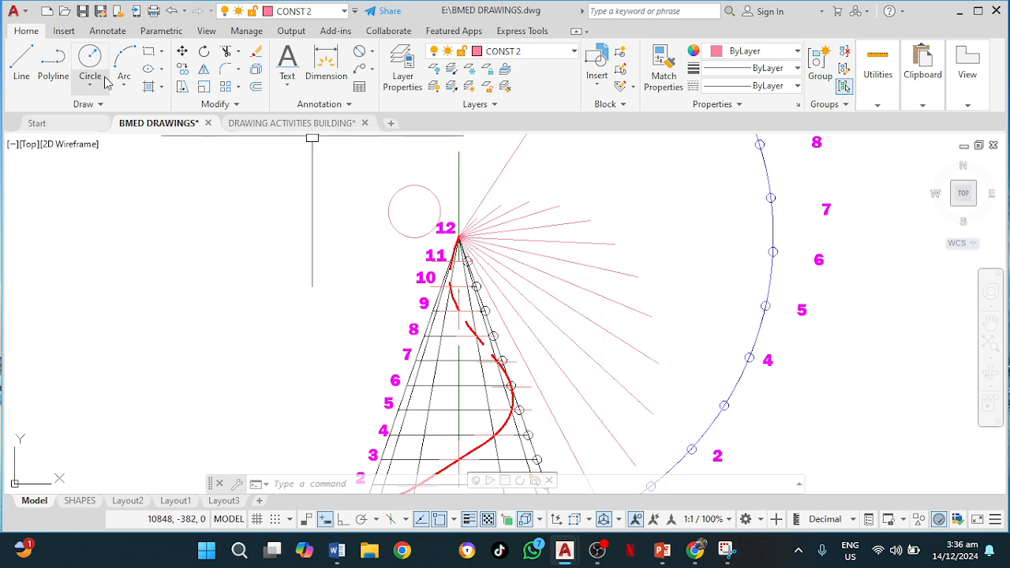
text(PL)
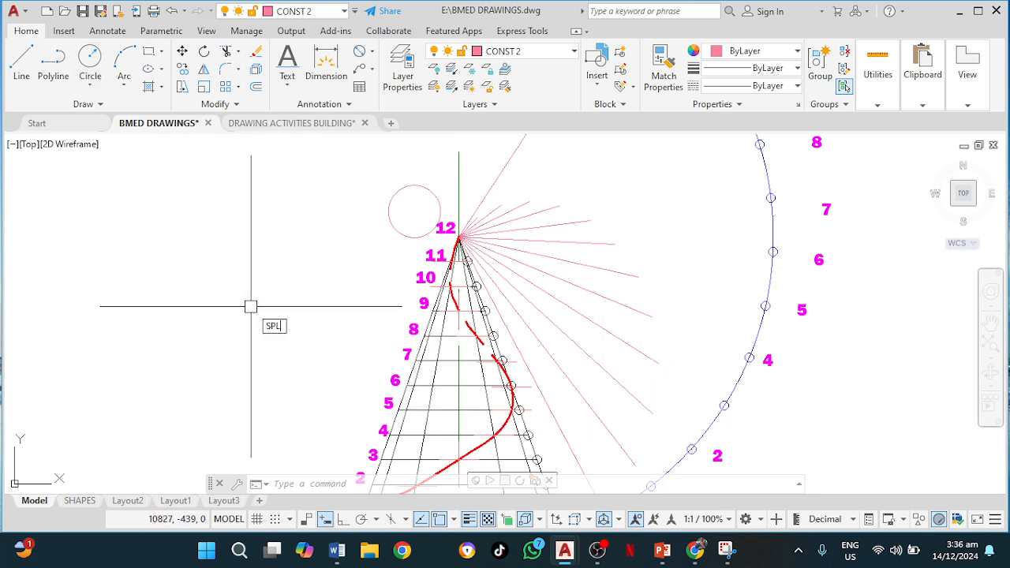
key(Return)
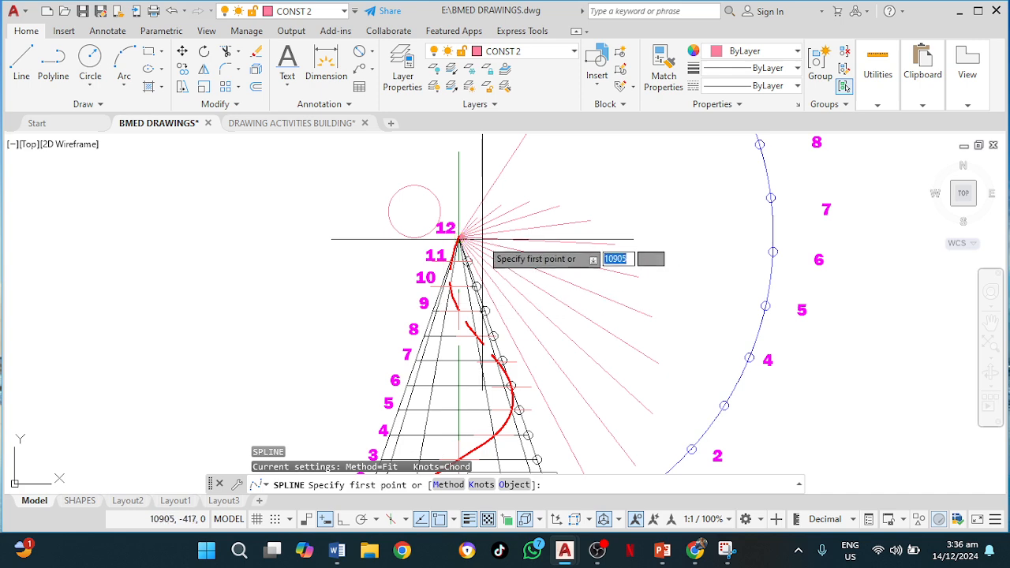
scroll(454, 236, up, 4)
scroll(433, 233, up, 4)
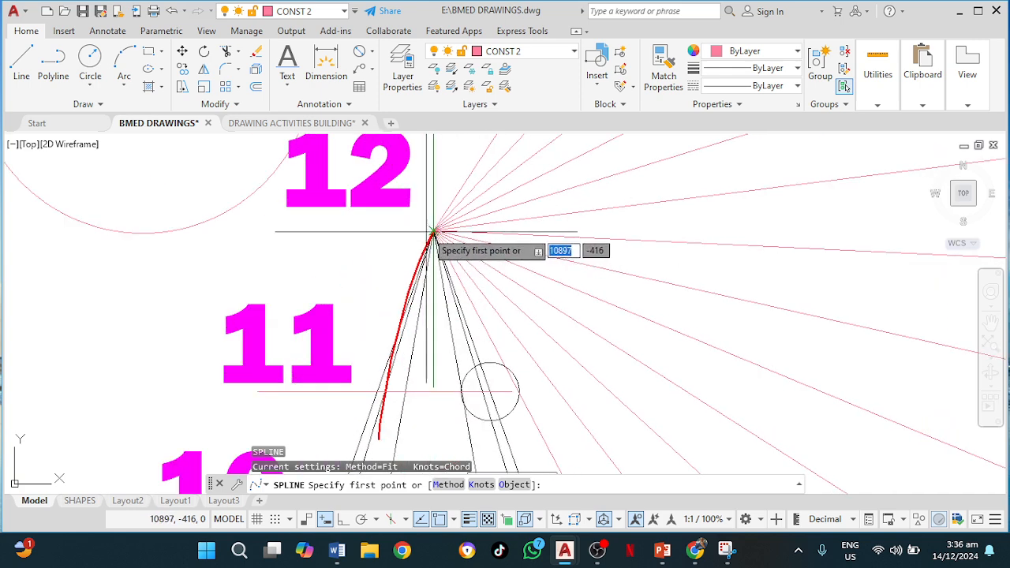
click(433, 232)
scroll(454, 209, down, 2)
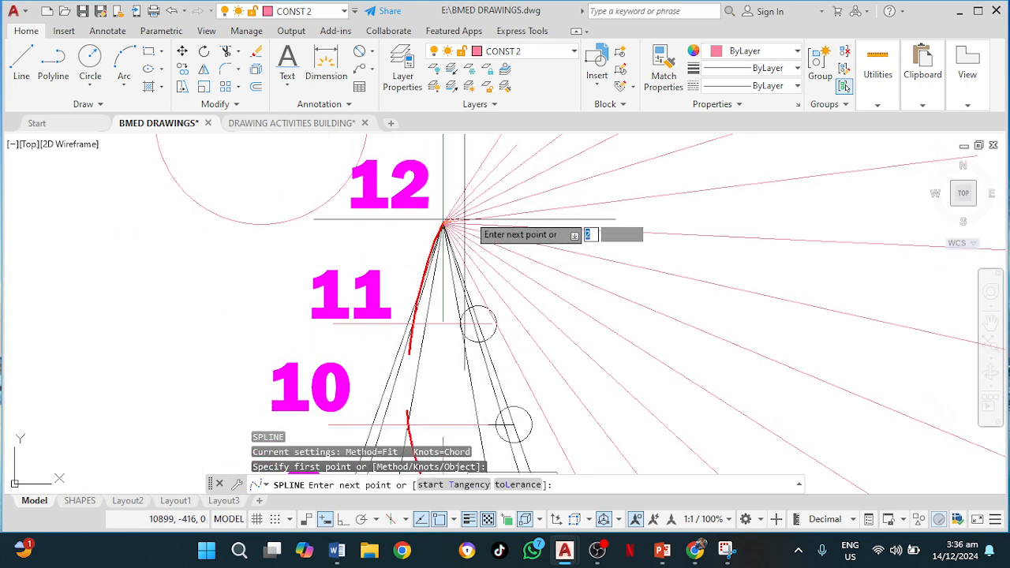
middle_drag(473, 214, 350, 305)
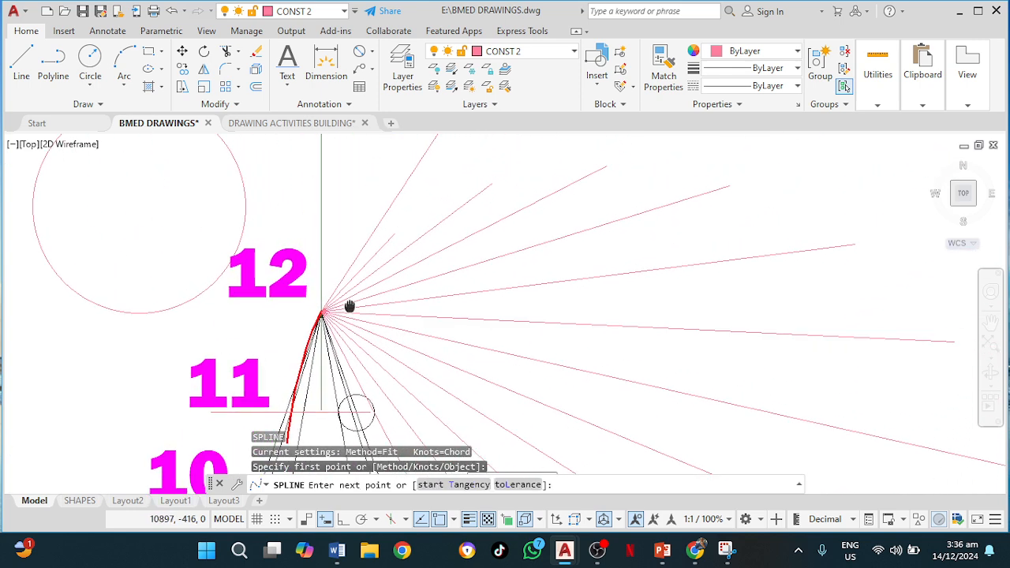
click(383, 246)
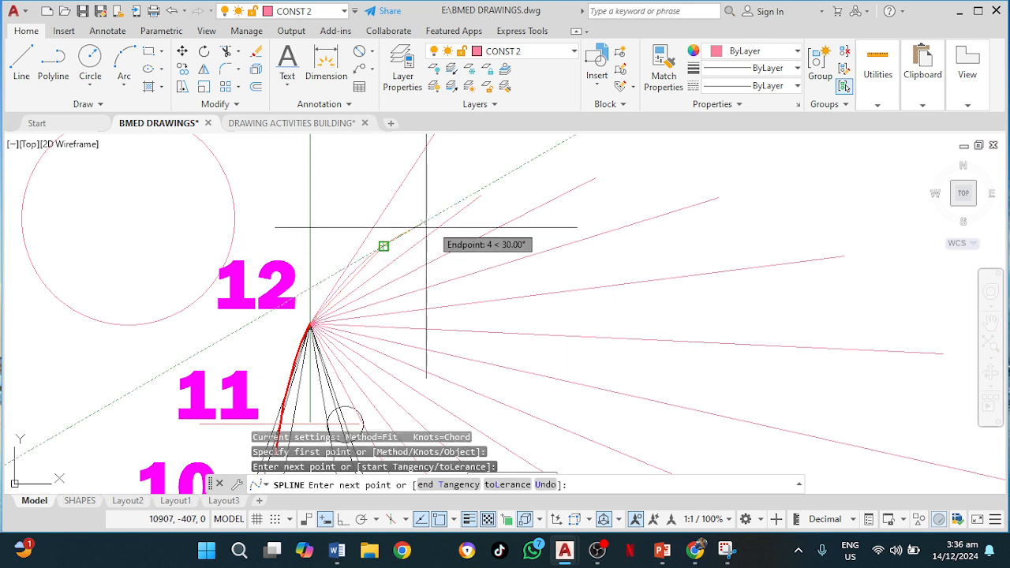
key(Escape)
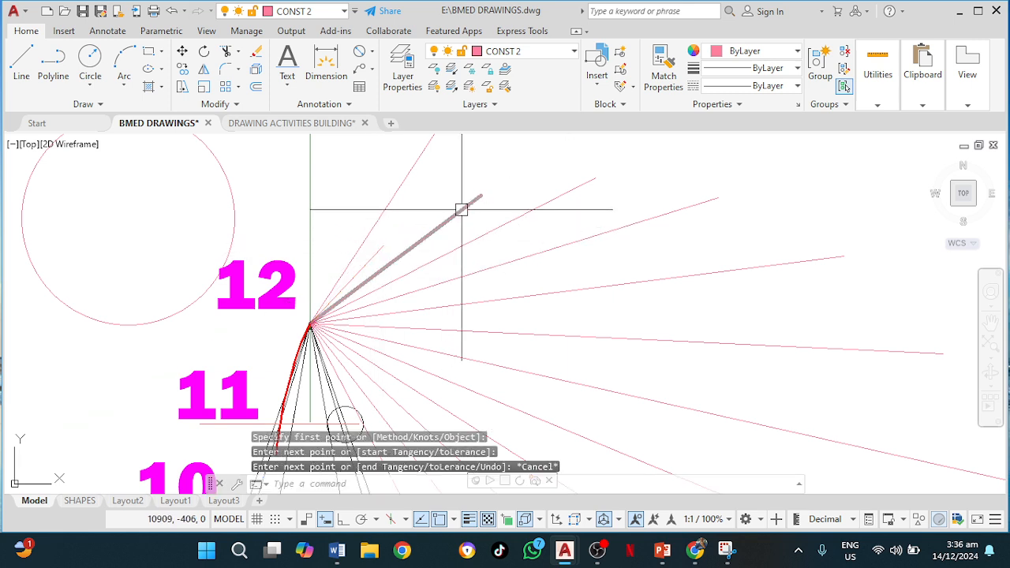
Step: Make OUTLINE P&S the current layer and start a spline from the cone's apex through the ends of rays 11 and 10
click(527, 53)
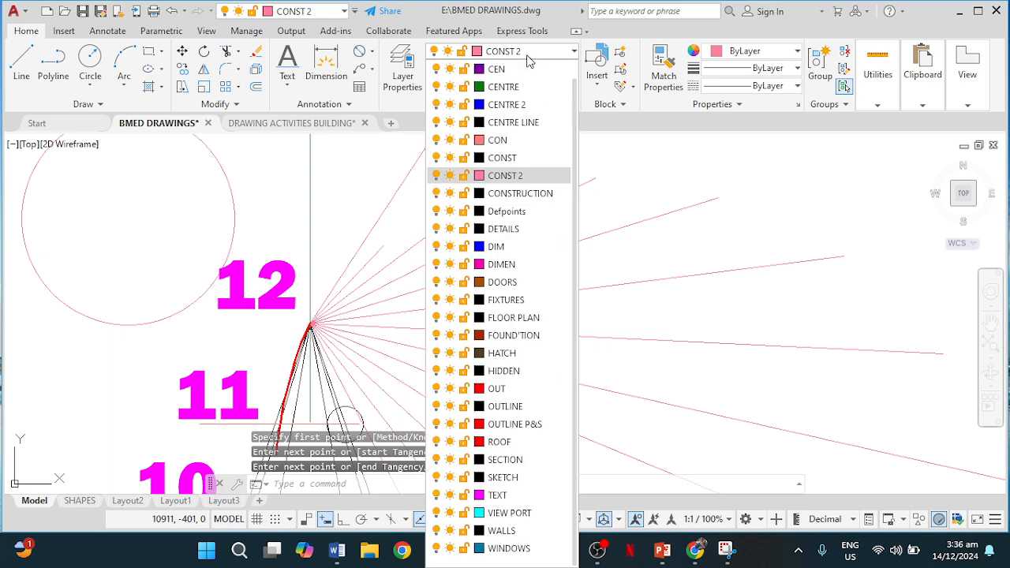
click(515, 425)
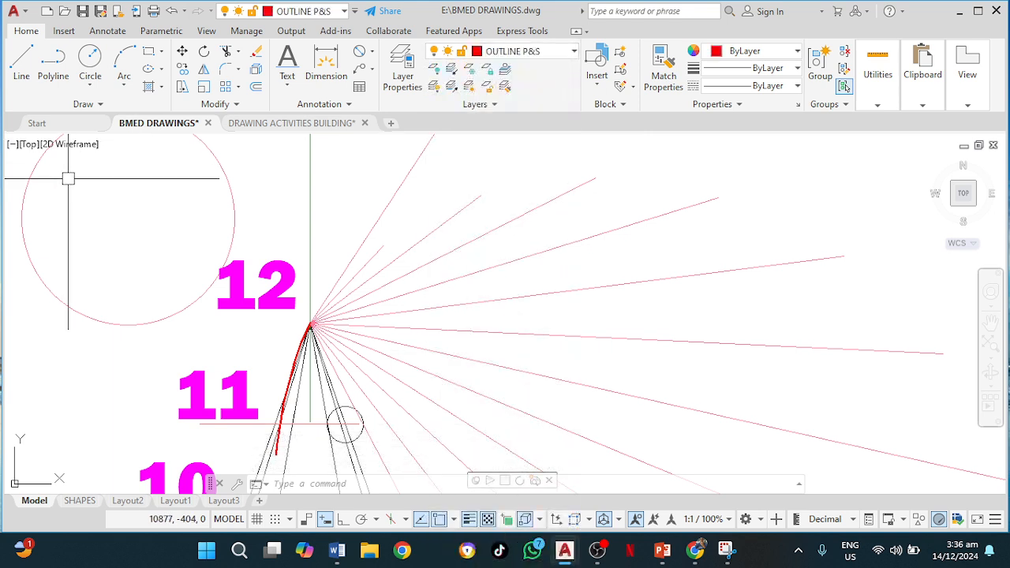
text(SPL)
key(Return)
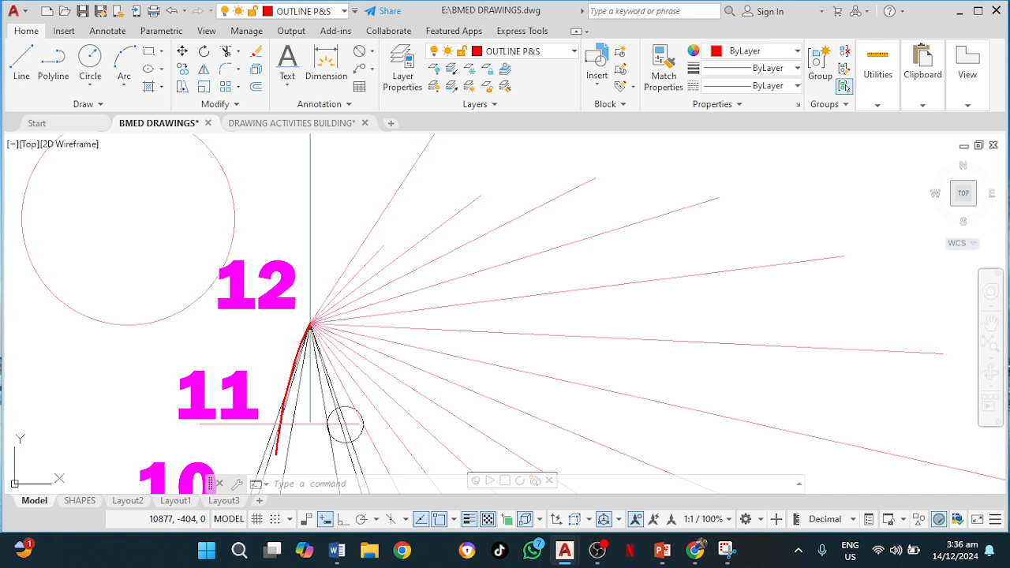
scroll(311, 323, up, 3)
click(315, 319)
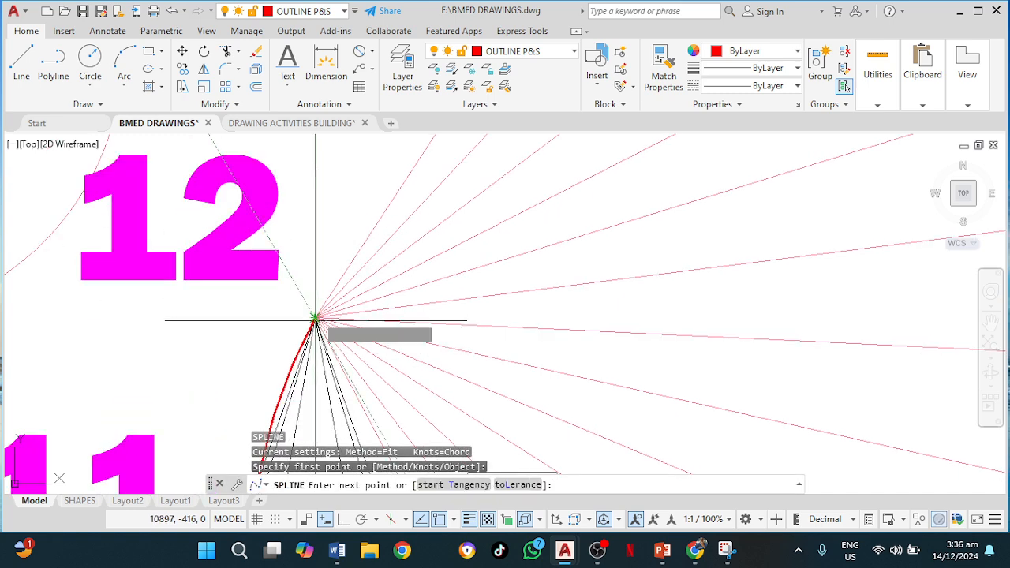
scroll(356, 265, down, 2)
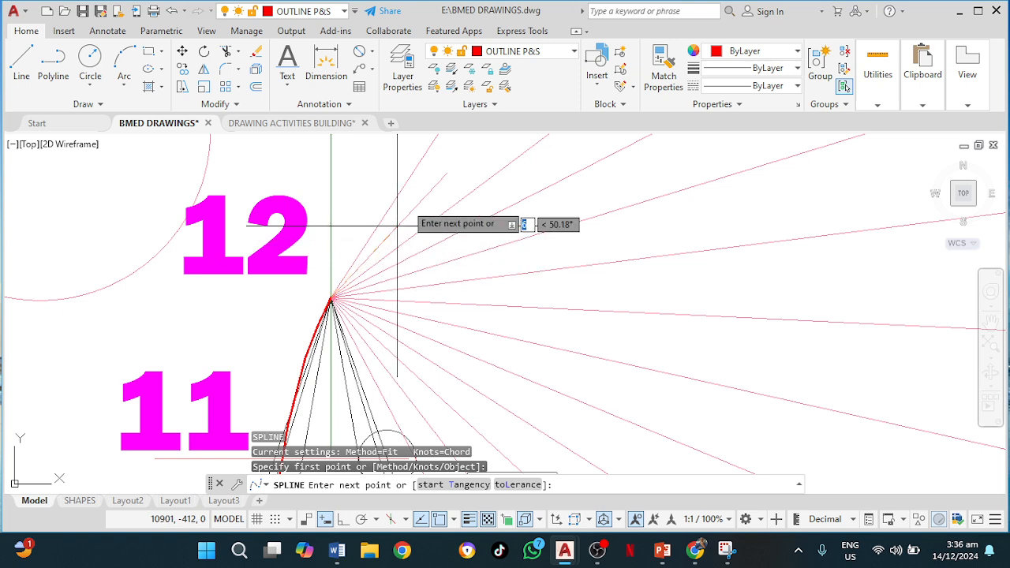
click(446, 173)
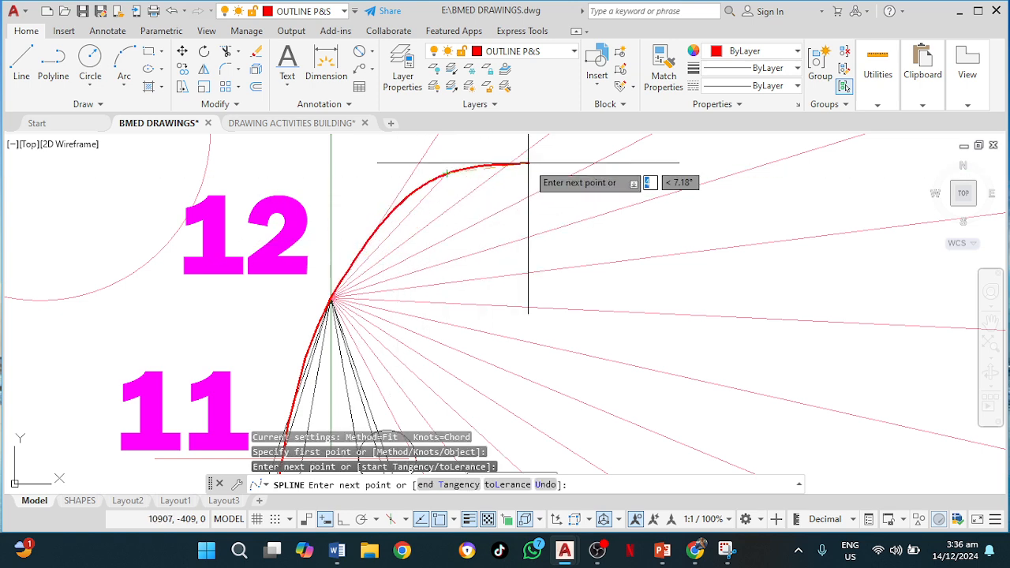
mouse_move(530, 150)
middle_down()
mouse_move(428, 221)
mouse_move(248, 308)
middle_up()
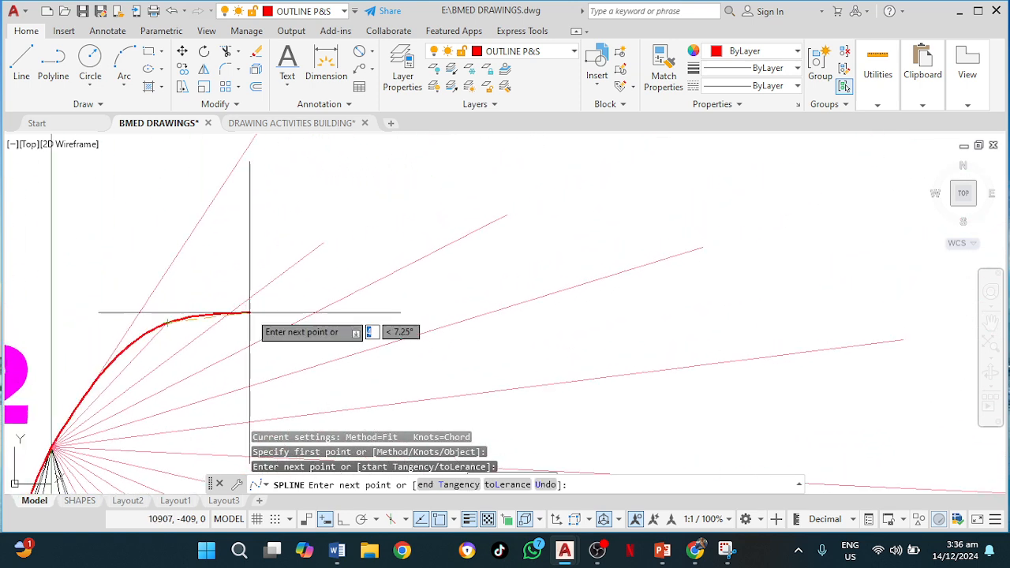
click(324, 242)
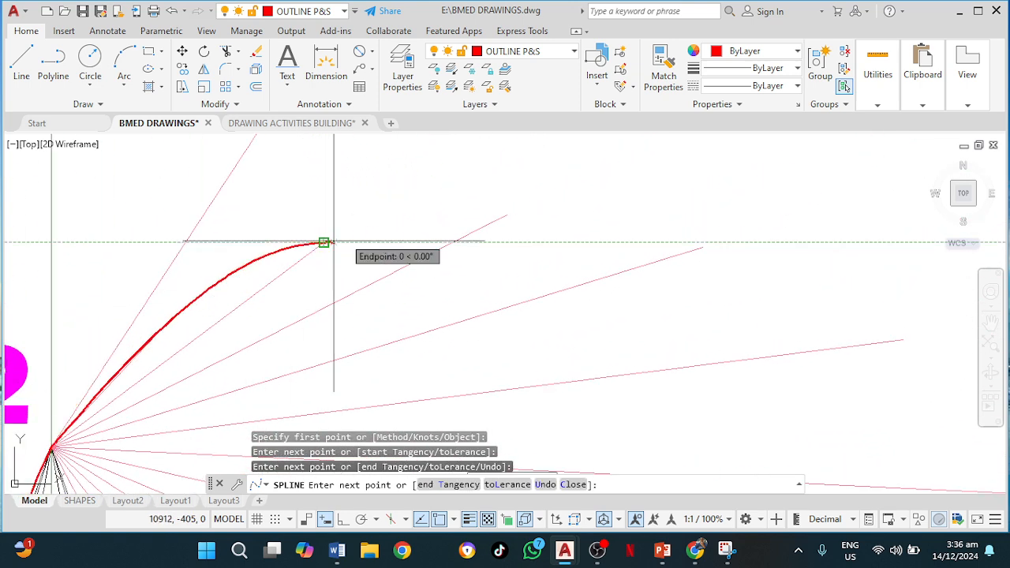
Step: Continue the spline through the trimmed ends of rays 9, 8, 7 and 6
click(506, 214)
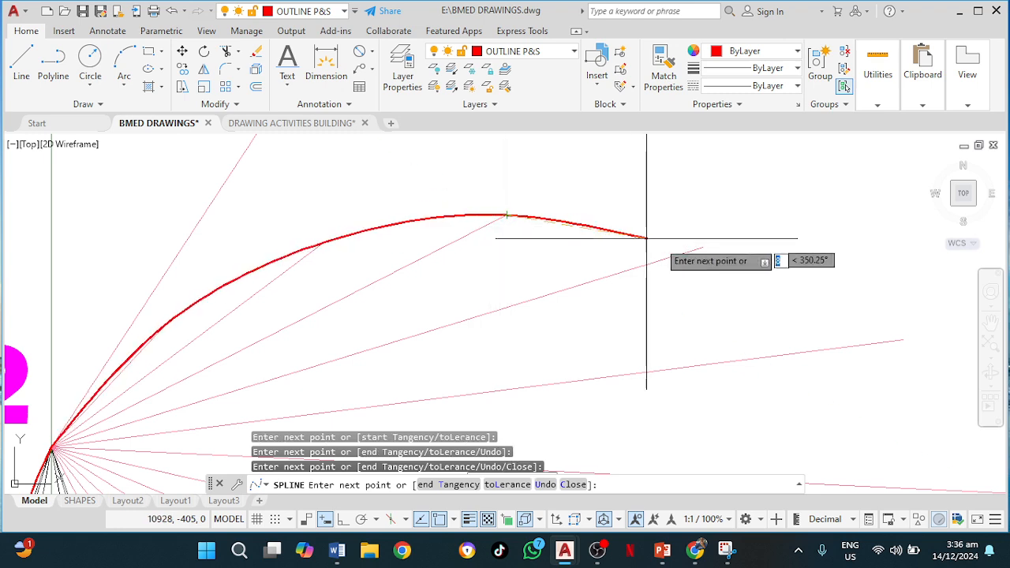
click(702, 247)
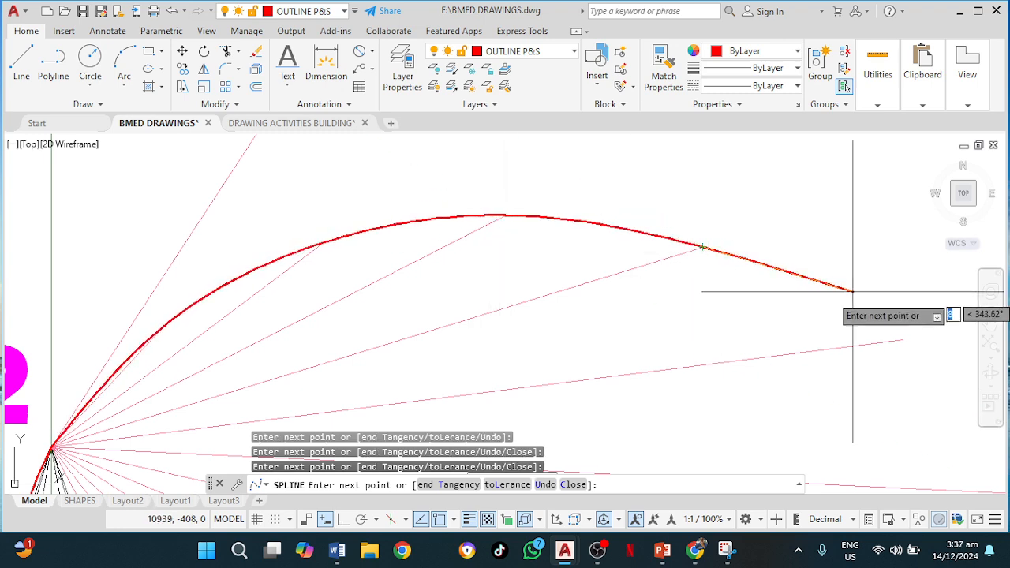
middle_drag(877, 307, 731, 261)
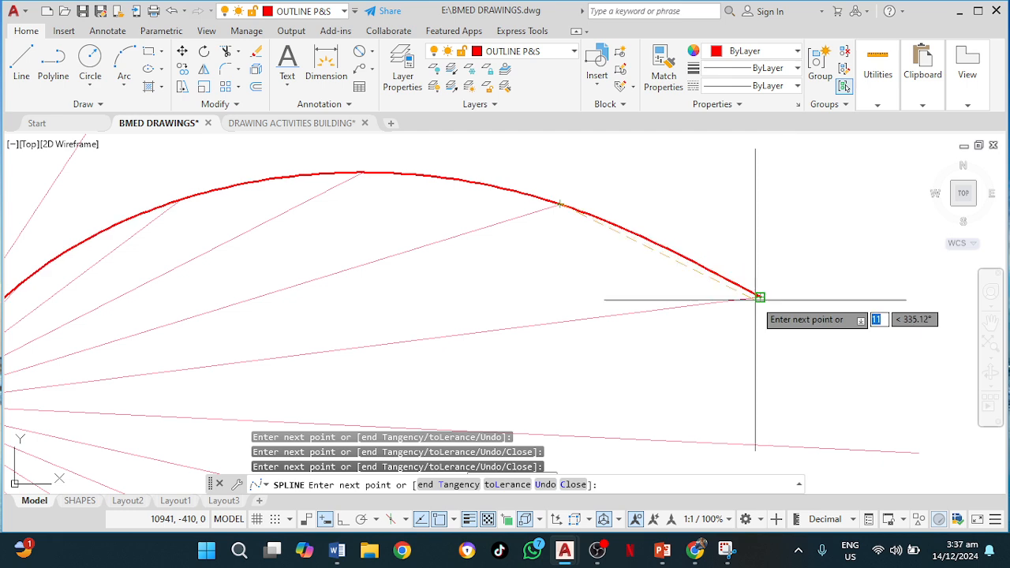
click(759, 298)
scroll(816, 343, down, 3)
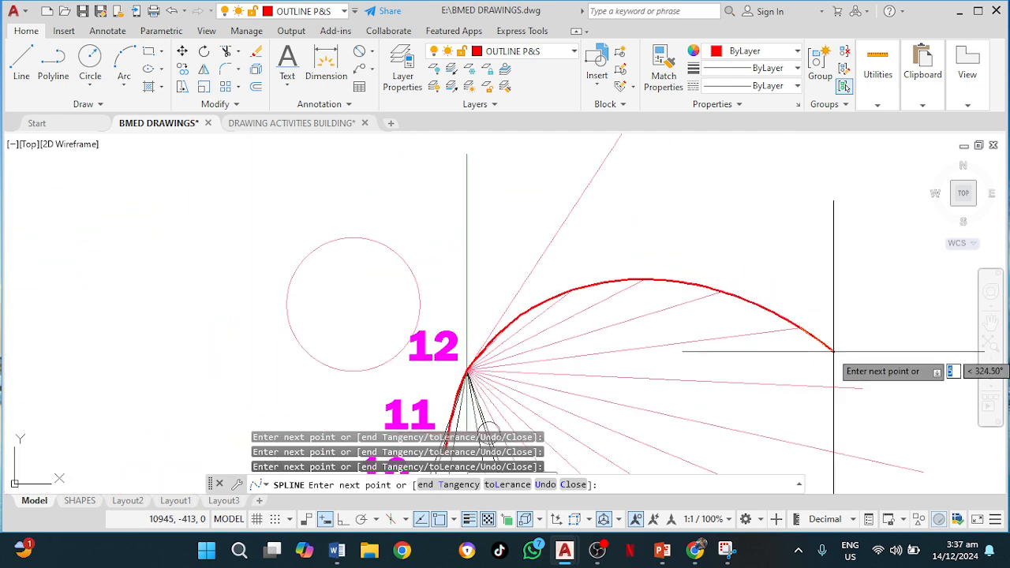
mouse_move(813, 339)
middle_down()
mouse_move(851, 380)
mouse_move(572, 239)
middle_up()
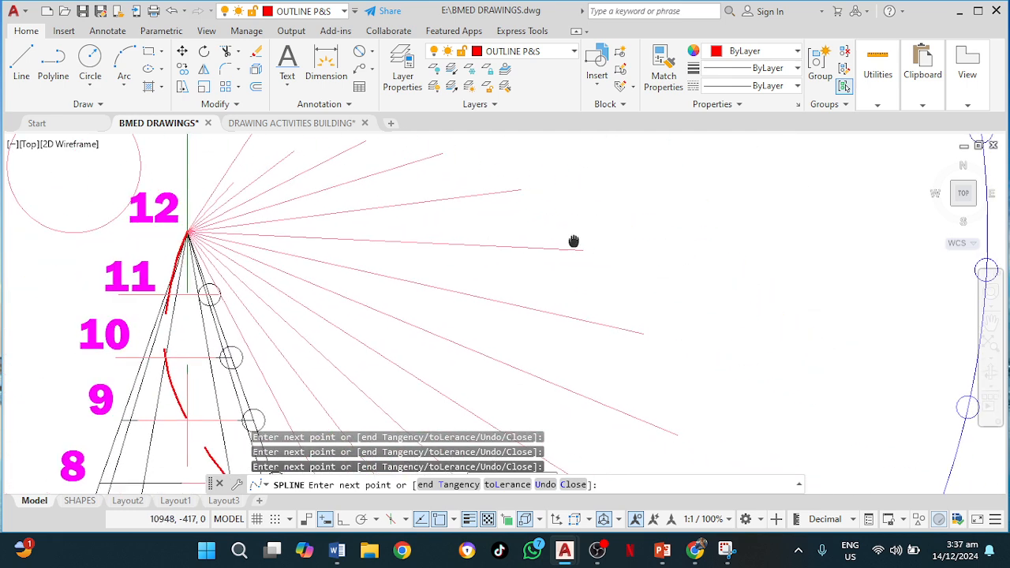
Step: Continue the spline through the ends of rays 5 to 1 and point P, and finish it a little beyond P
click(645, 333)
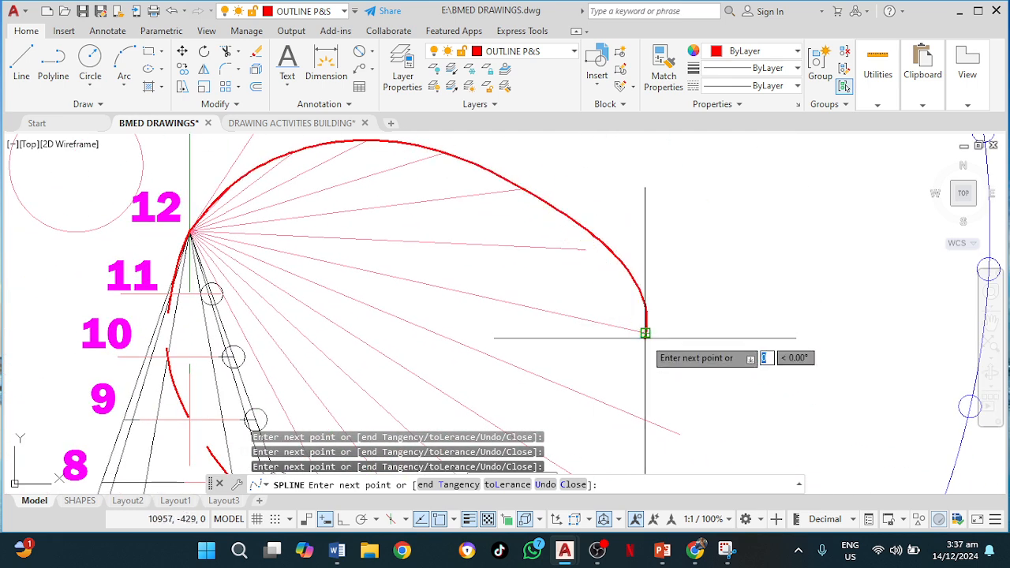
click(680, 434)
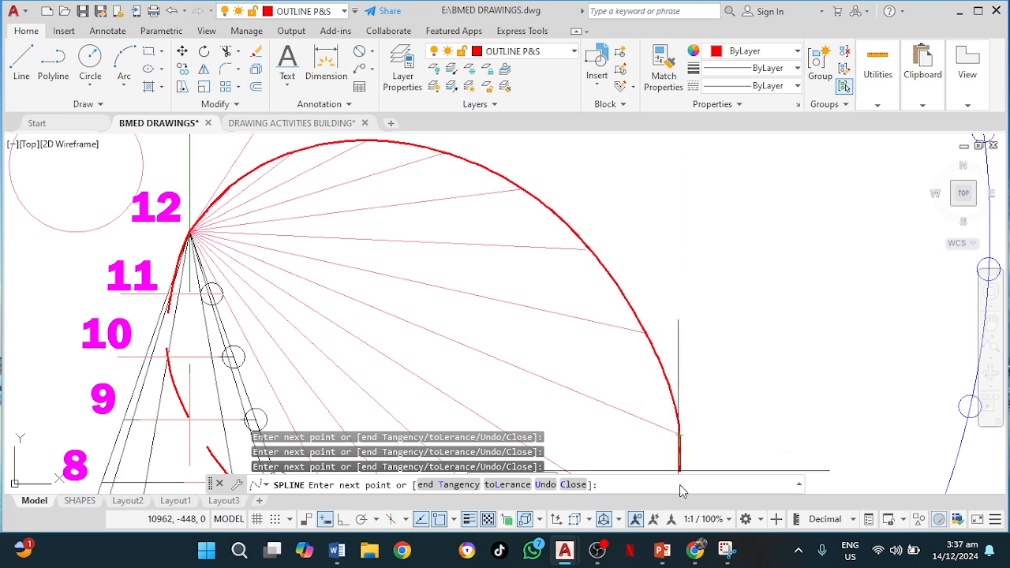
middle_drag(684, 411, 613, 152)
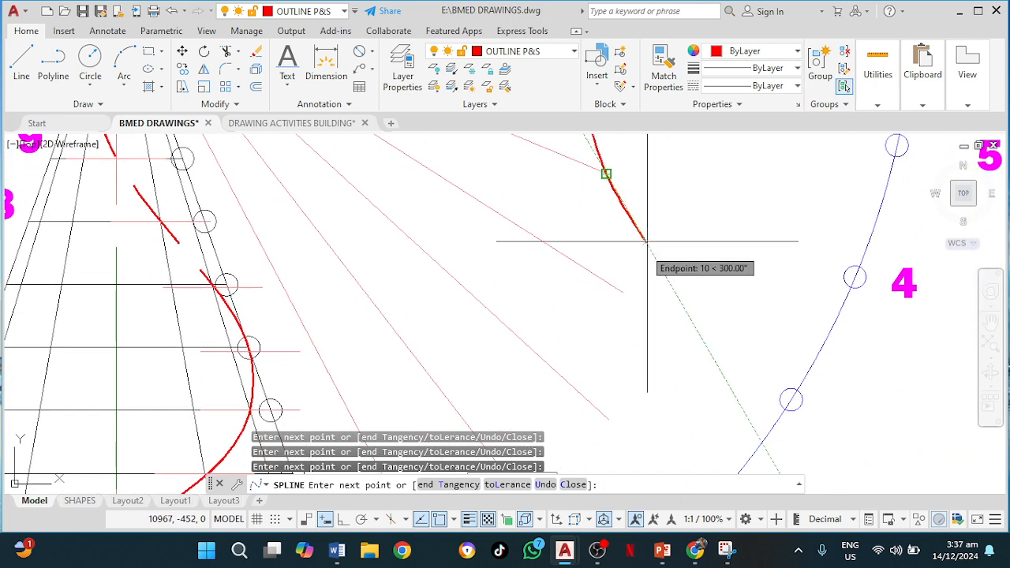
click(627, 306)
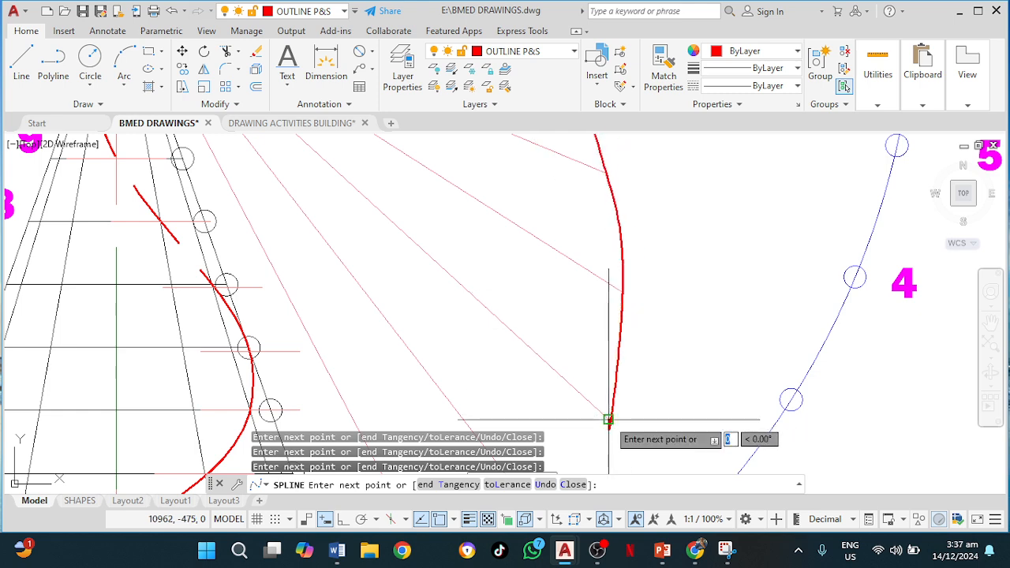
mouse_move(607, 417)
middle_down()
mouse_move(589, 172)
mouse_move(584, 248)
middle_up()
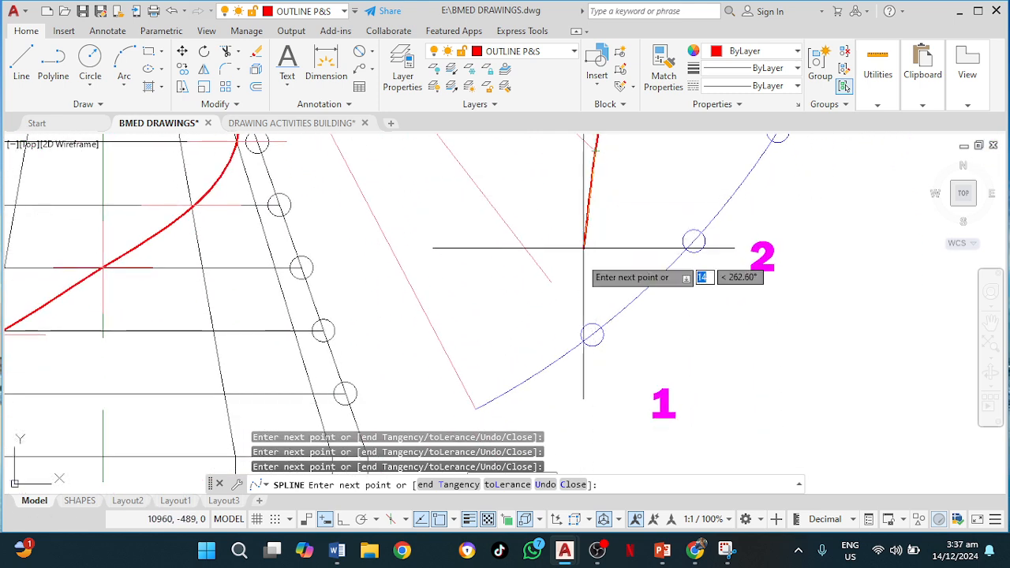
click(476, 409)
middle_drag(475, 409, 520, 196)
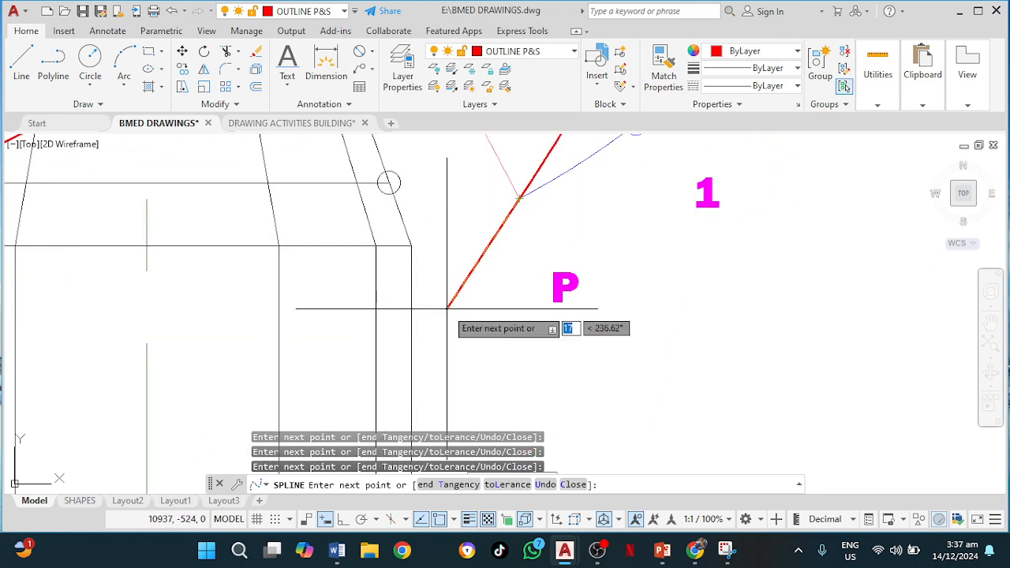
key(Return)
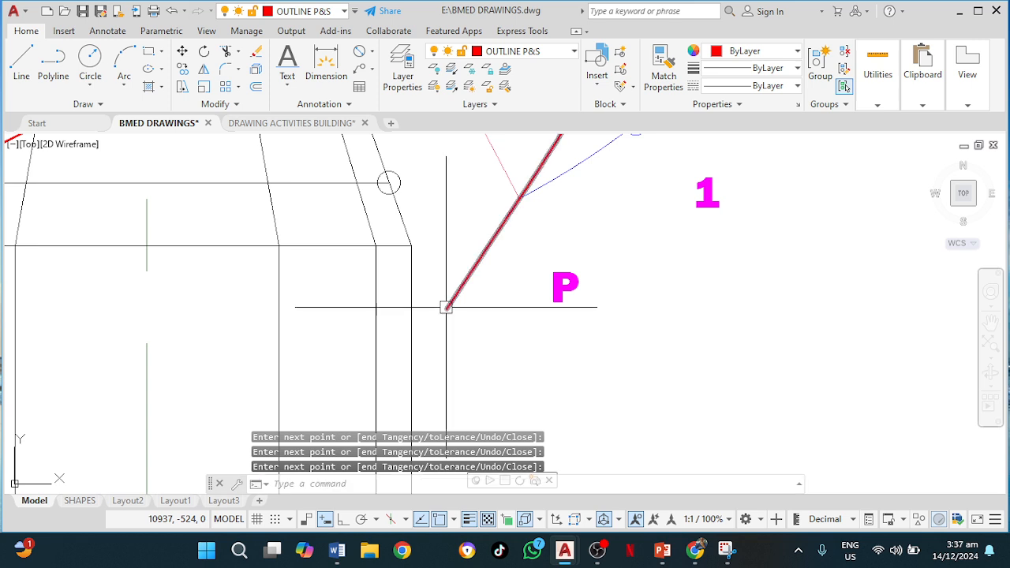
Step: Finish the outline spline and trim off its short overshoot beyond point P on the development arc
key(Return)
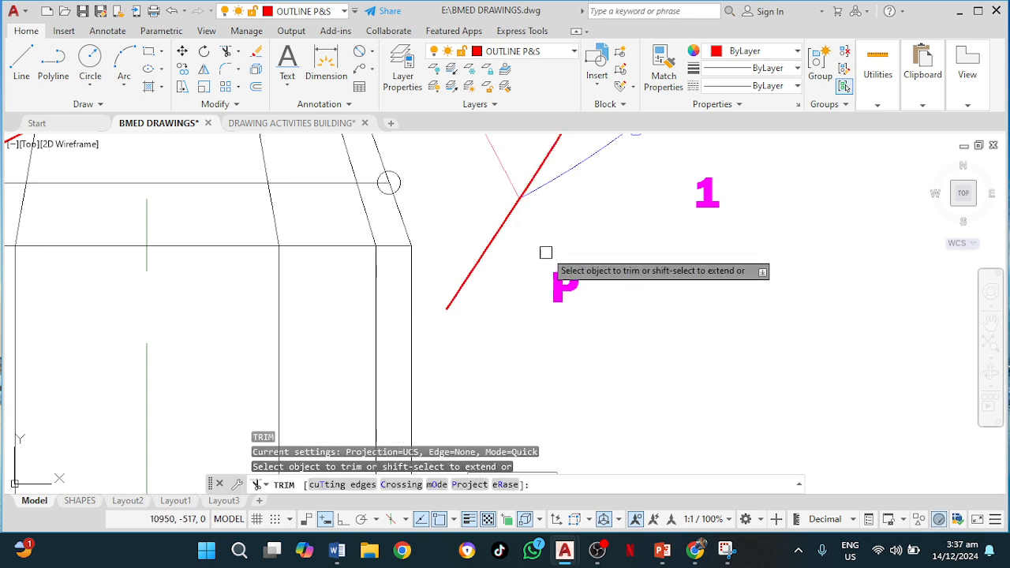
click(514, 208)
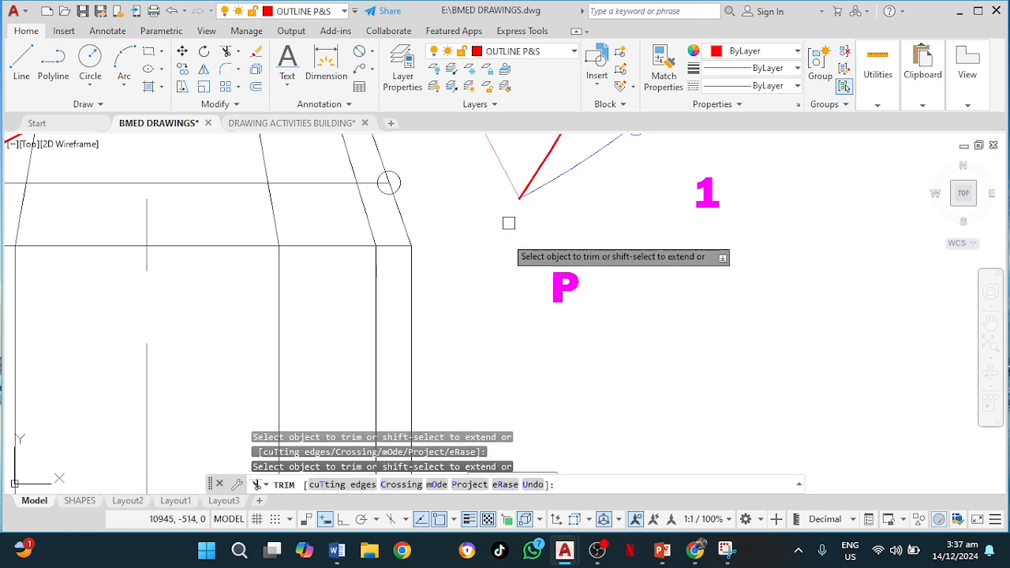
key(Escape)
scroll(510, 228, down, 3)
scroll(566, 254, down, 5)
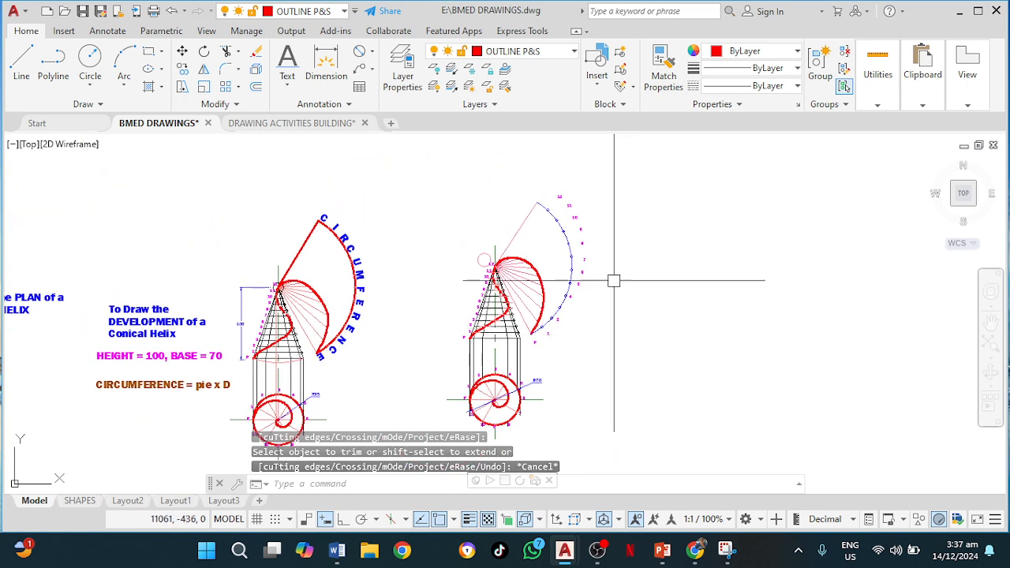
Step: Match the outline spline's properties onto the circumference arc and the straight line from the apex to the arc's upper end
scroll(546, 244, up, 3)
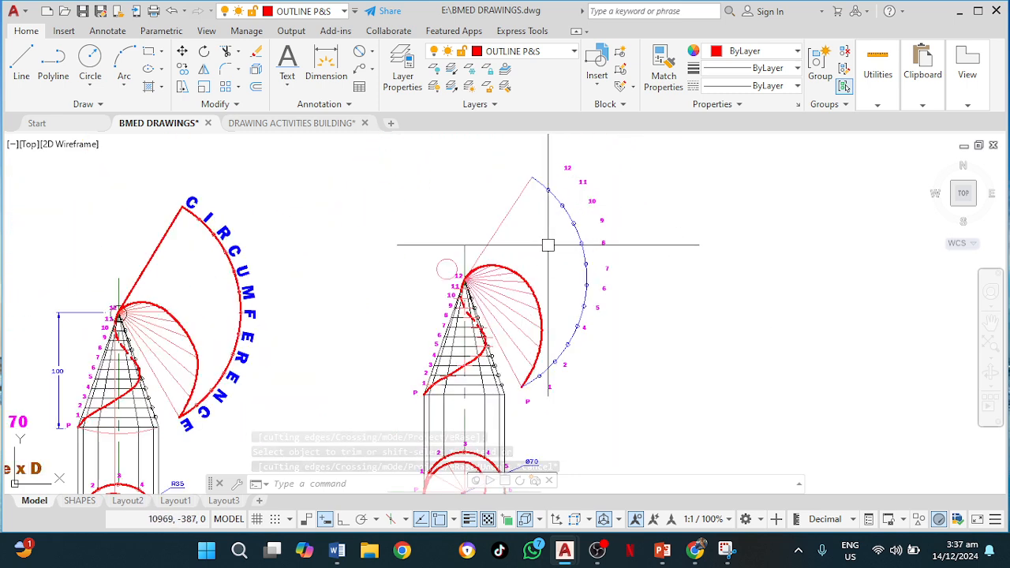
text(M)
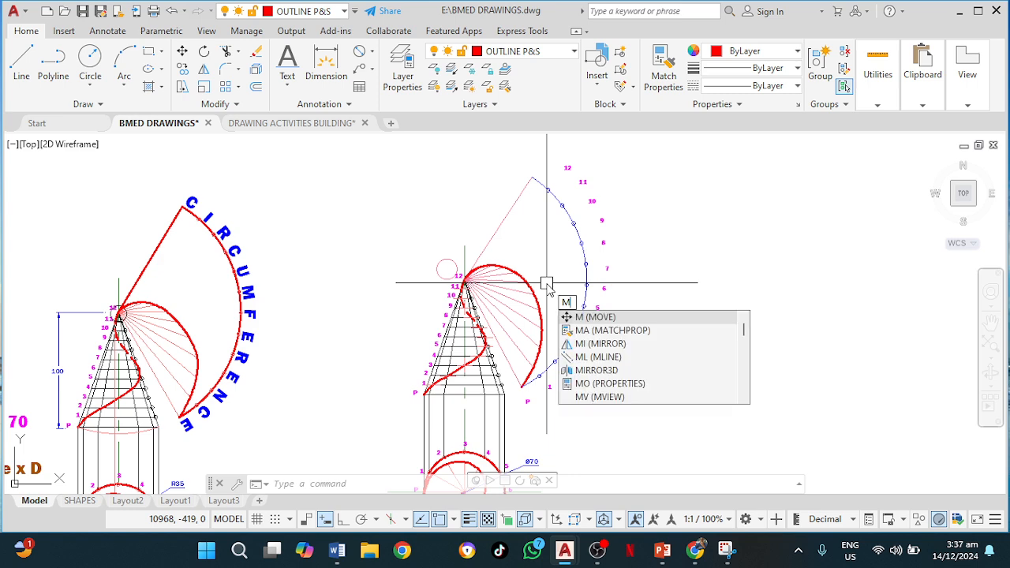
text(A)
key(Return)
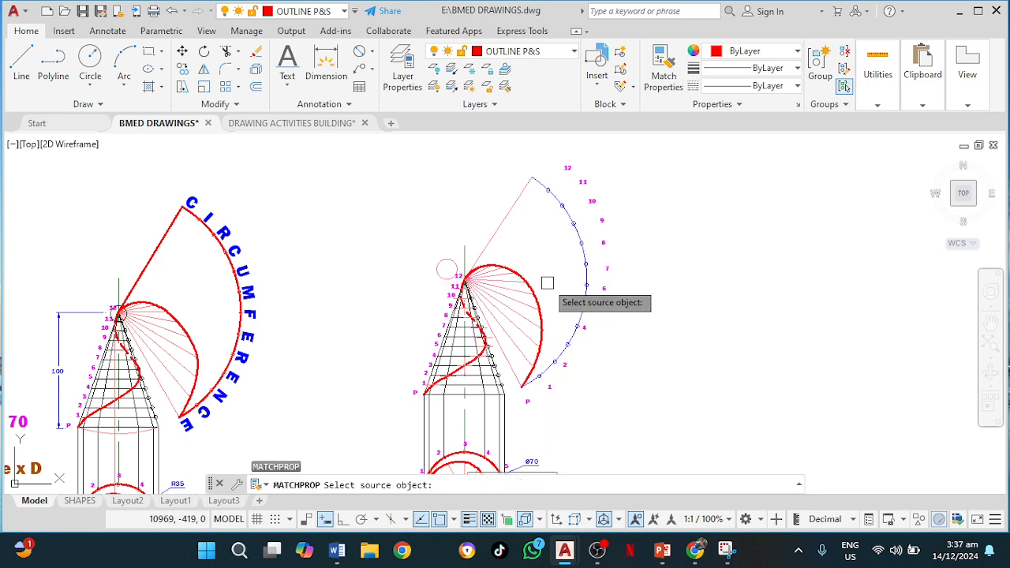
scroll(537, 284, up, 5)
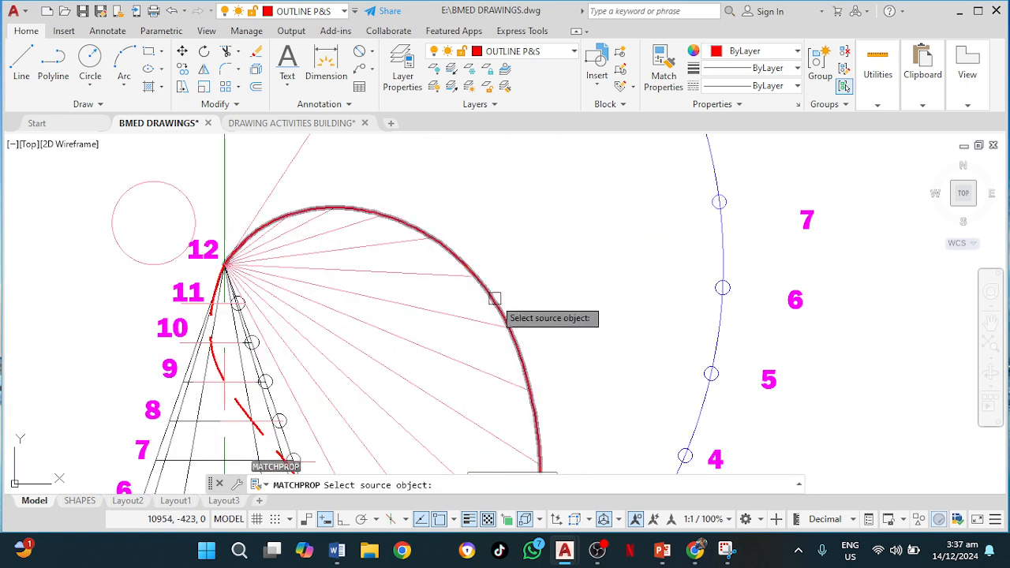
click(497, 295)
click(720, 254)
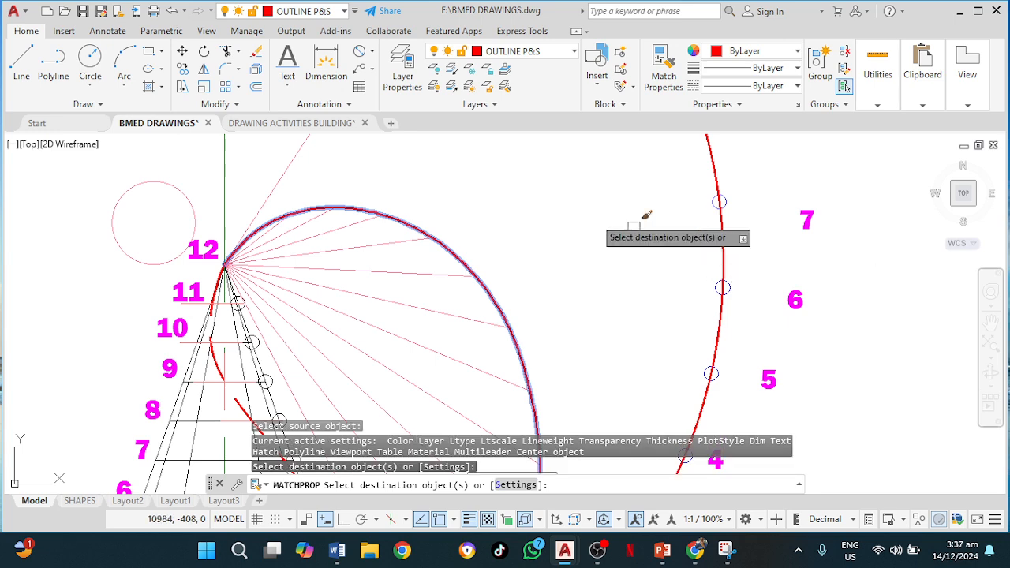
scroll(514, 198, down, 6)
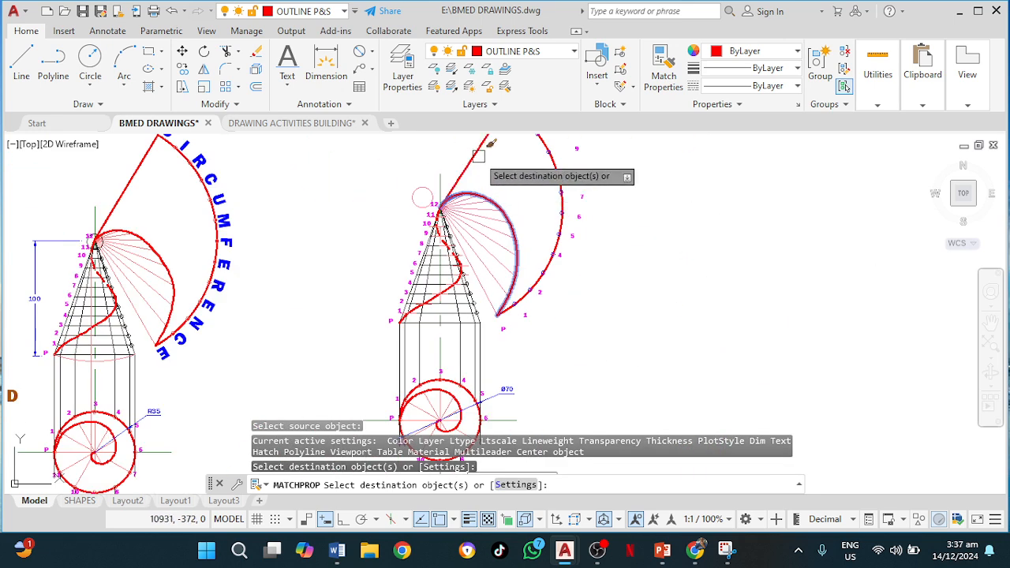
click(479, 156)
middle_drag(679, 192, 643, 275)
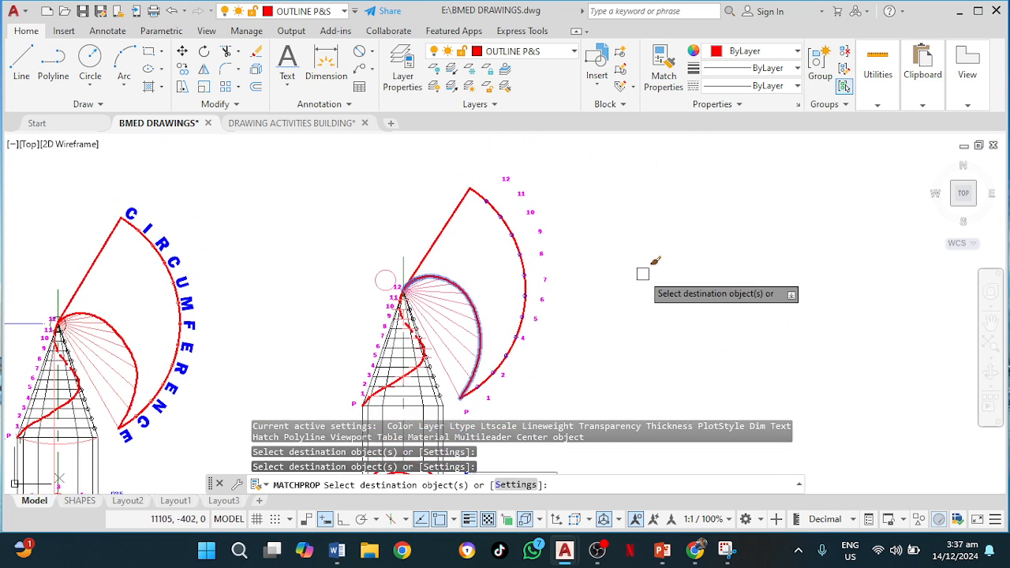
key(Escape)
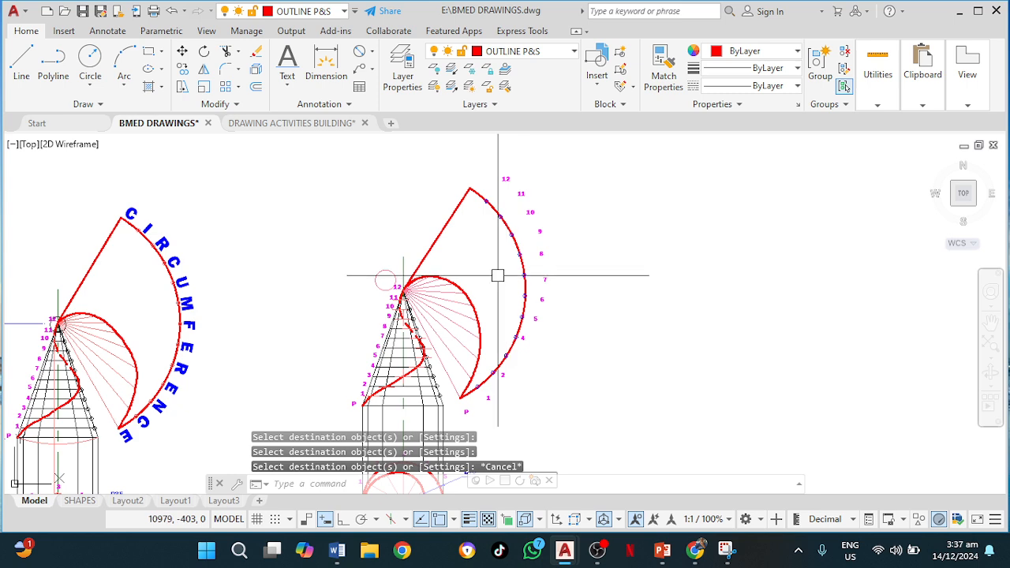
Step: Add the arc-aligned text CIRCUMFERENCE in red along the copied cone's development arc
scroll(497, 272, up, 1)
scroll(497, 271, down, 1)
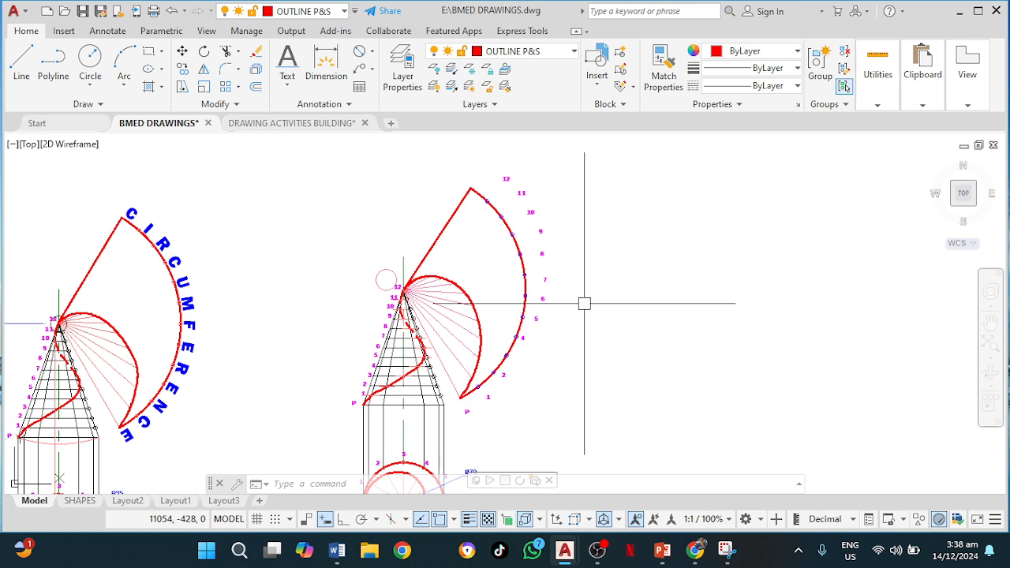
text(RCT)
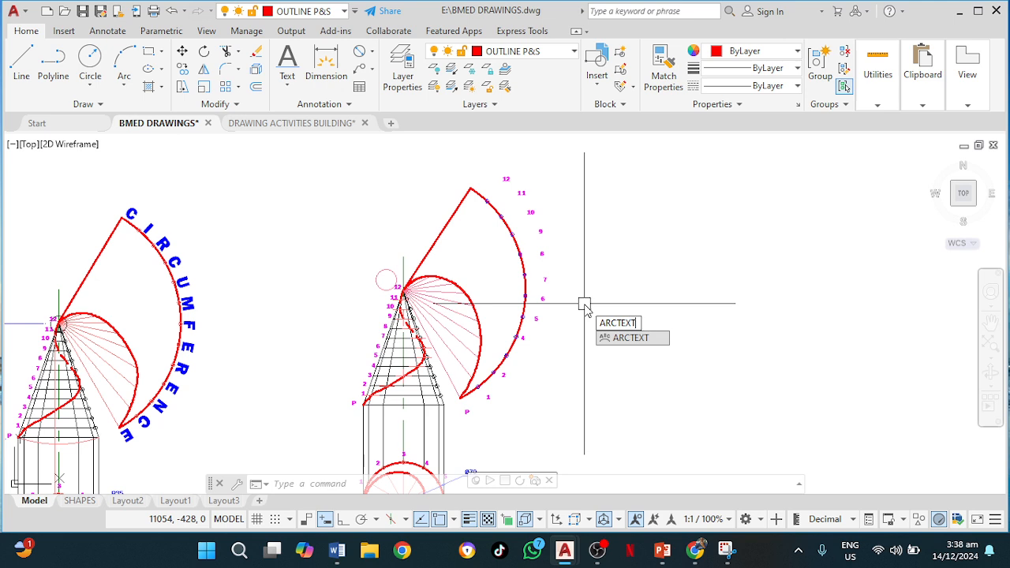
text(EXT)
key(Return)
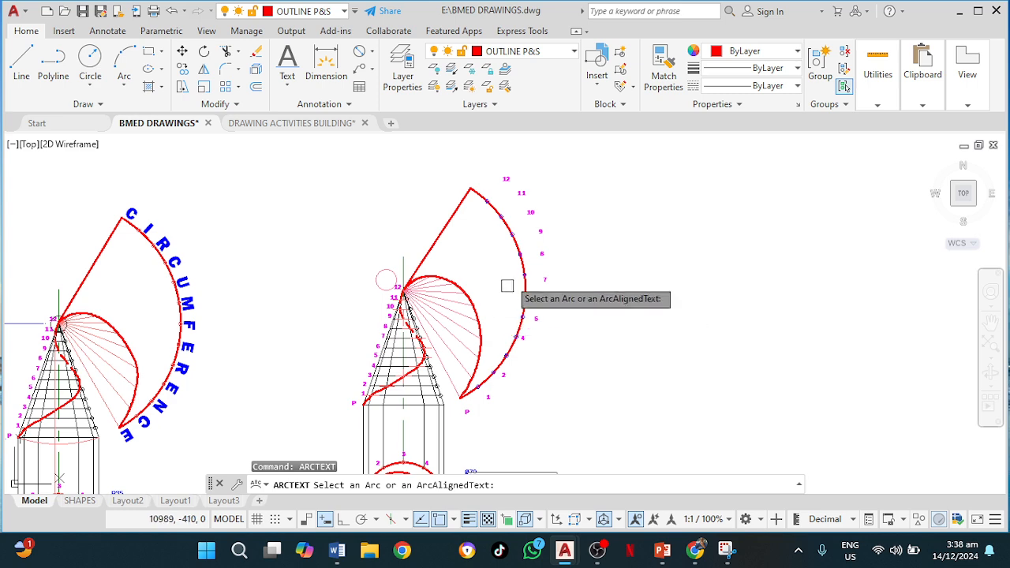
scroll(502, 251, up, 2)
click(522, 237)
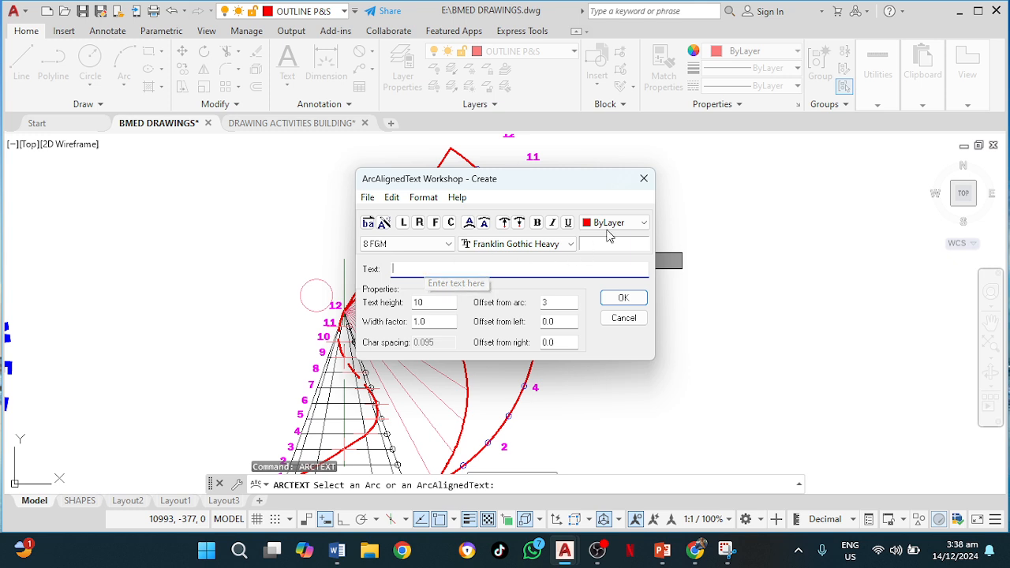
click(645, 224)
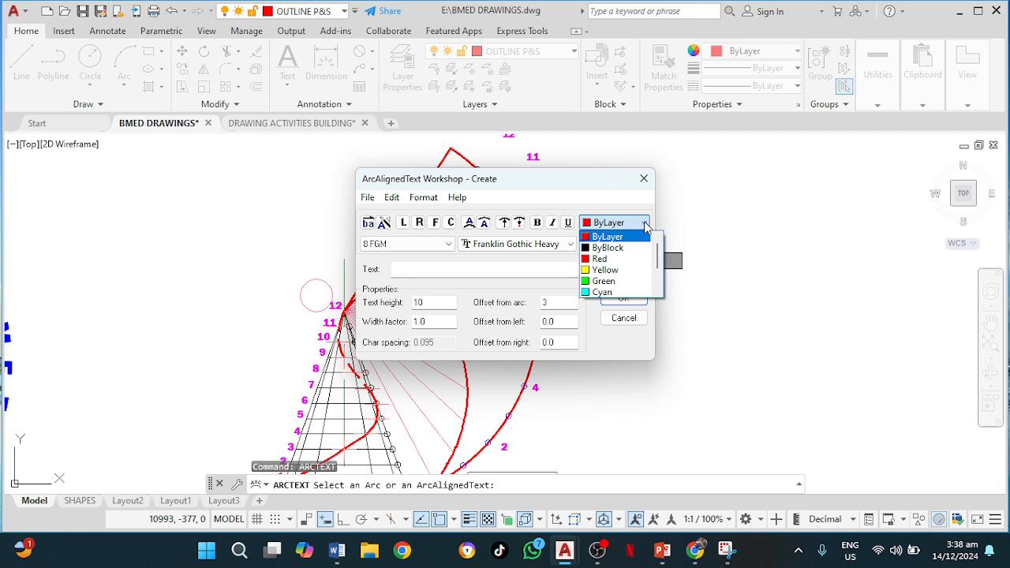
click(617, 260)
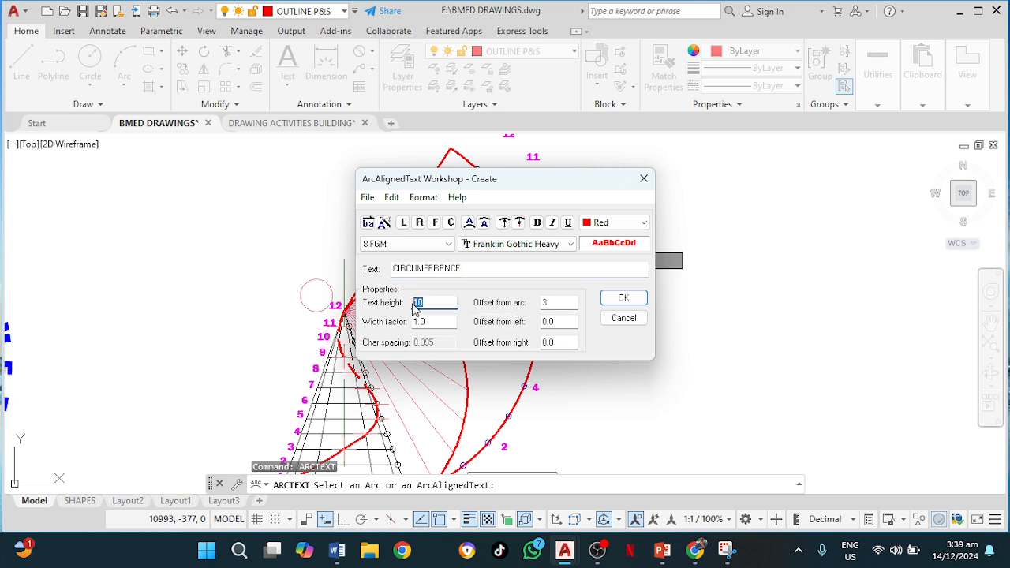
click(623, 300)
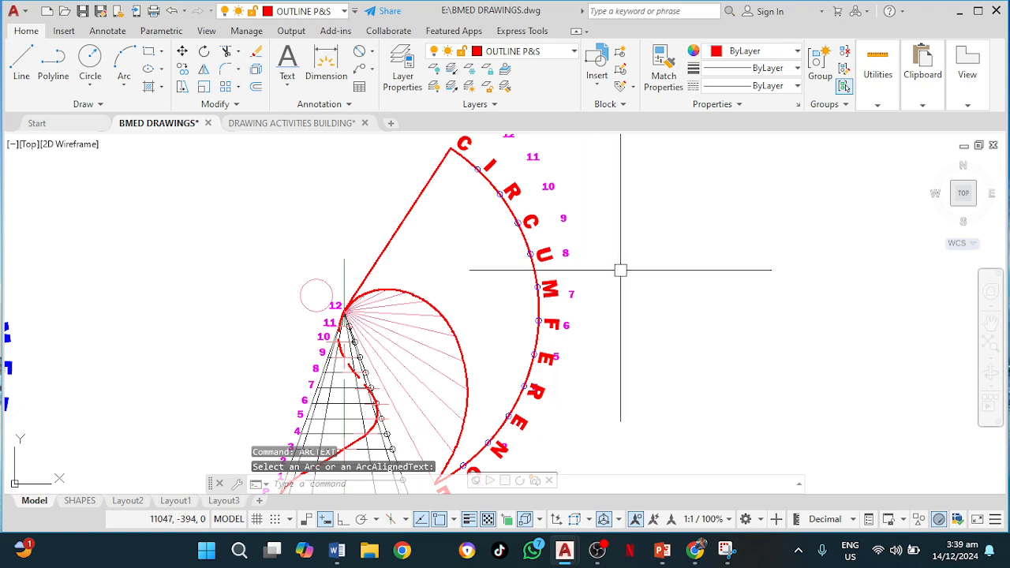
scroll(616, 276, down, 2)
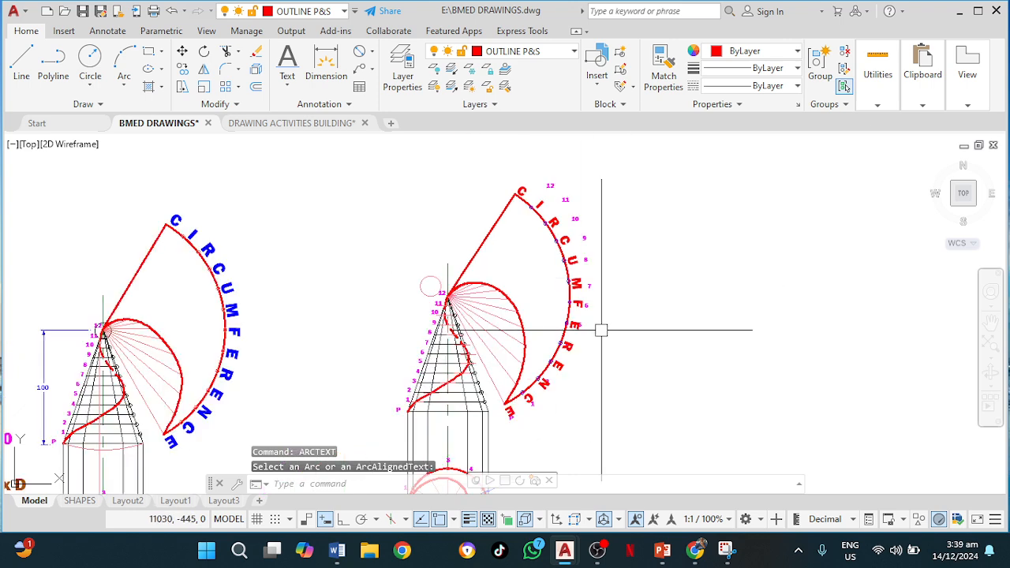
scroll(601, 331, up, 1)
scroll(599, 332, down, 1)
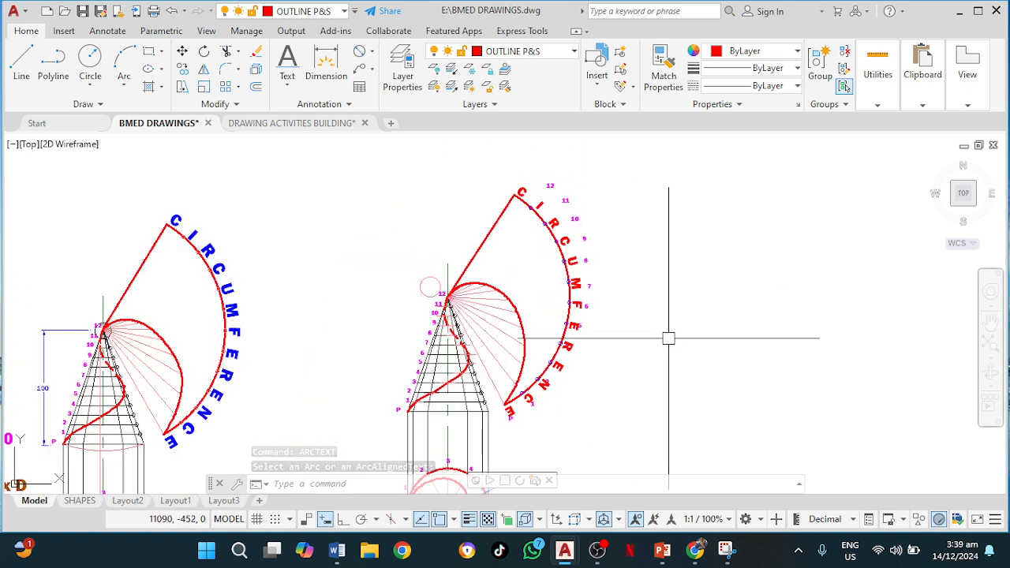
middle_drag(669, 338, 655, 296)
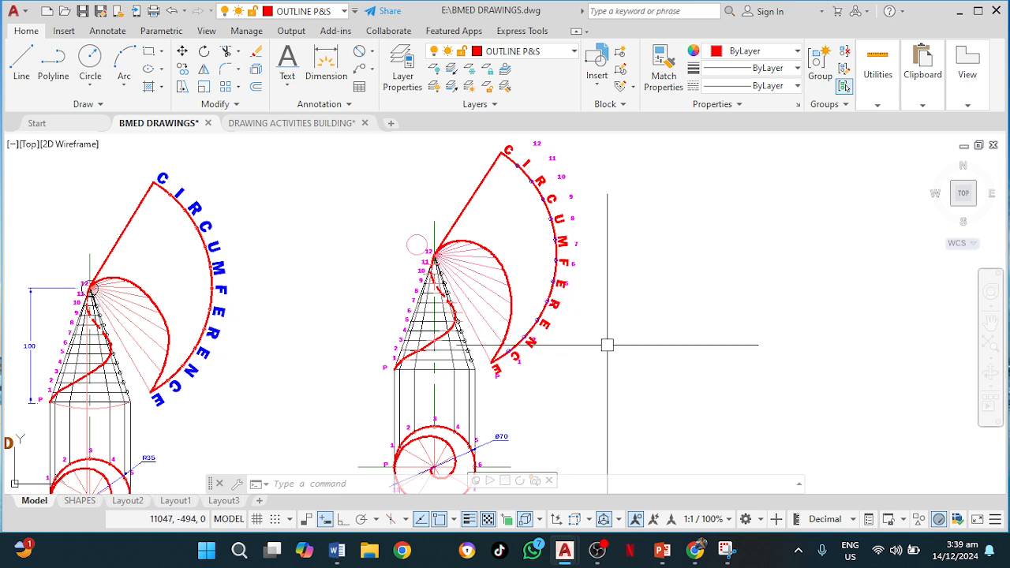
middle_drag(631, 360, 624, 347)
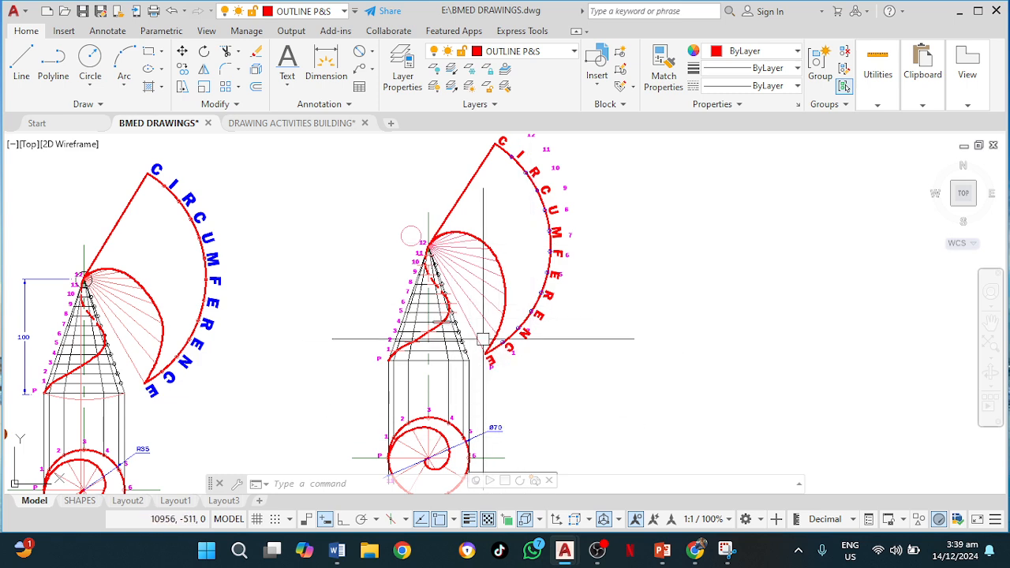
click(600, 549)
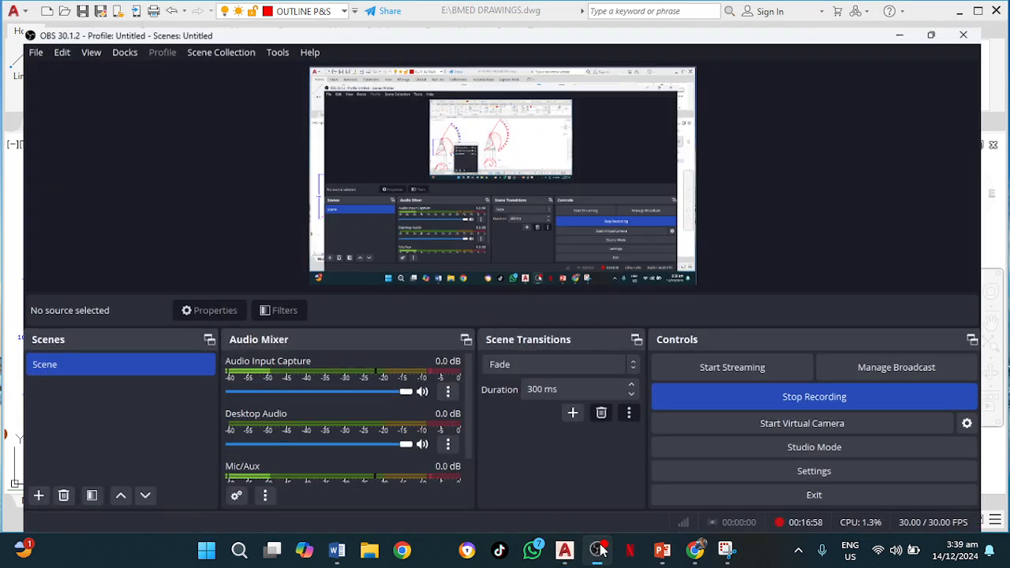